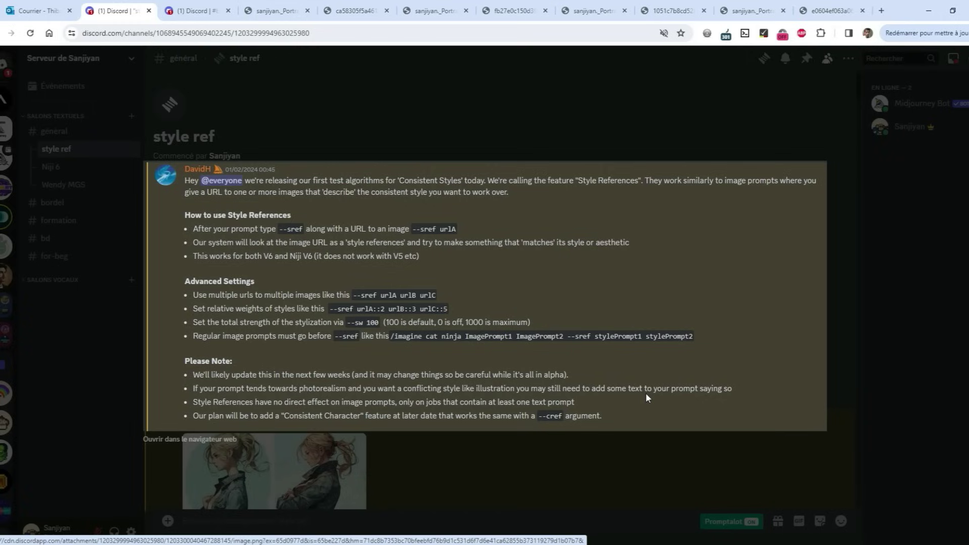
- Close the enlarged announcement and highlight the blonde ponytail portrait prompt and its --sref parameter in the bordel channel
key("Escape")
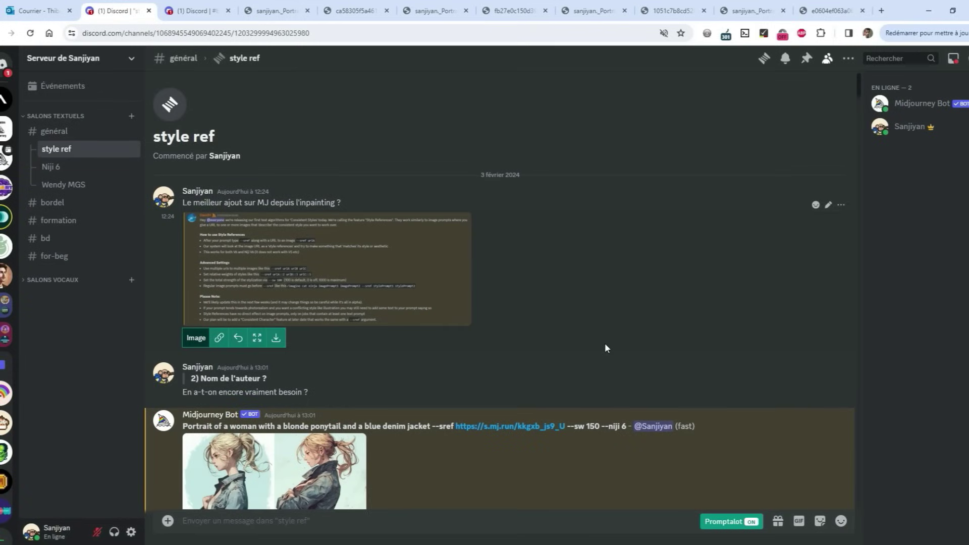
key("ctrl+Tab")
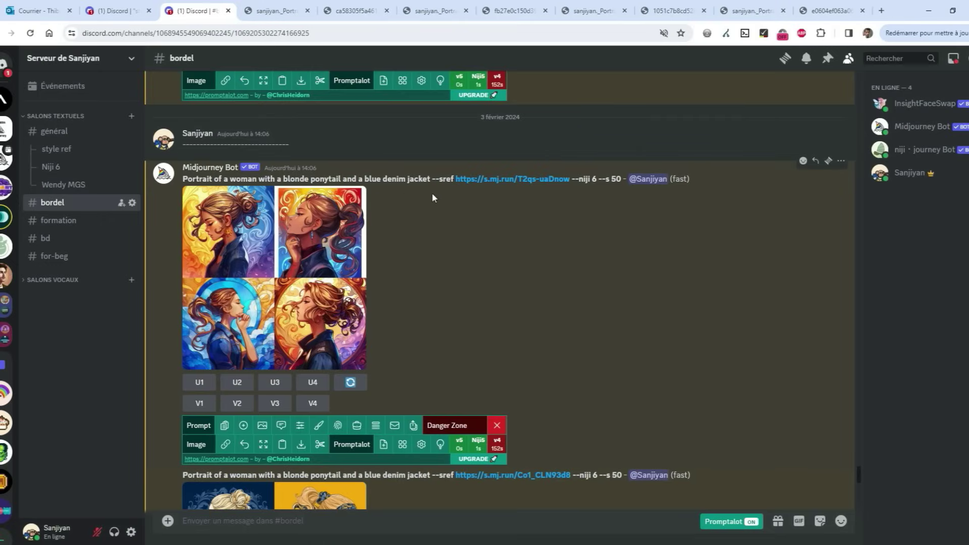
left_click_drag(182, 178, 430, 180)
left_click(441, 212)
left_click_drag(431, 178, 451, 177)
left_click(465, 223)
- Compare the stained-glass reference image with its generated portrait grid, enlarging the grid to examine the details
left_click(356, 11)
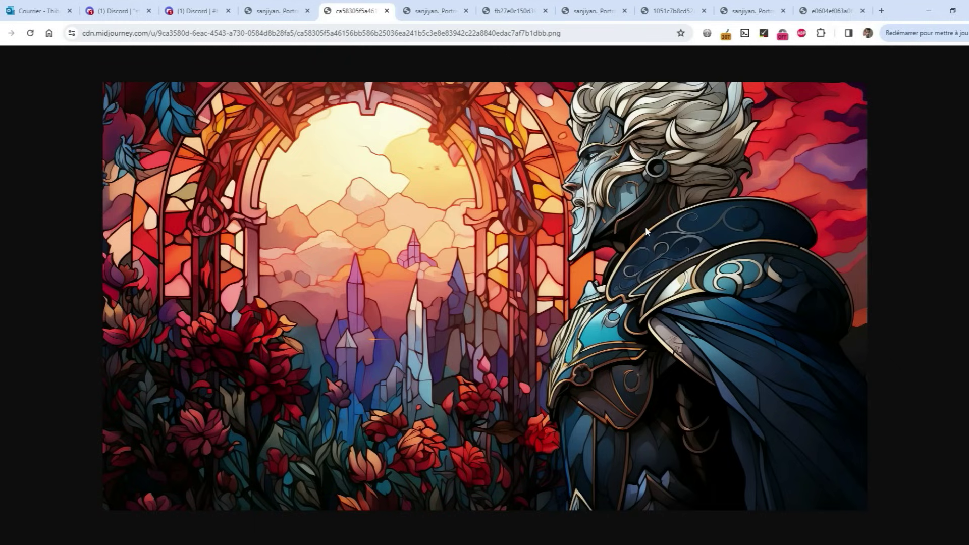
key("ctrl+3")
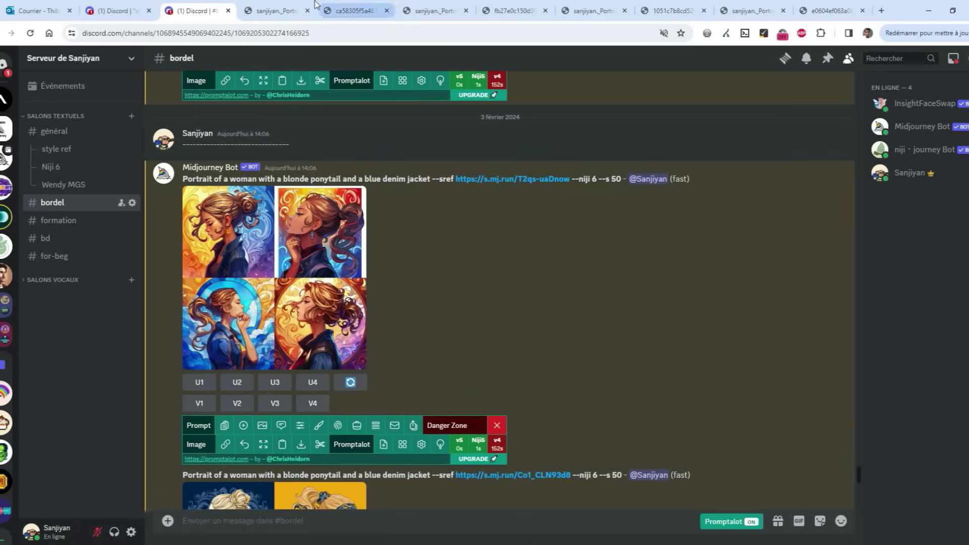
left_click(272, 11)
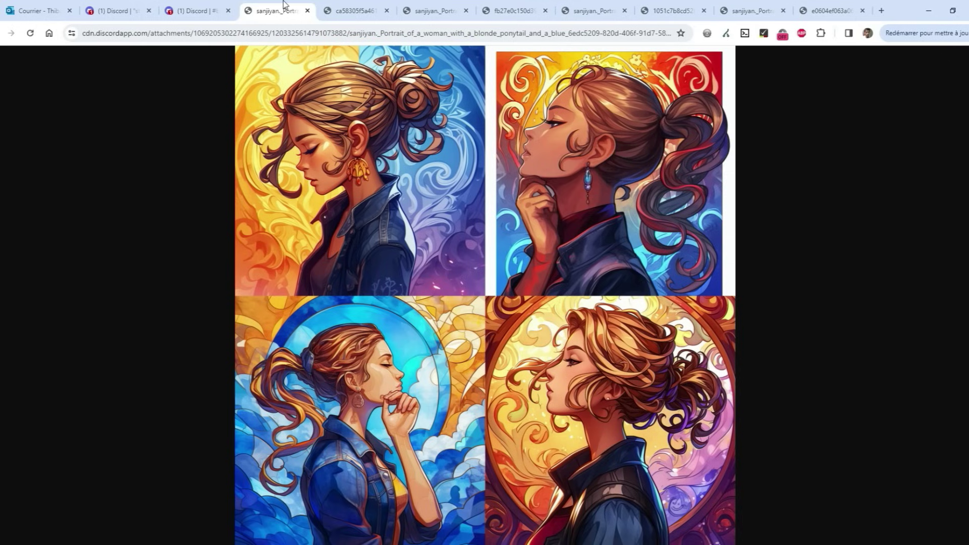
left_click(333, 11)
left_click(313, 12)
left_click(488, 327)
scroll(532, 369, "up", 10)
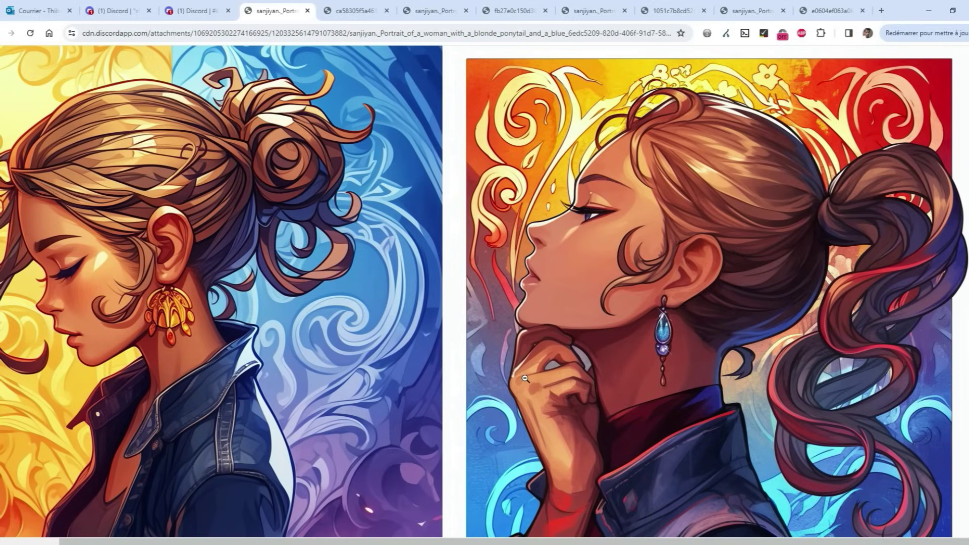
left_click(525, 379)
- Compare the Japanese wave pattern reference with the blue and yellow portraits generated from it, enlarging the portrait grid
left_click(176, 5)
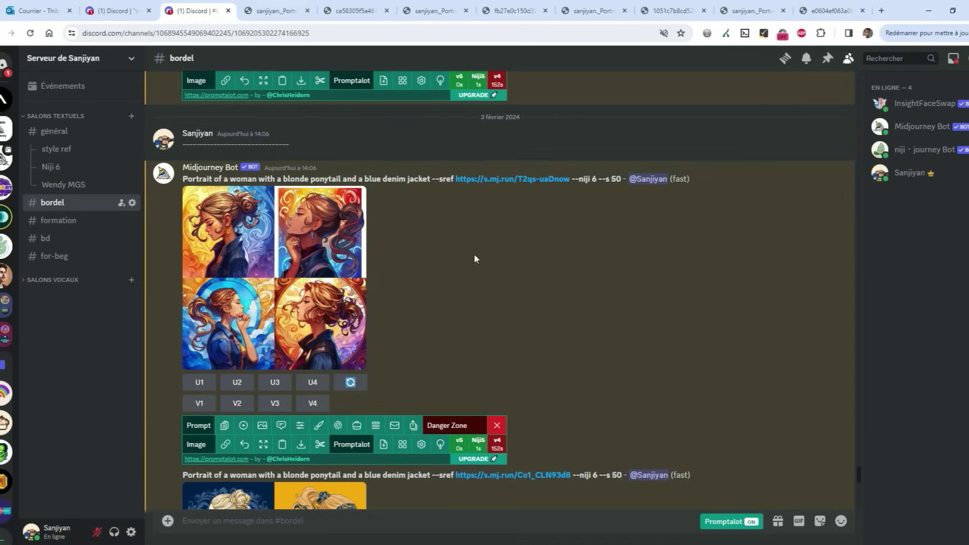
scroll(567, 293, "down", 5)
scroll(567, 296, "down", 1)
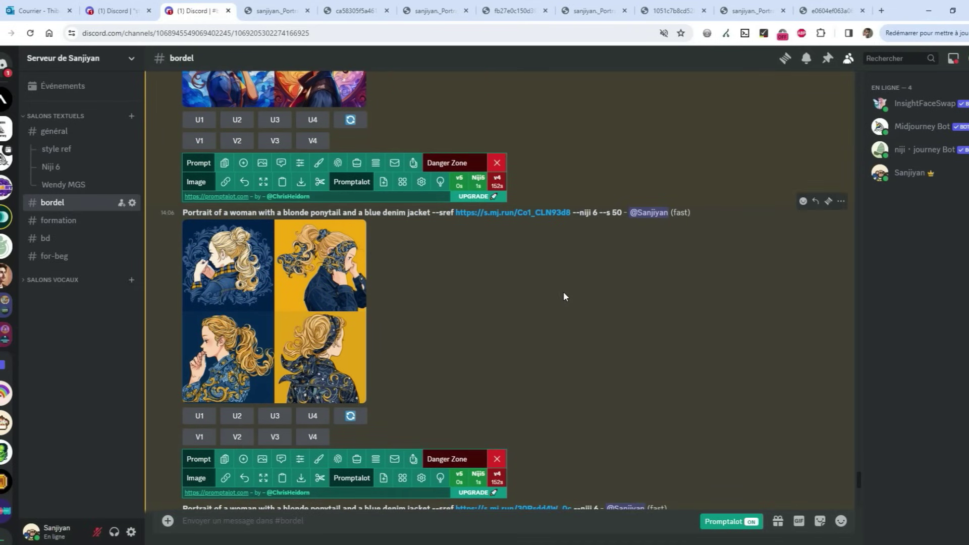
left_click(502, 5)
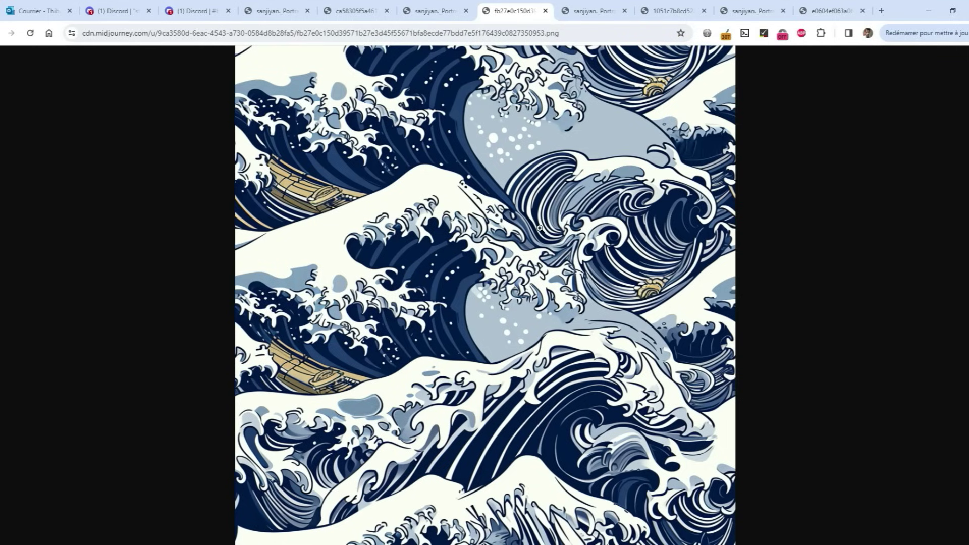
left_click(413, 10)
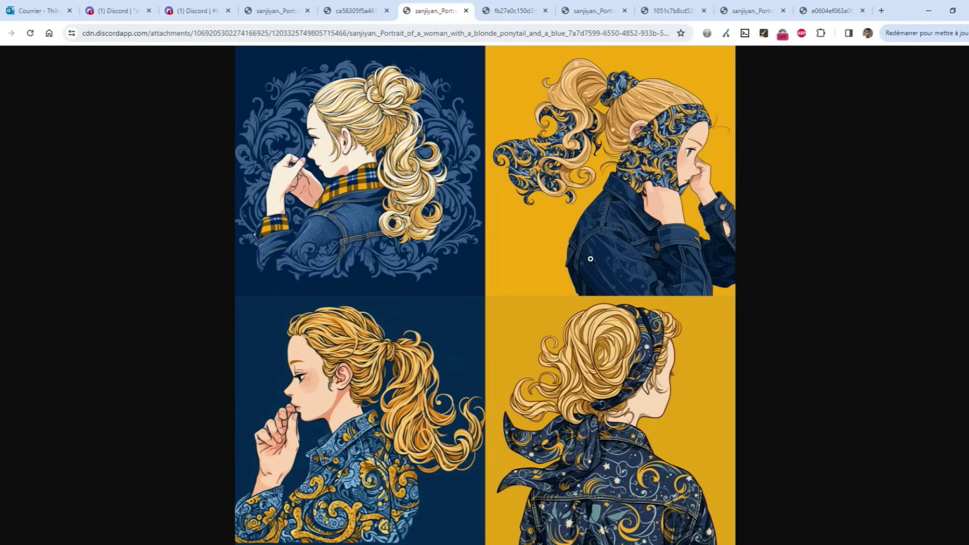
left_click(535, 275)
scroll(530, 276, "up", 5)
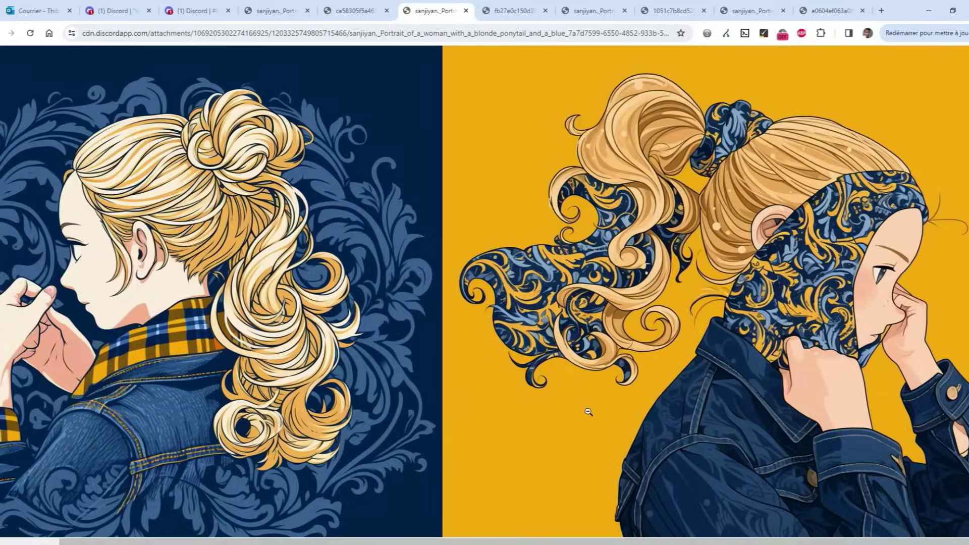
- Compare the green neon head and ink koi references with their generated portrait grids, enlarging the ink portraits
left_click(663, 5)
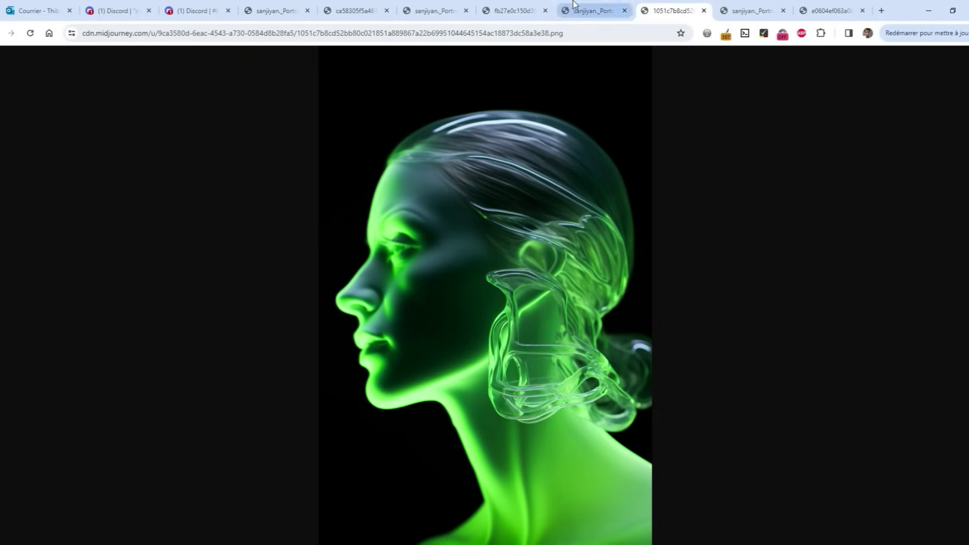
left_click(591, 11)
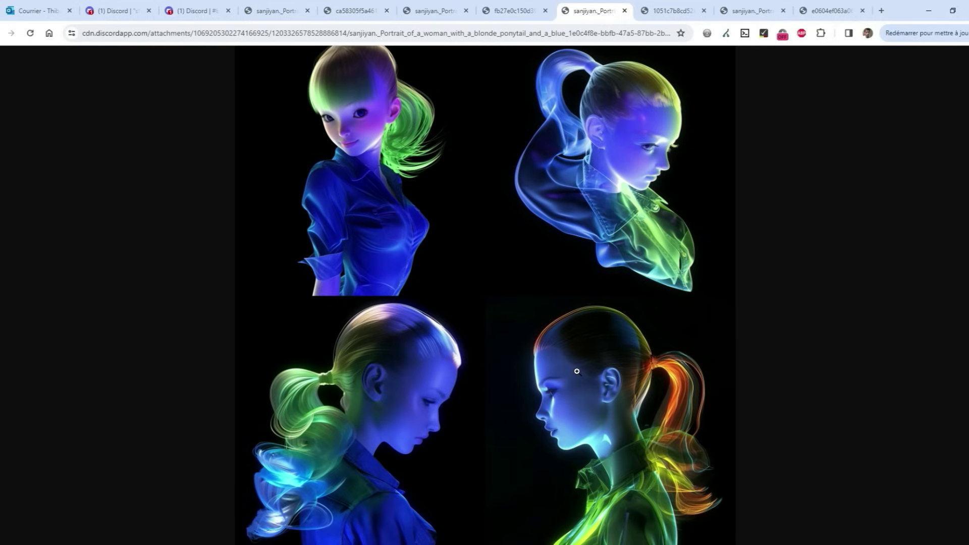
left_click(818, 6)
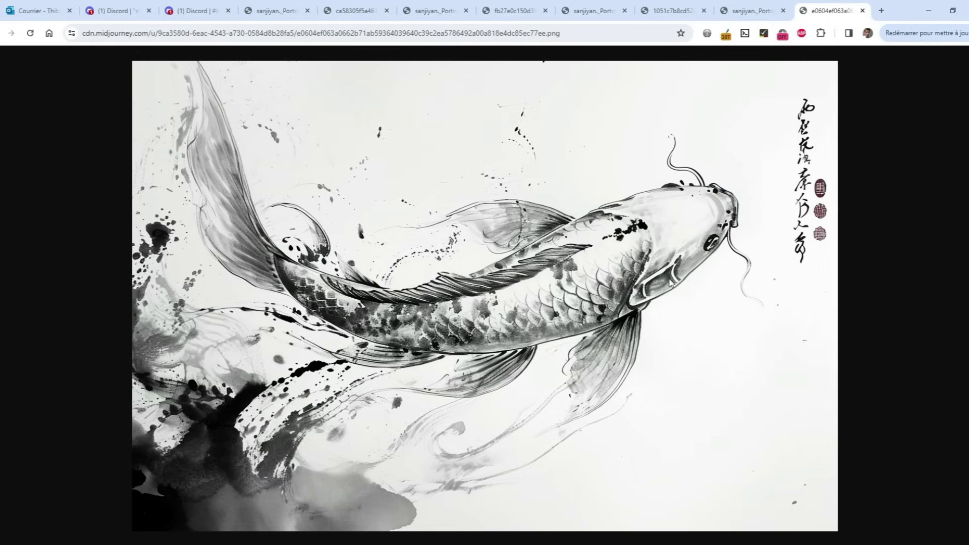
left_click(724, 7)
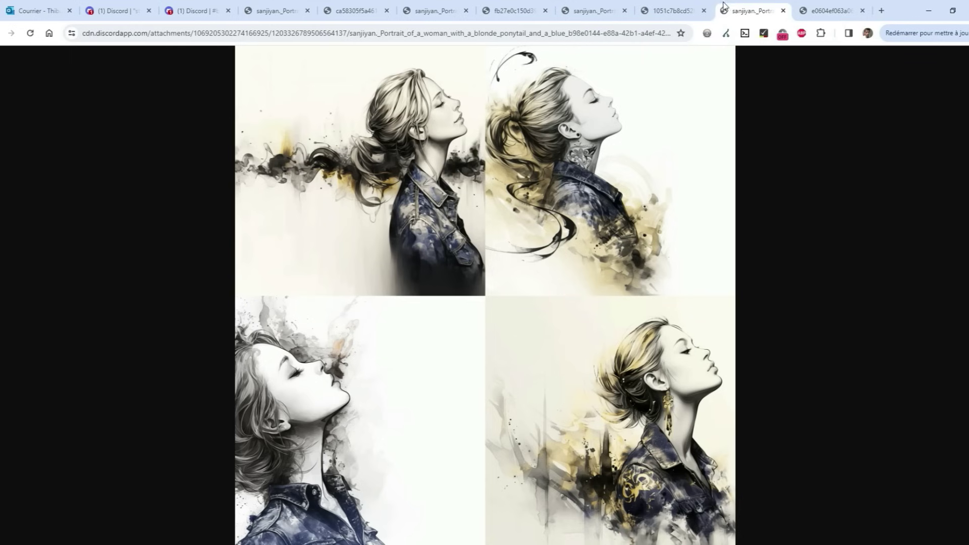
left_click(583, 373)
scroll(580, 373, "up", 10)
scroll(407, 415, "down", 10)
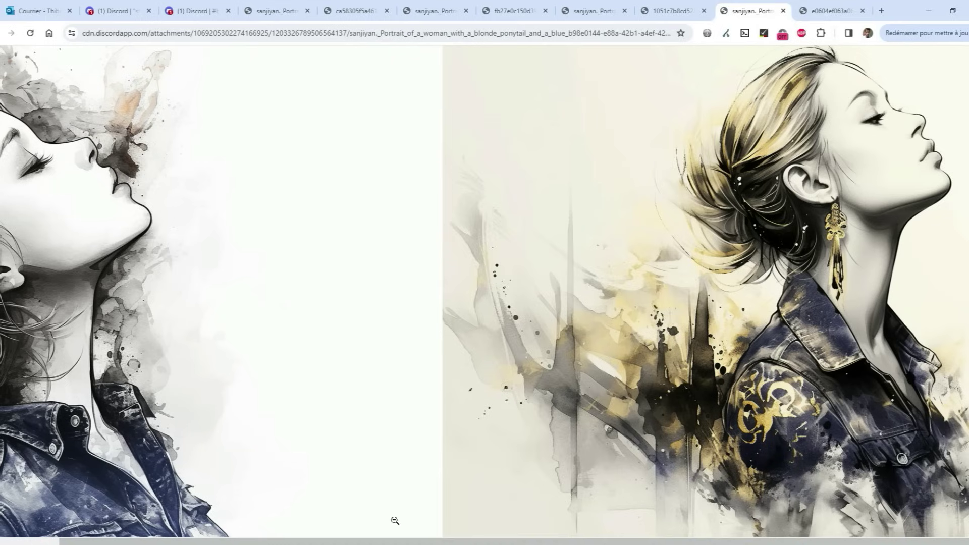
left_click_drag(398, 537, 339, 537)
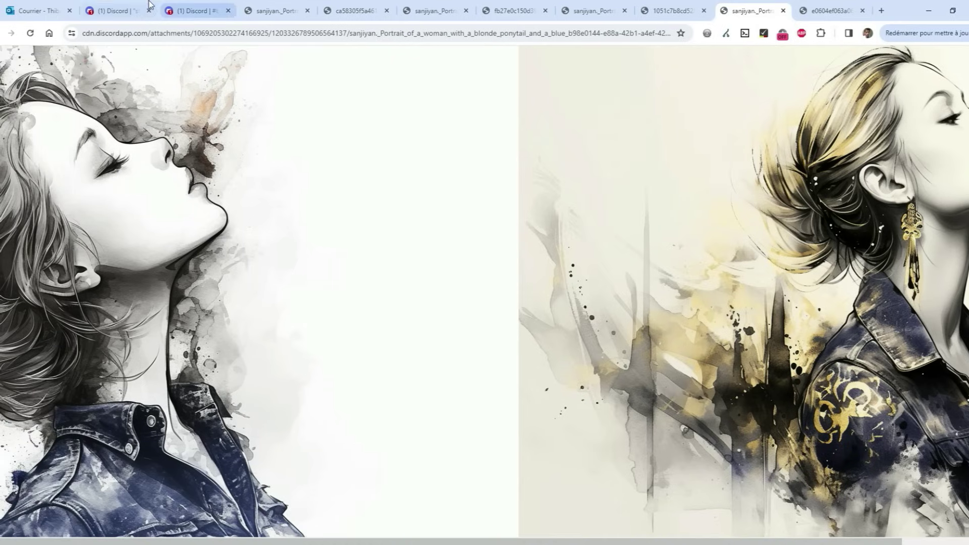
- Compare the ink-style portrait results for --niji 6 and --v 6.0 in the bordel channel
left_click(181, 10)
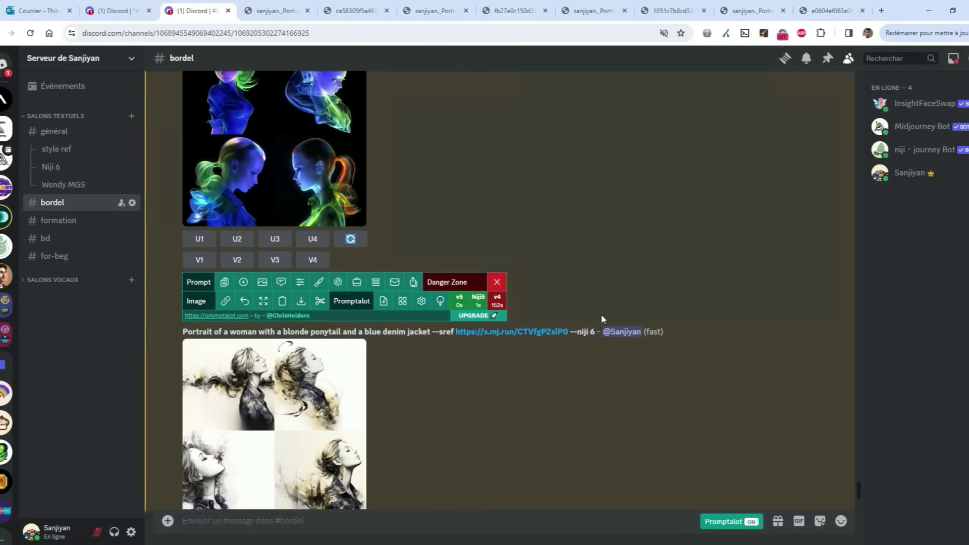
scroll(601, 319, "down", 1)
left_click_drag(595, 280, 575, 281)
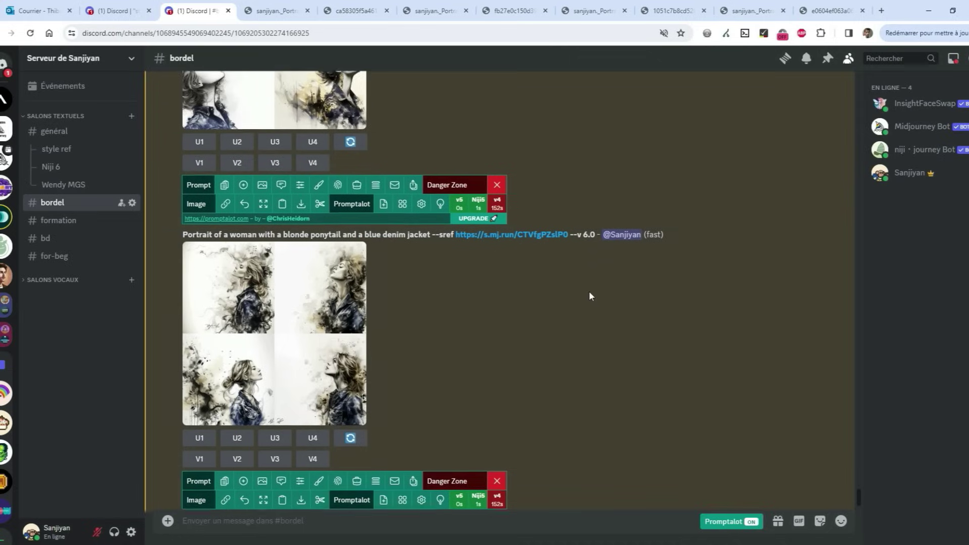
double_click(588, 208)
left_click(291, 290)
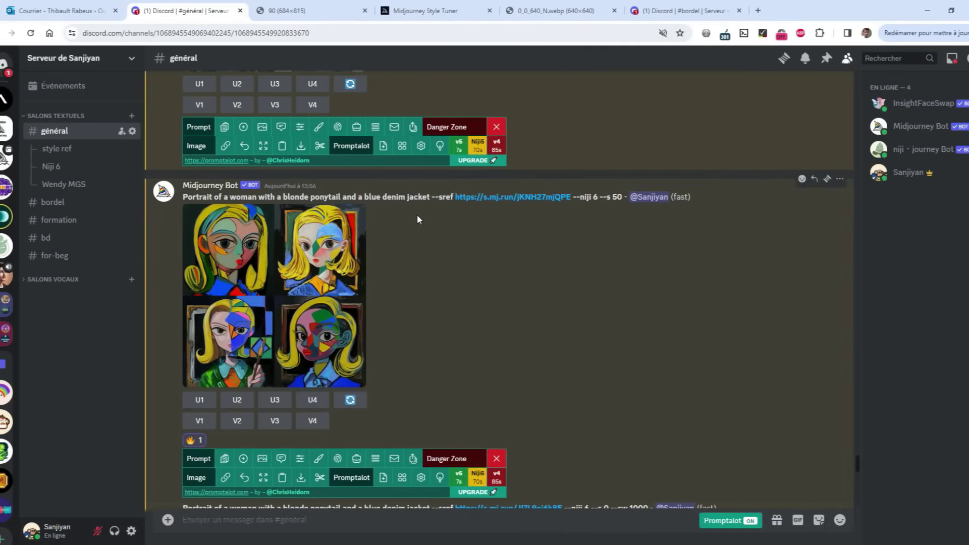
- Compare the cubist painting reference with the enlarged portrait grid generated from it in the général channel
left_click(301, 5)
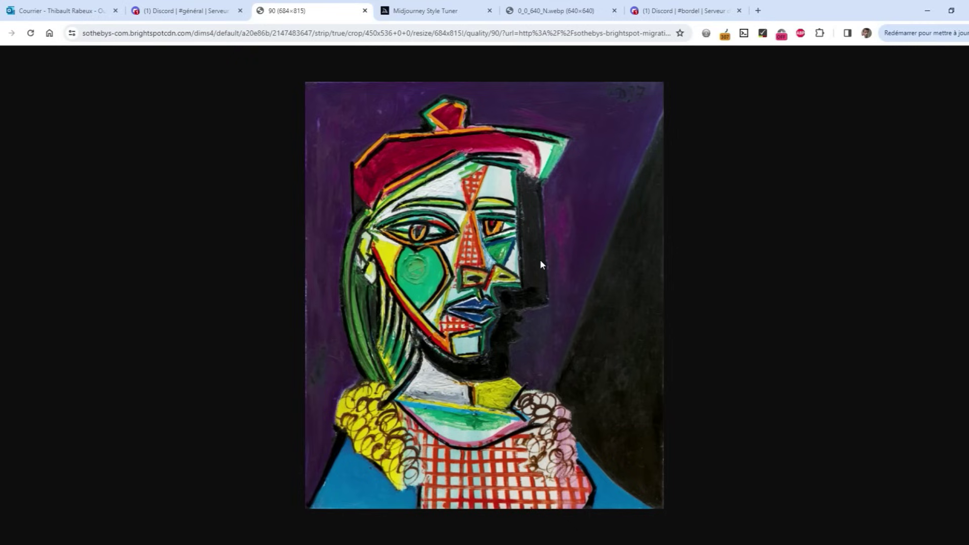
left_click(208, 6)
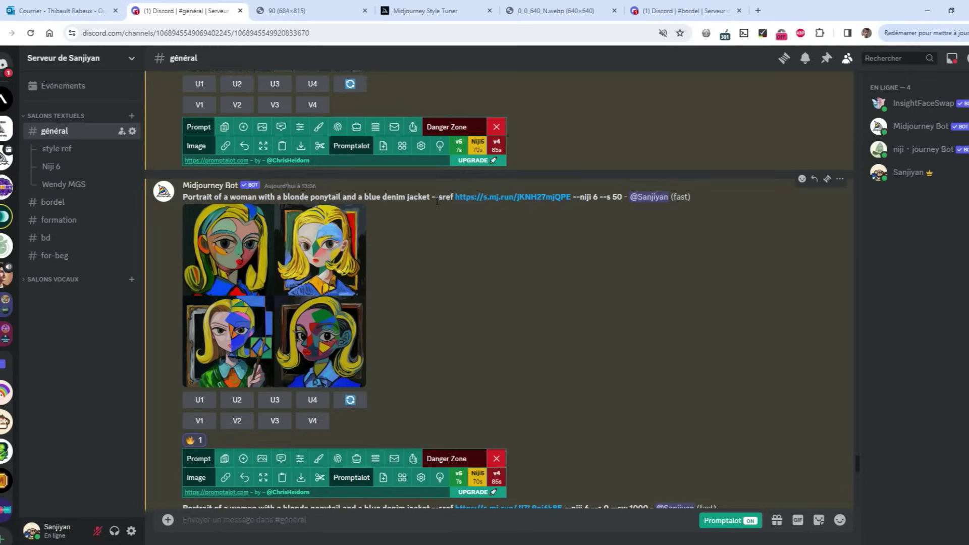
left_click(290, 268)
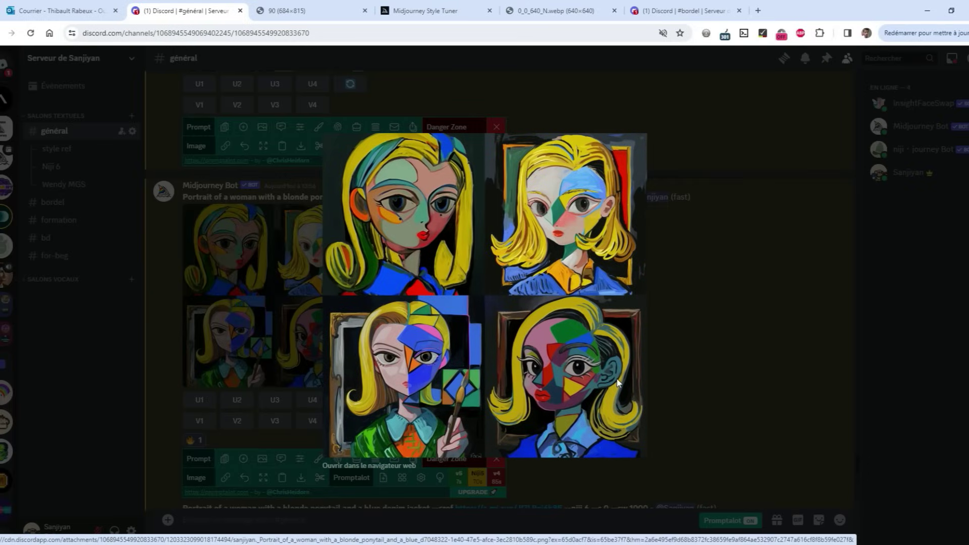
key("Escape")
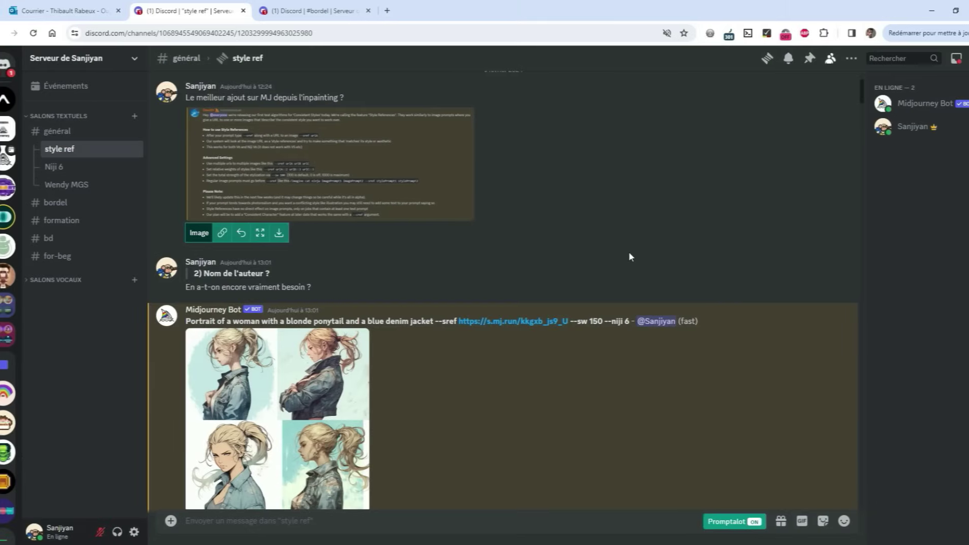
- Open the style reference image linked in the --sw 150 --niji 6 portrait prompt of the style ref thread
scroll(625, 252, "down", 2)
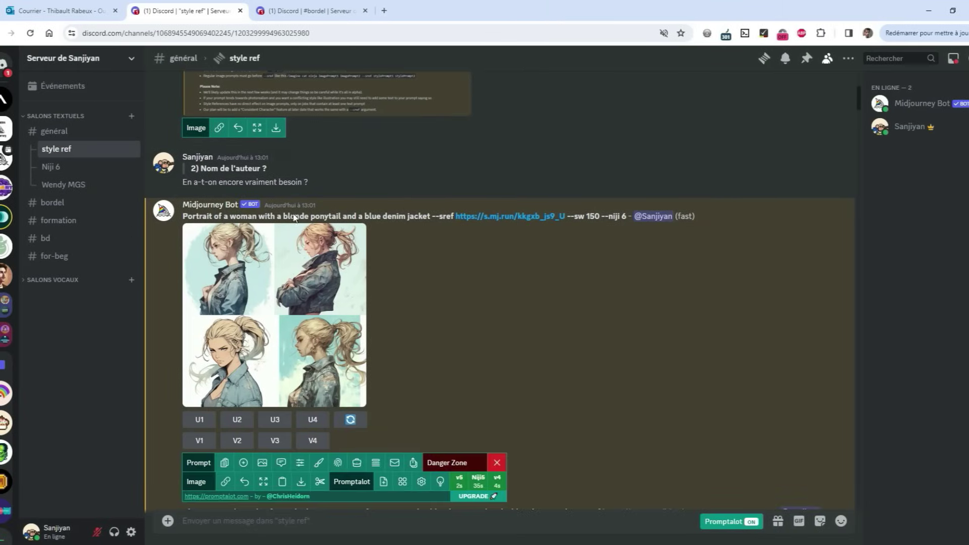
left_click(283, 169)
scroll(568, 332, "down", 1)
scroll(371, 295, "up", 1)
left_click(477, 204)
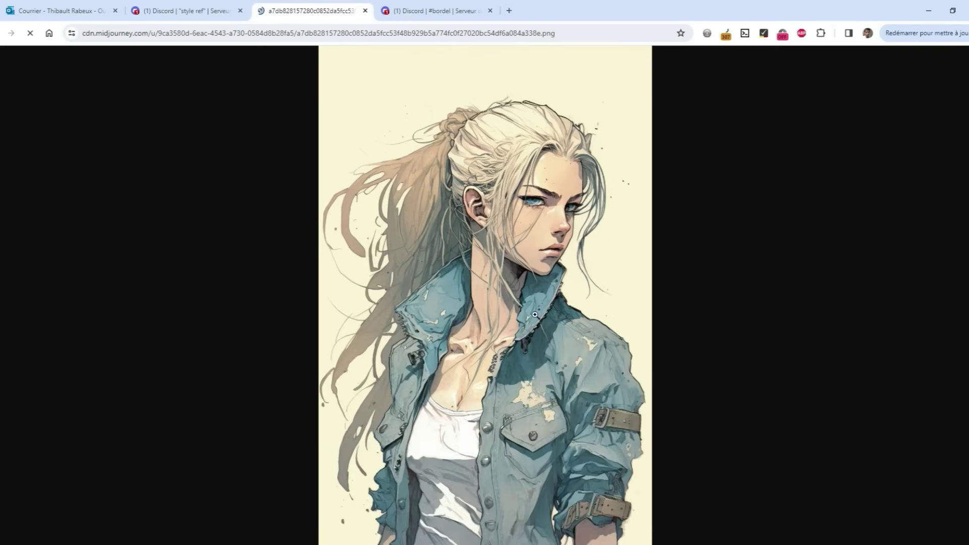
- Open the prompt's portrait grid full size in a new browser tab and compare it with the reference image
left_click(185, 4)
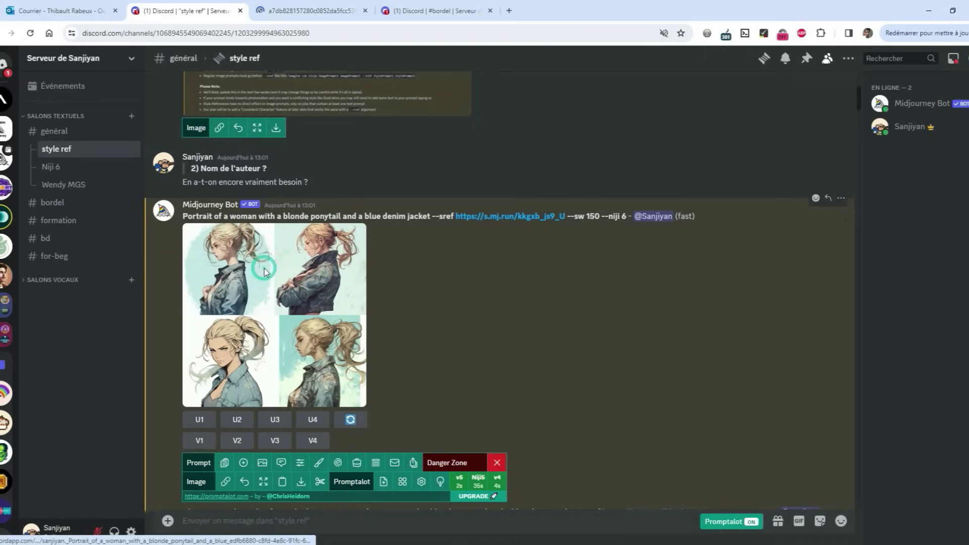
left_click(262, 269)
left_click(340, 460)
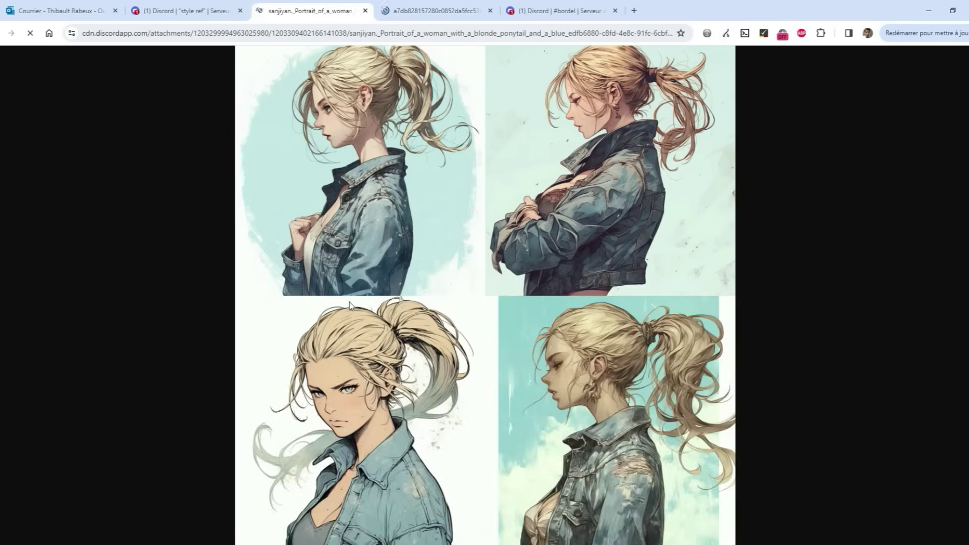
left_click(428, 11)
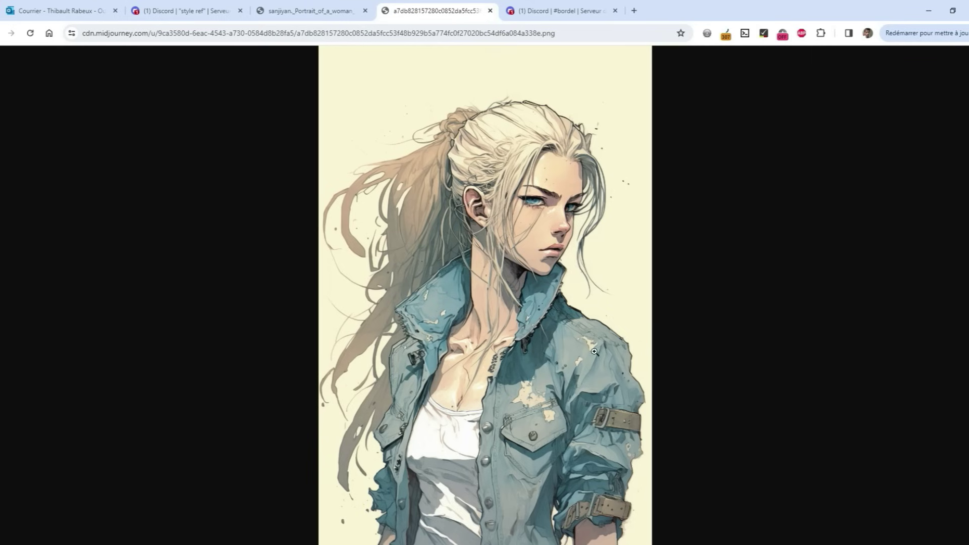
left_click(343, 14)
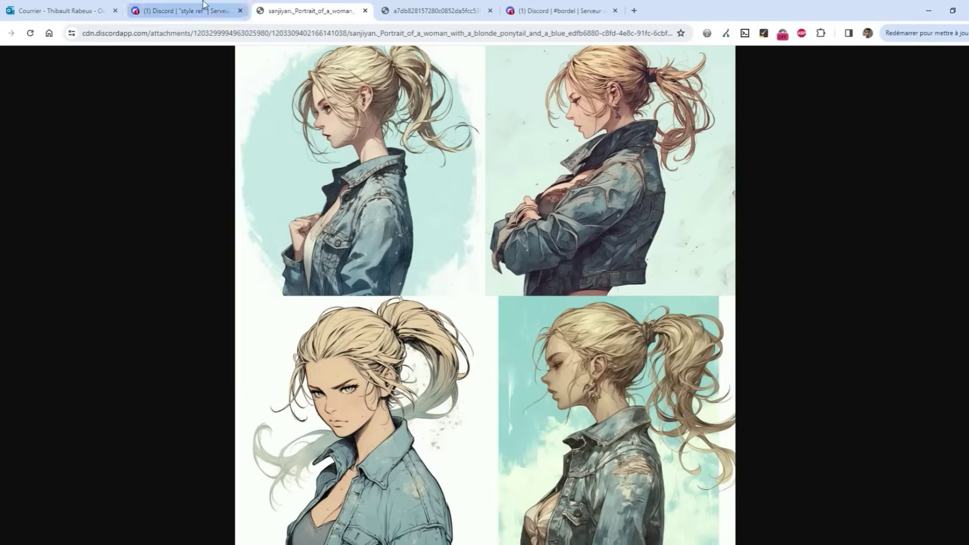
- Revisit the --sw 150 prompt in the style ref thread and examine the lower portraits of its grid enlarged
left_click(187, 10)
left_click(194, 226)
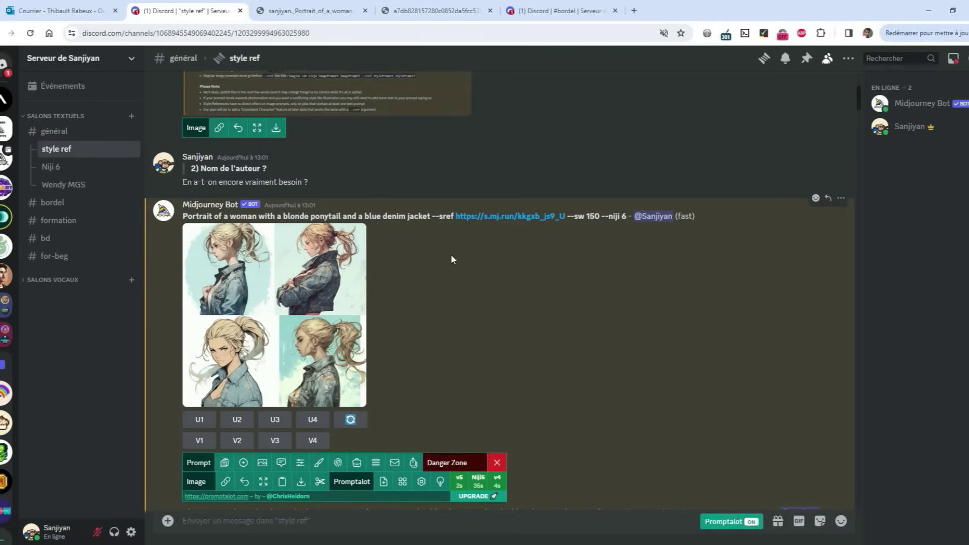
key("ctrl+Tab")
left_click(503, 288)
scroll(520, 346, "down", 5)
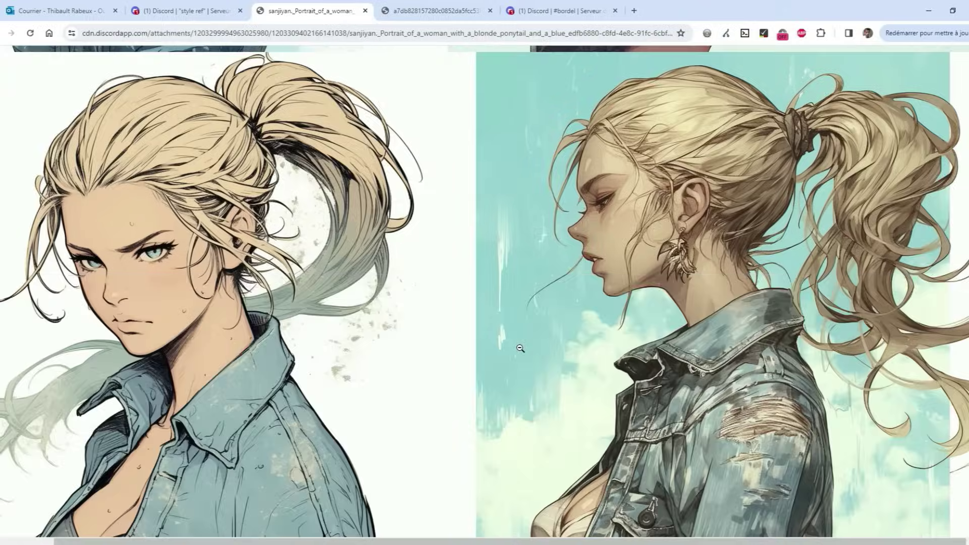
left_click(520, 348)
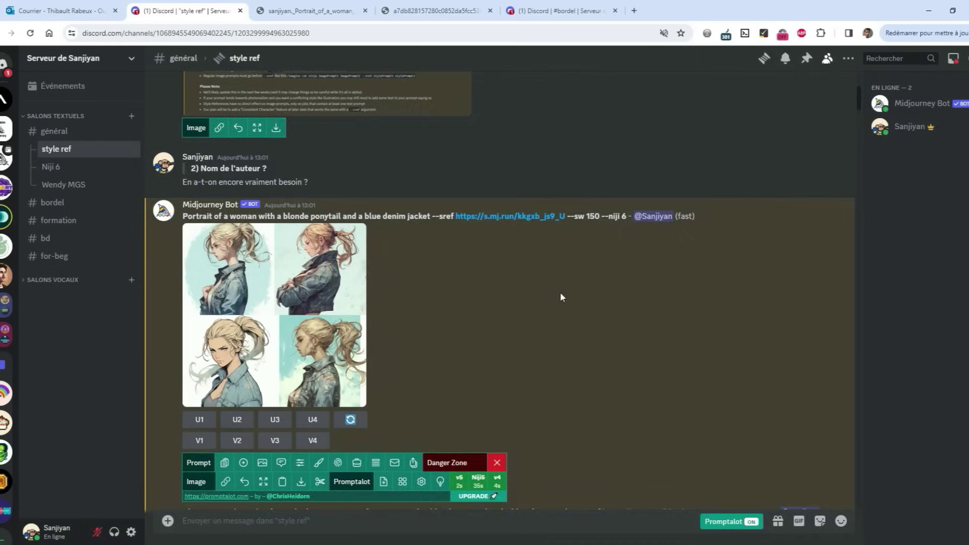
- Highlight "Character in the style of Yoji Shinkawa" in the next prompt of the style ref thread
left_click(252, 6)
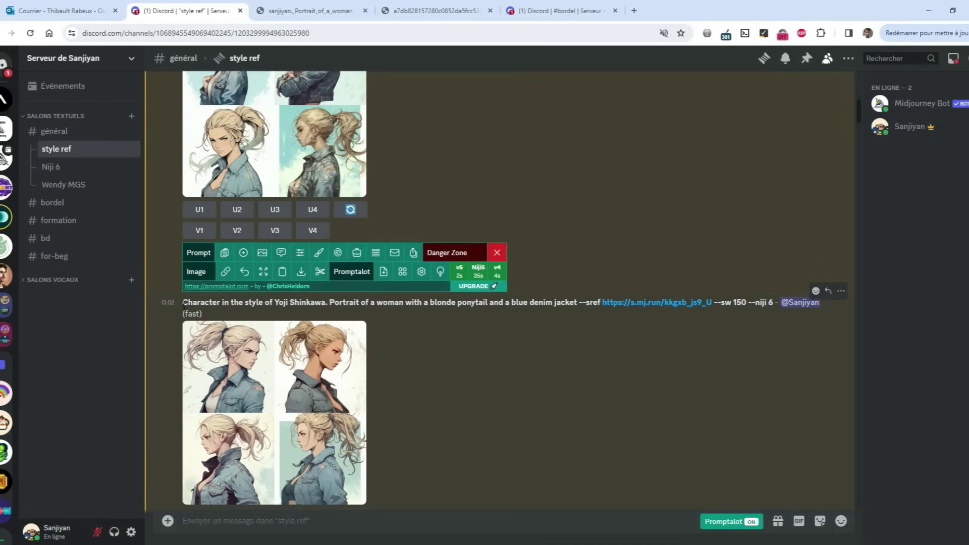
left_click_drag(182, 301, 322, 303)
left_click(323, 302)
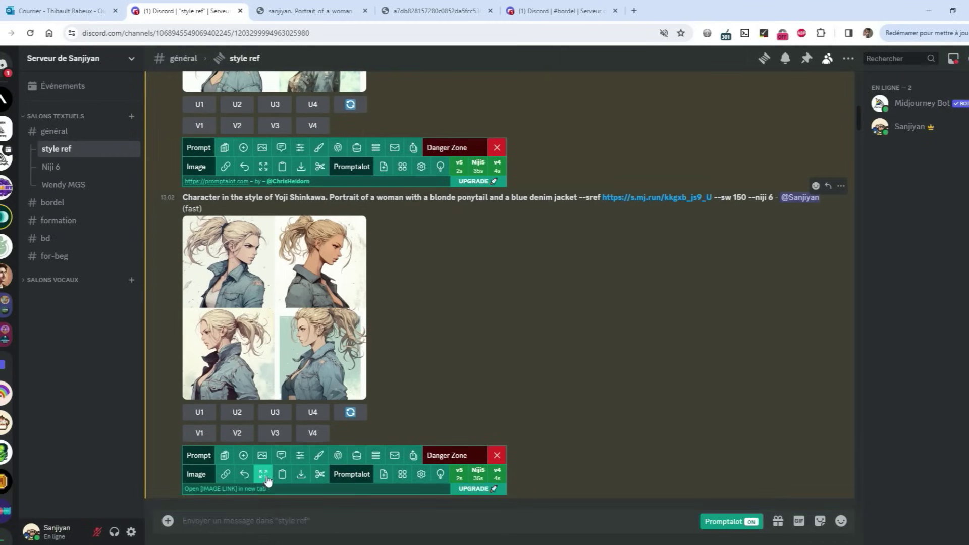
- Open the Yoji Shinkawa prompt's grid full size in a new browser tab and compare it with the portrait grid generated without the artist's name
left_click(280, 348)
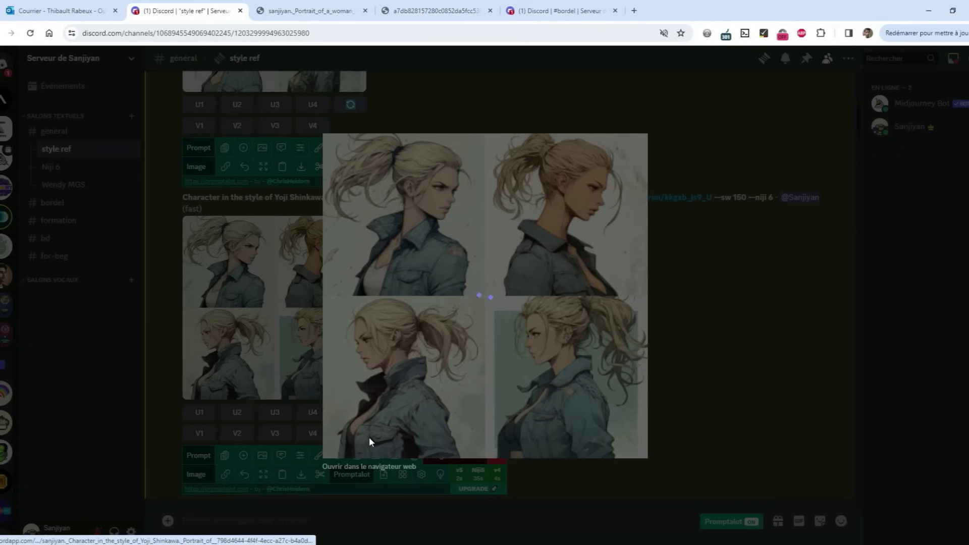
left_click(362, 466)
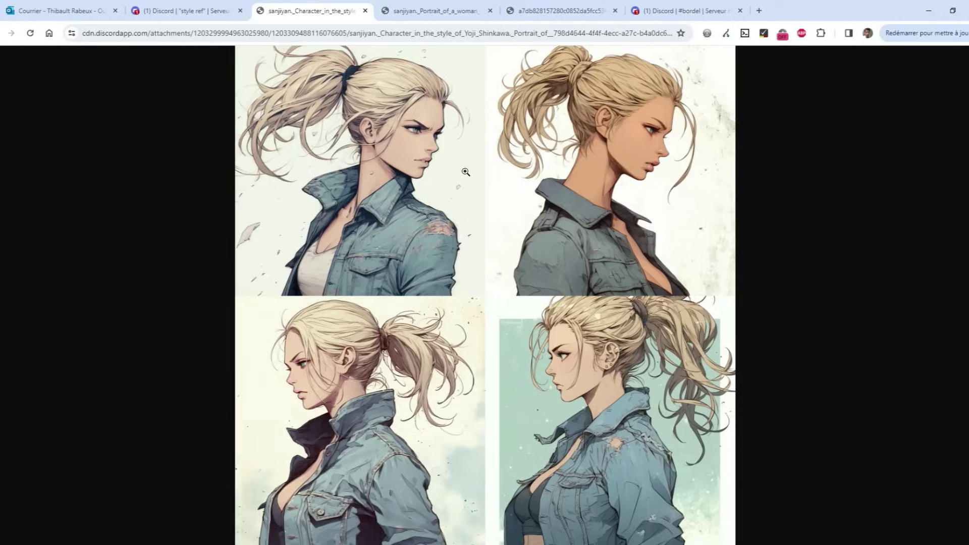
left_click(411, 9)
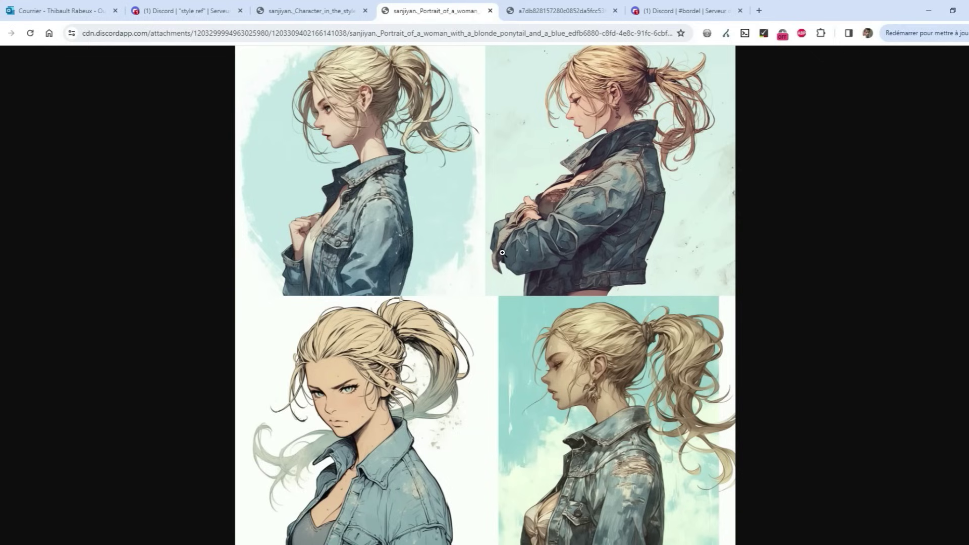
left_click(348, 9)
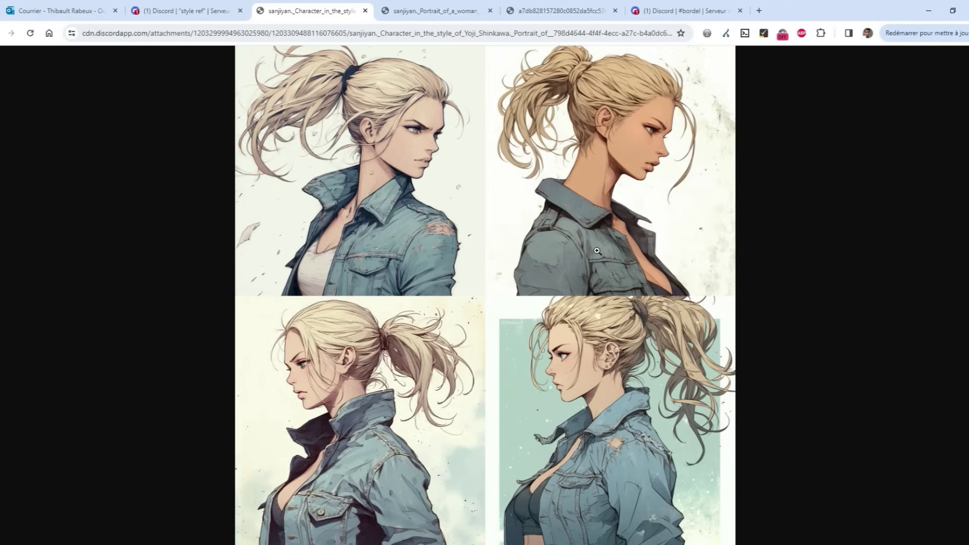
key("ctrl+Tab")
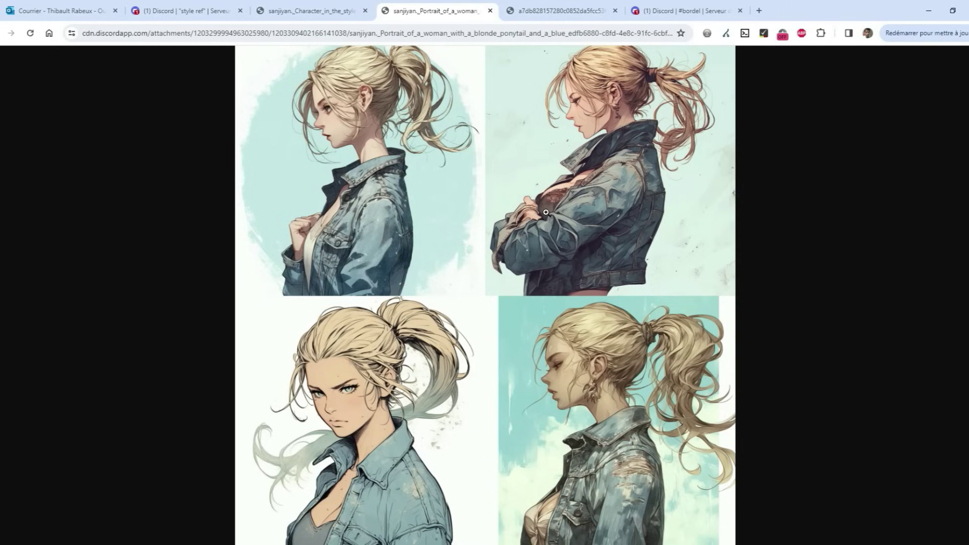
- Return to the style ref thread and highlight the note about older results obtained by mentioning the name
left_click(203, 10)
left_click(713, 356)
left_click_drag(182, 211, 371, 211)
left_click(371, 211)
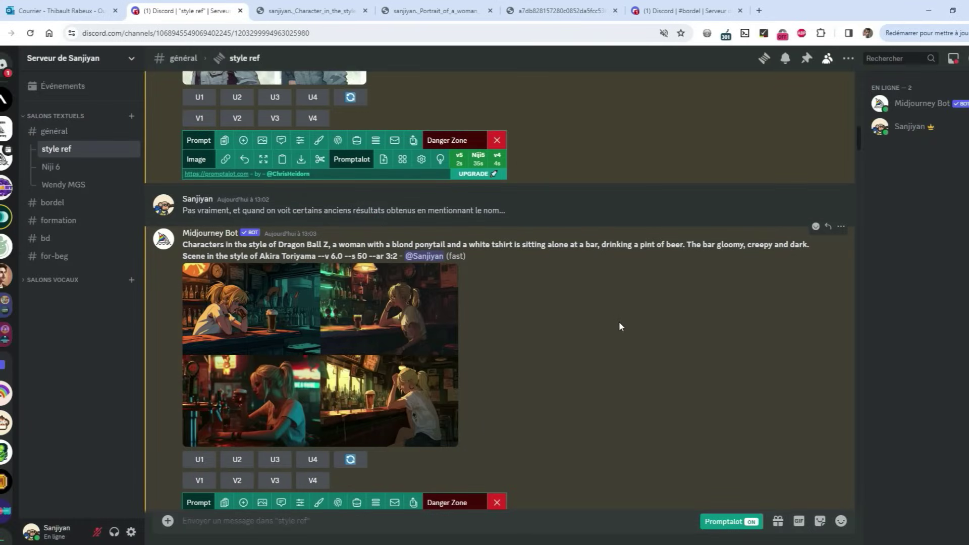
- Highlight the Dragon Ball Z style wording in the woman-at-a-bar prompt and examine its image grid enlarged
scroll(618, 322, "down", 1)
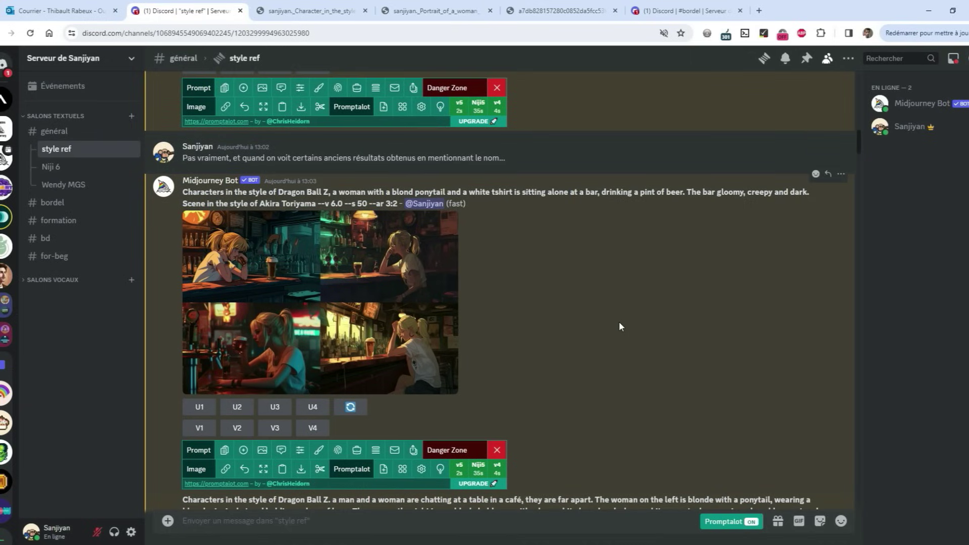
mouse_move(185, 194)
left_mouse_down()
mouse_move(321, 187)
mouse_move(187, 204)
mouse_move(198, 203)
left_mouse_up()
left_click(320, 187)
left_click(536, 275)
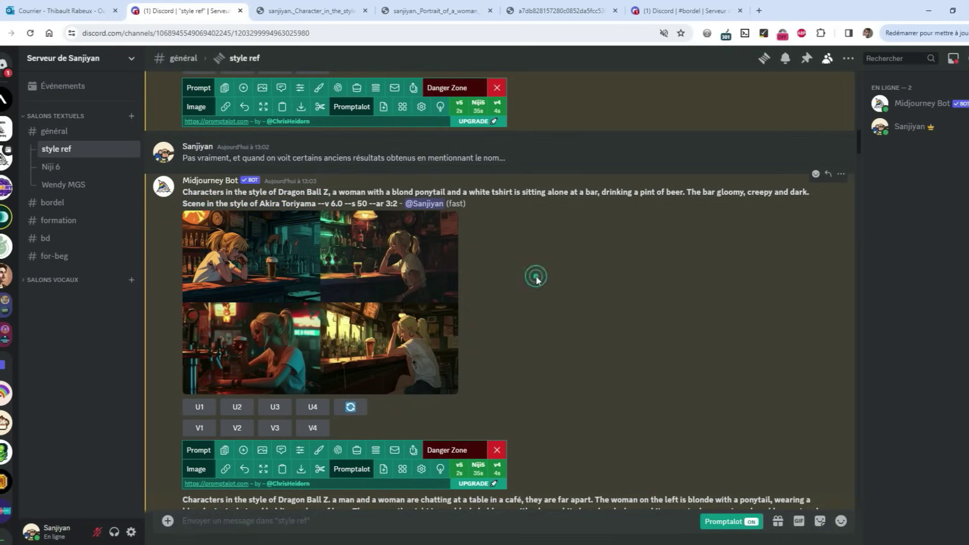
left_click(393, 270)
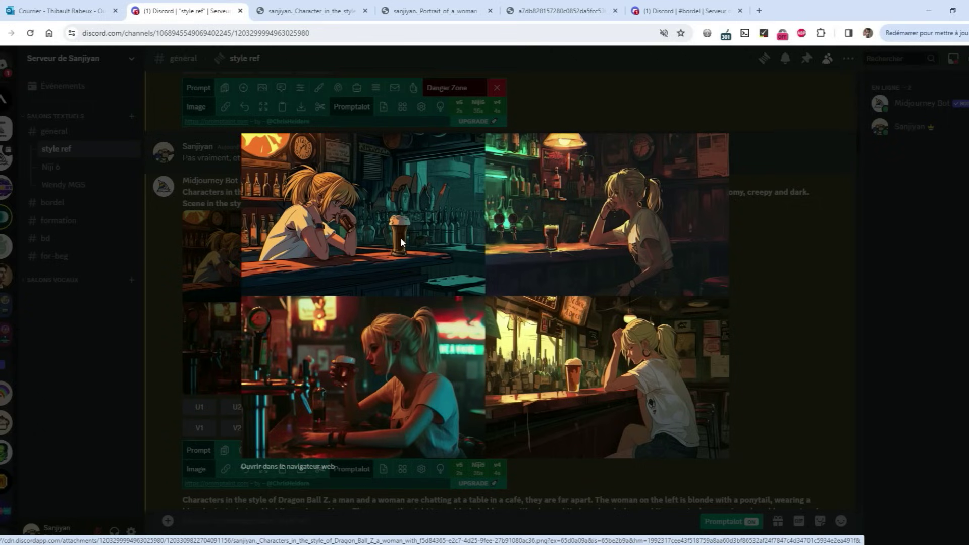
key("Escape")
- Highlight the Akira Toriyama style mention in the café couple prompt and examine its image grid enlarged
scroll(401, 237, "down", 5)
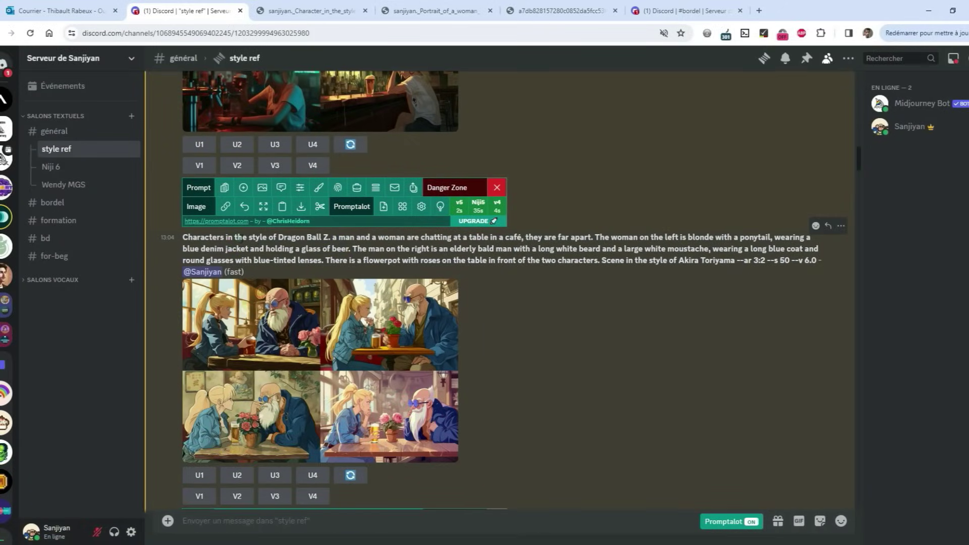
left_click_drag(730, 260, 659, 260)
left_click(351, 339)
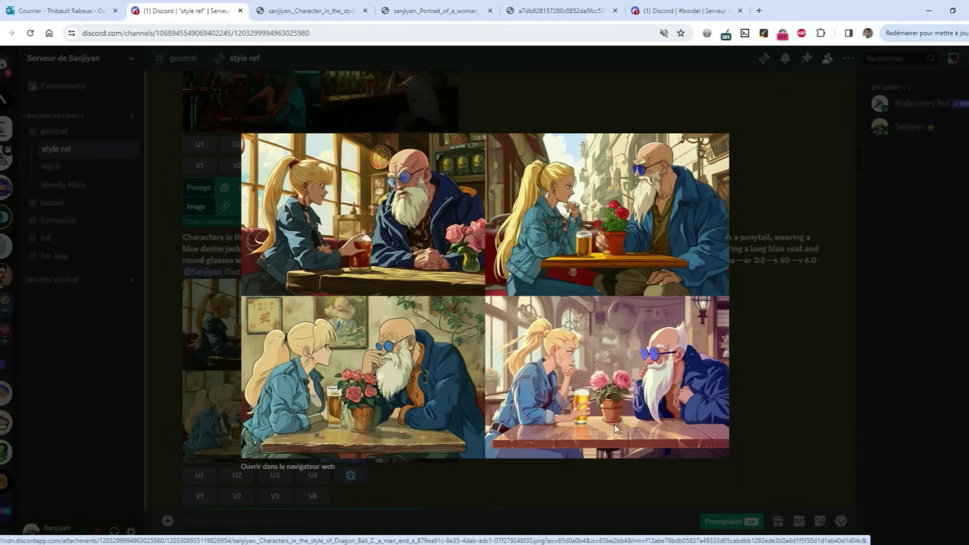
key("Escape")
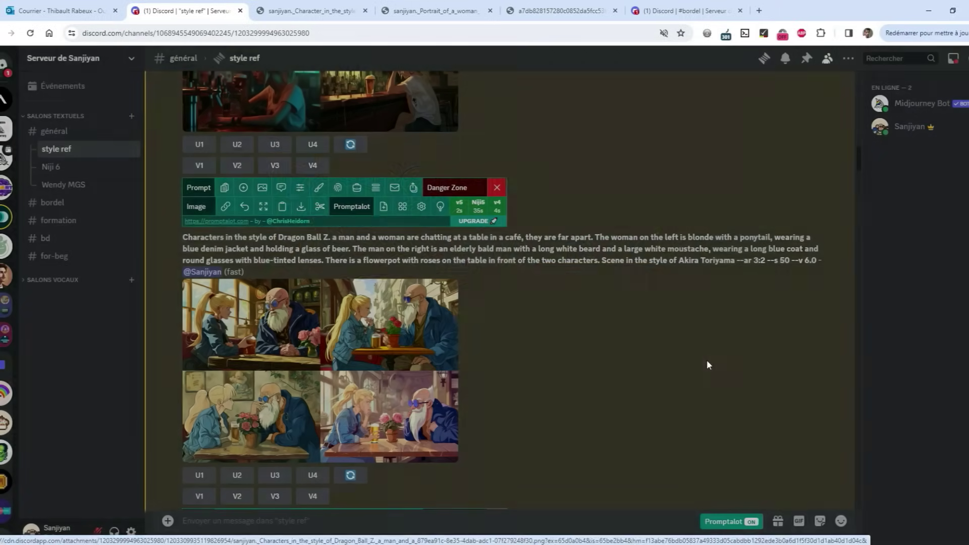
scroll(675, 355, "up", 3)
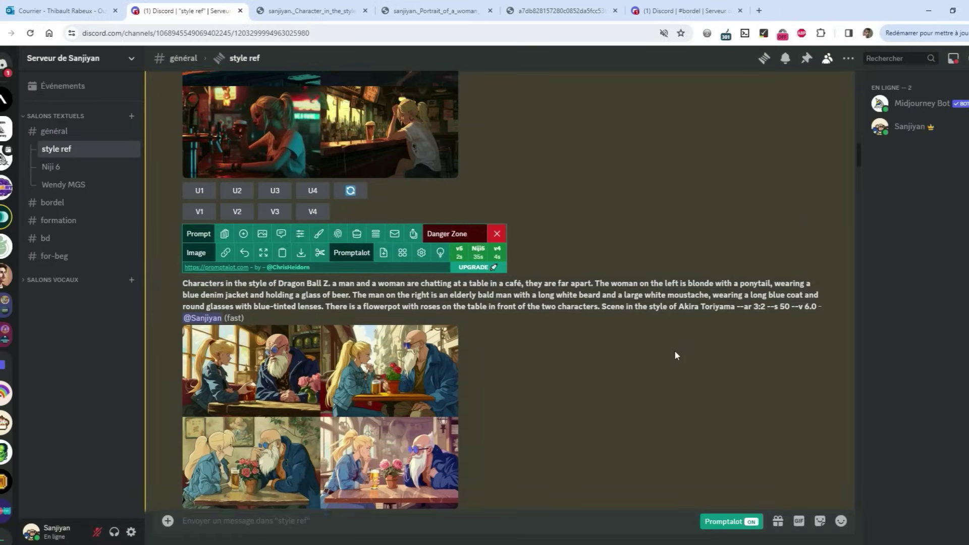
- Highlight the note "Le --sref est beaucoup + efficace" in the style ref thread
scroll(674, 350, "down", 14)
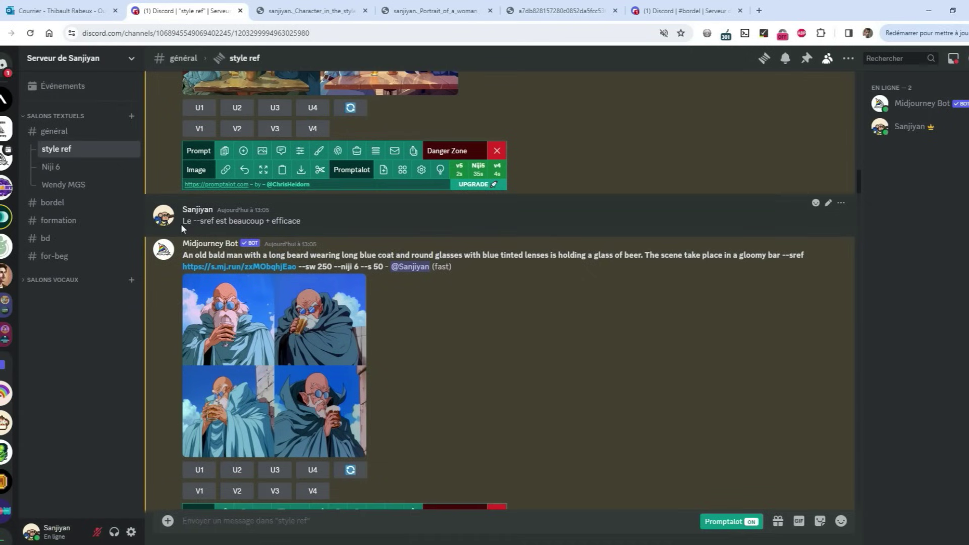
left_click_drag(183, 223, 303, 222)
left_click(305, 221)
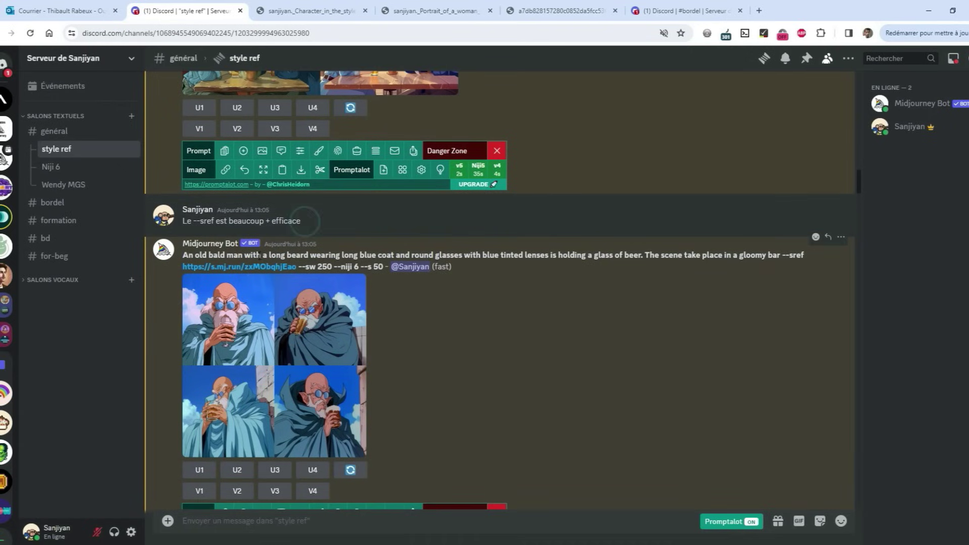
- Open the reference image linked in the --sw 250 old bald man prompt and compare it with the enlarged image grid
left_click_drag(779, 256, 626, 258)
left_click(541, 256)
left_click(270, 267)
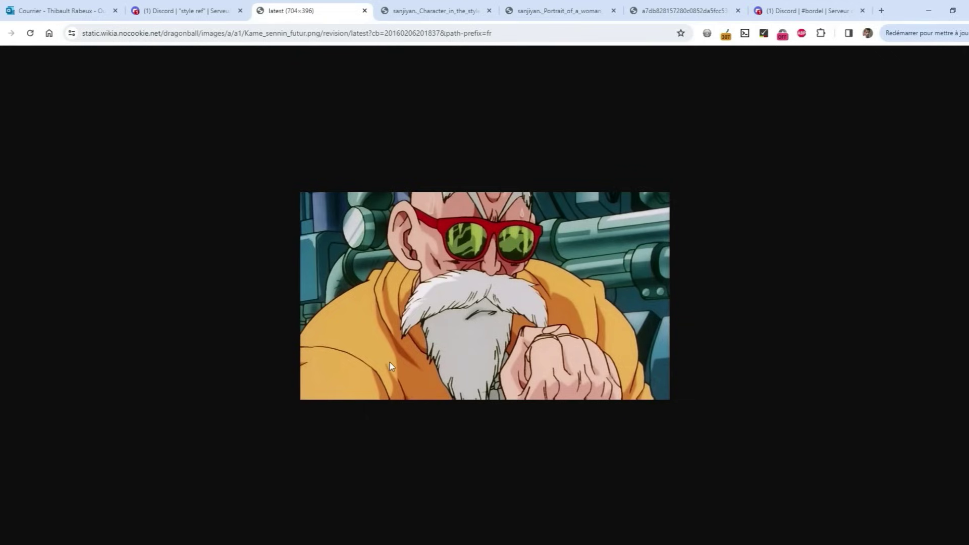
left_click(222, 10)
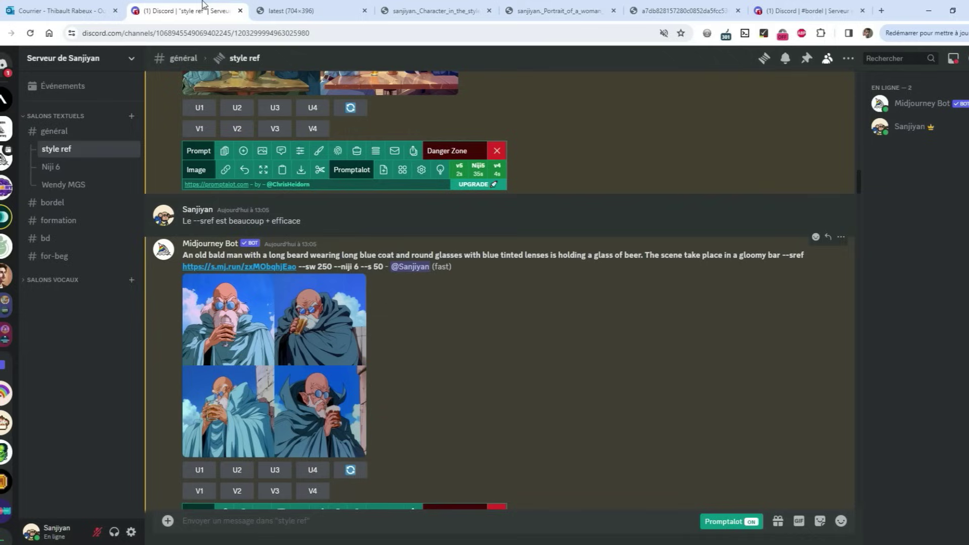
left_click(266, 343)
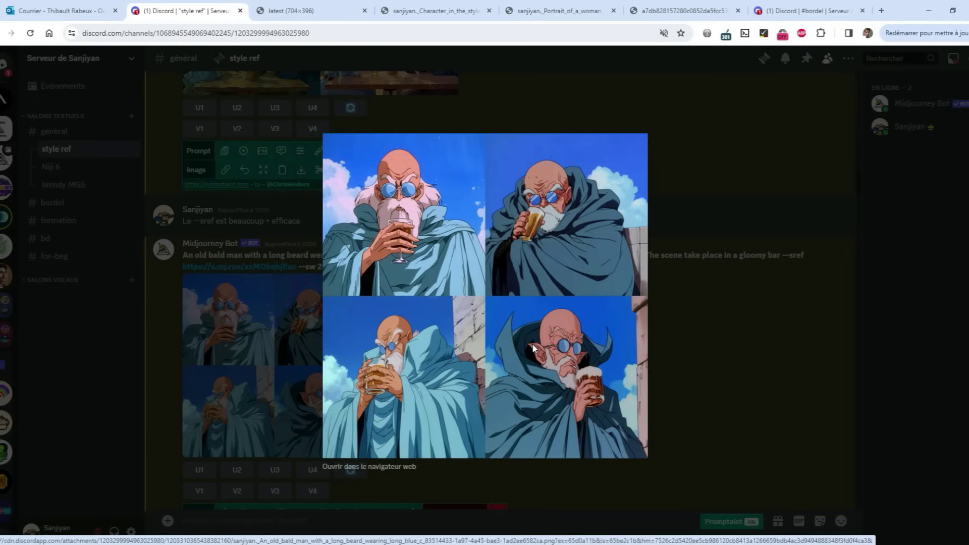
left_click(785, 371)
- Highlight the --sw (0 - 1000) range and the default value of 100 in the style weight note
scroll(505, 303, "down", 5)
left_click(214, 271)
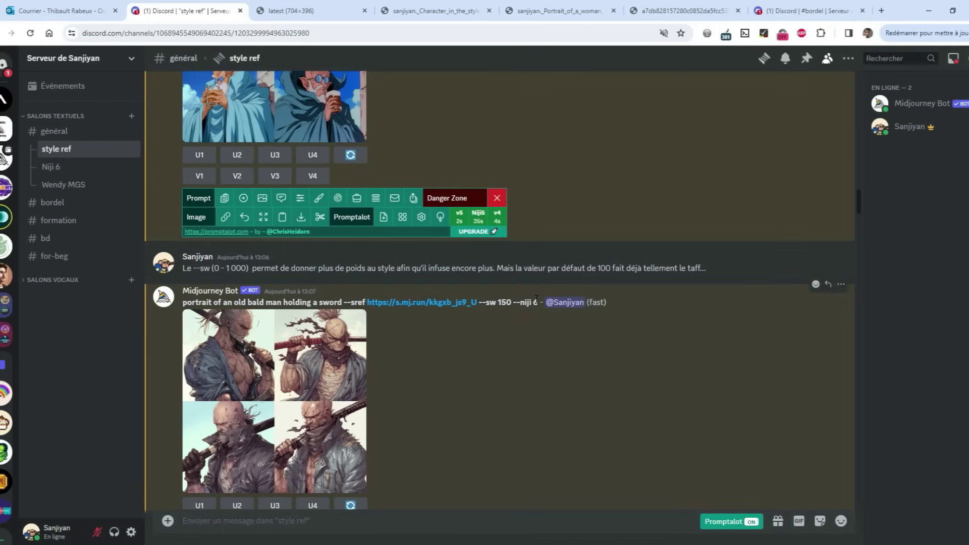
left_click_drag(212, 268, 246, 268)
left_click(245, 268)
left_click_drag(493, 268, 596, 265)
left_click(599, 263)
- Examine the enlarged grid of the "portrait of an old bald man holding a sword" prompt
scroll(671, 302, "down", 2)
left_click(346, 280)
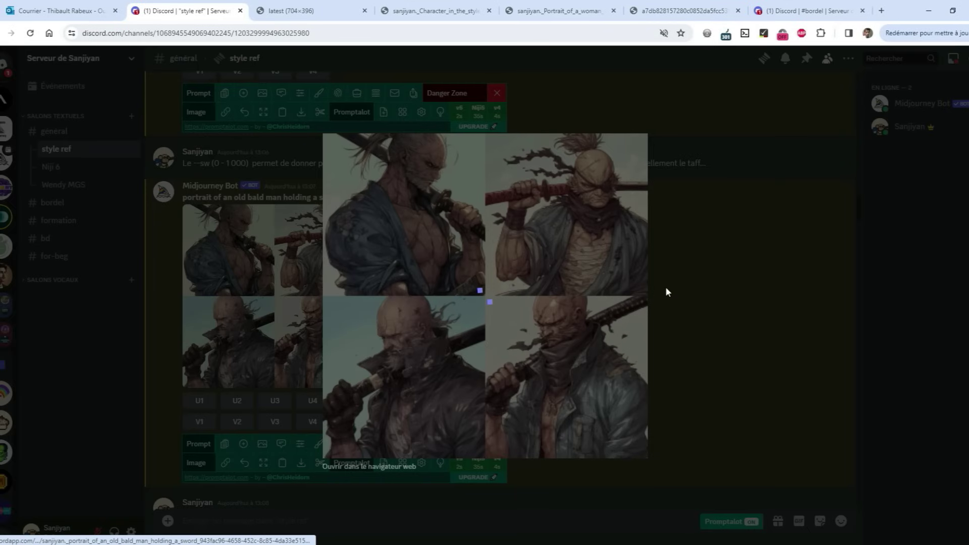
left_click(723, 303)
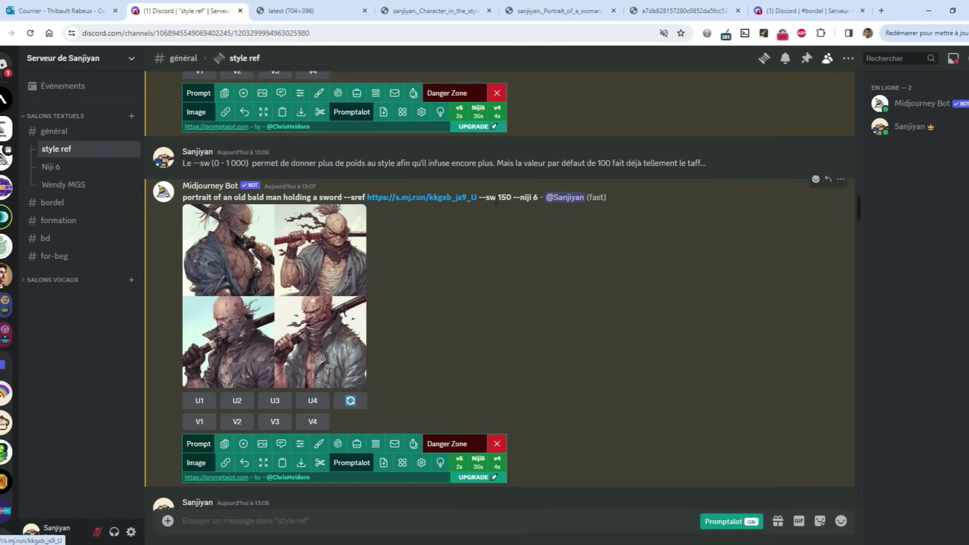
- Compare the blonde ponytail woman portraits generated at --sw 150 and --sw 950 by viewing each grid enlarged
scroll(589, 300, "down", 3)
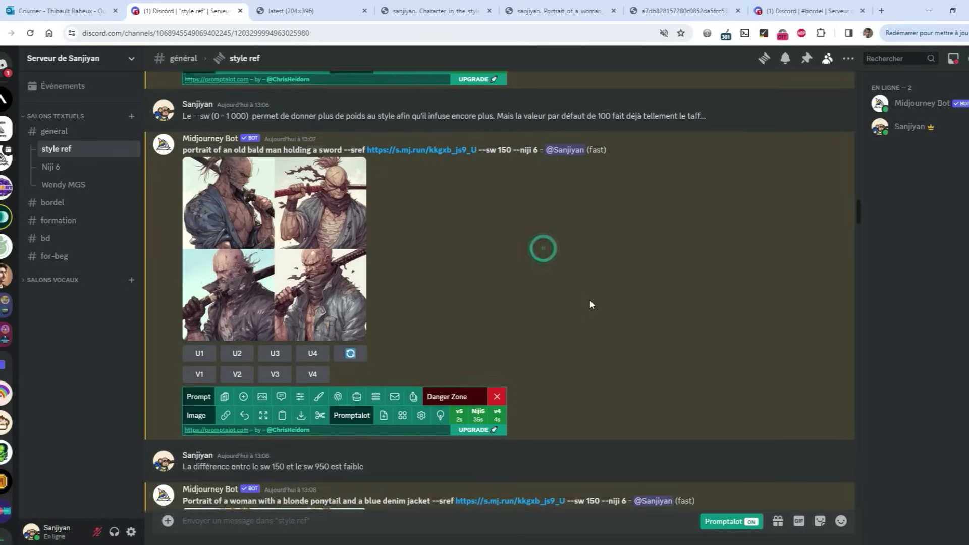
scroll(589, 305, "down", 1)
scroll(588, 303, "down", 3)
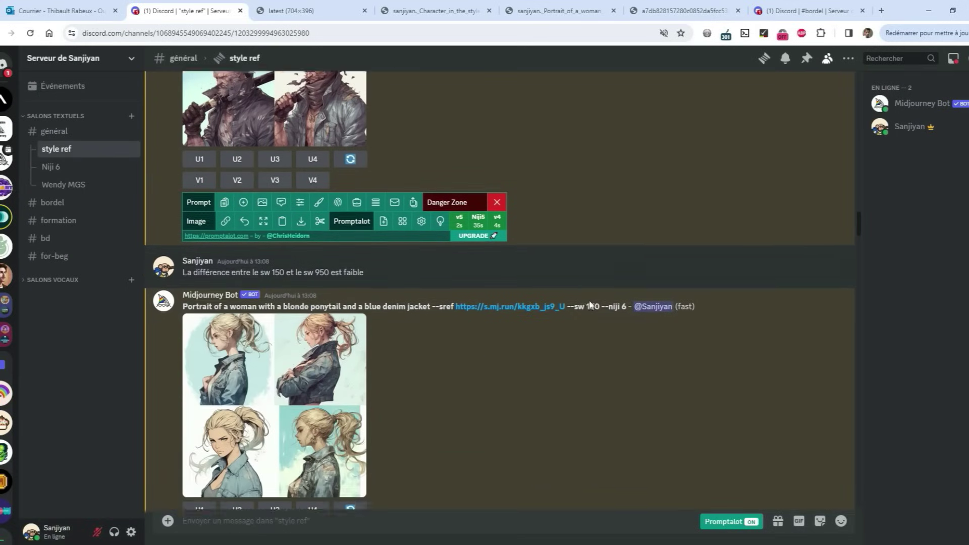
left_click(361, 265)
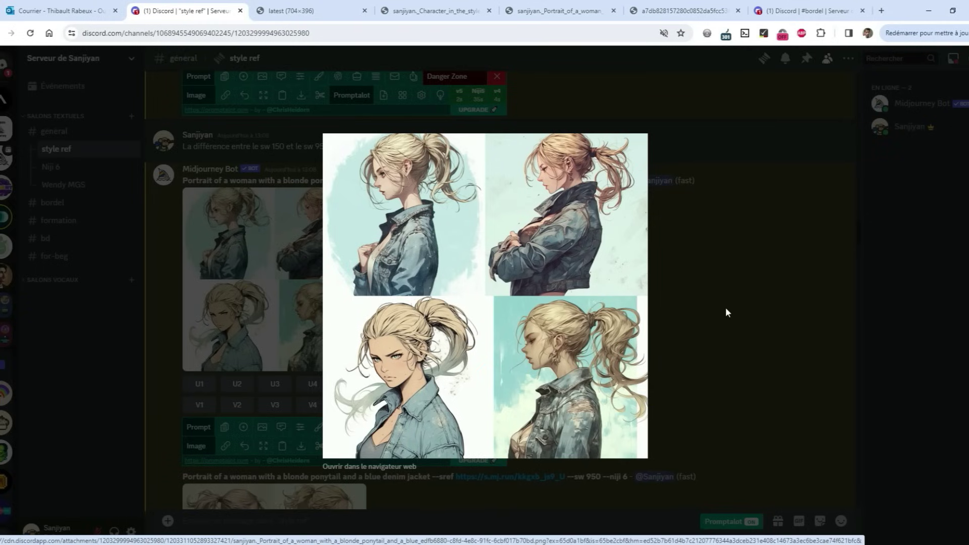
left_click(737, 313)
scroll(645, 288, "down", 4)
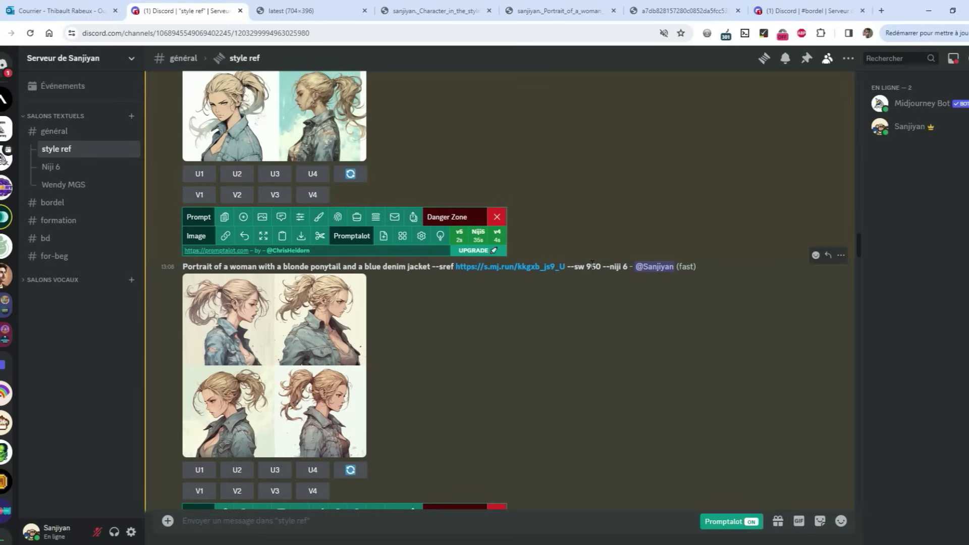
left_click(242, 378)
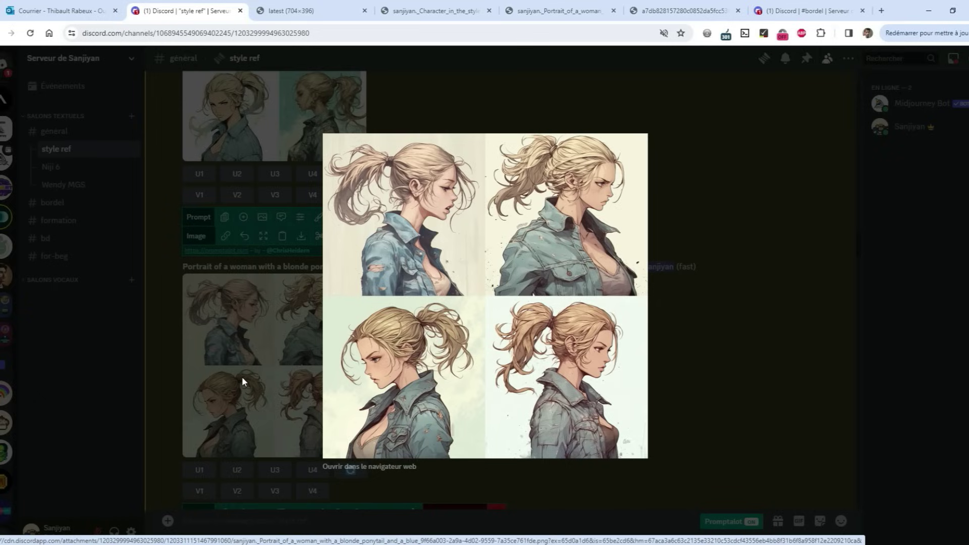
left_click(241, 377)
- Open the reference image linked in the --sw 100 old bald man prompt, and return to the style ref thread
scroll(428, 356, "down", 5)
scroll(428, 357, "down", 3)
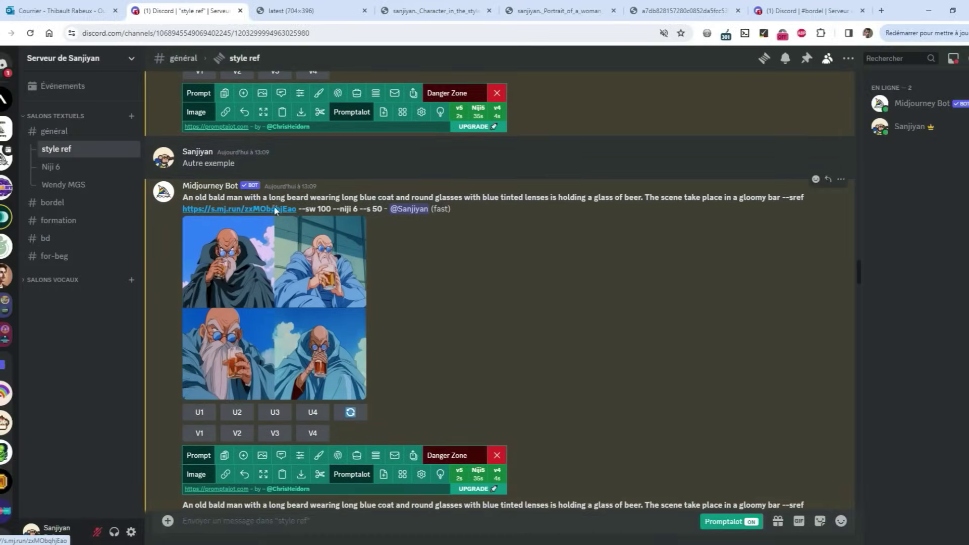
left_click(275, 210)
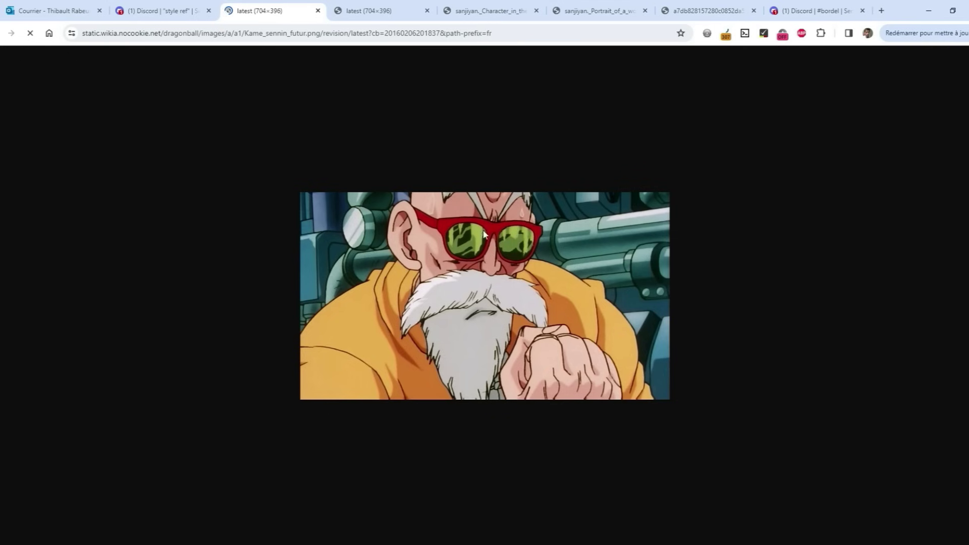
left_click(161, 11)
- Highlight the --sw 100 value in the old bald man prompt and compare its enlarged grid with the --sw 1000 grid
double_click(324, 209)
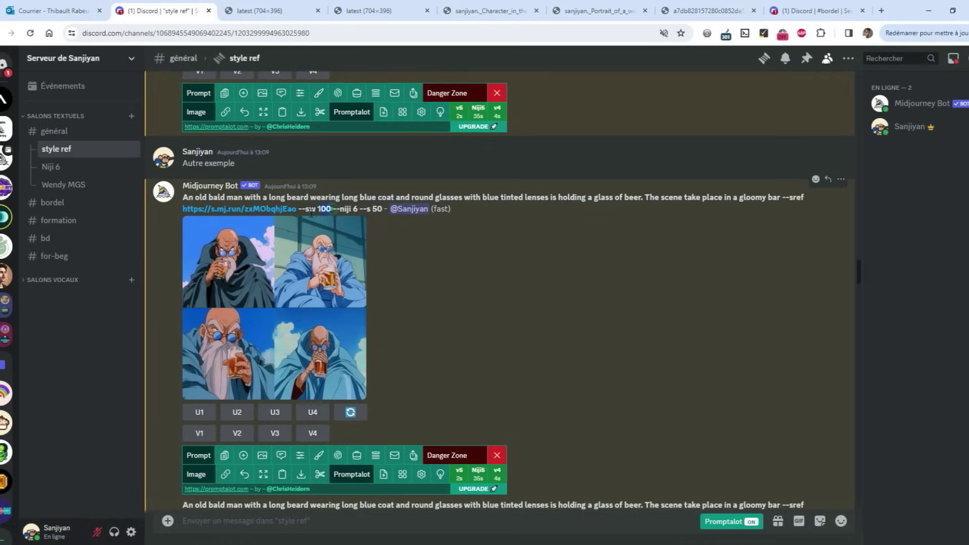
left_click(407, 267)
left_click(335, 264)
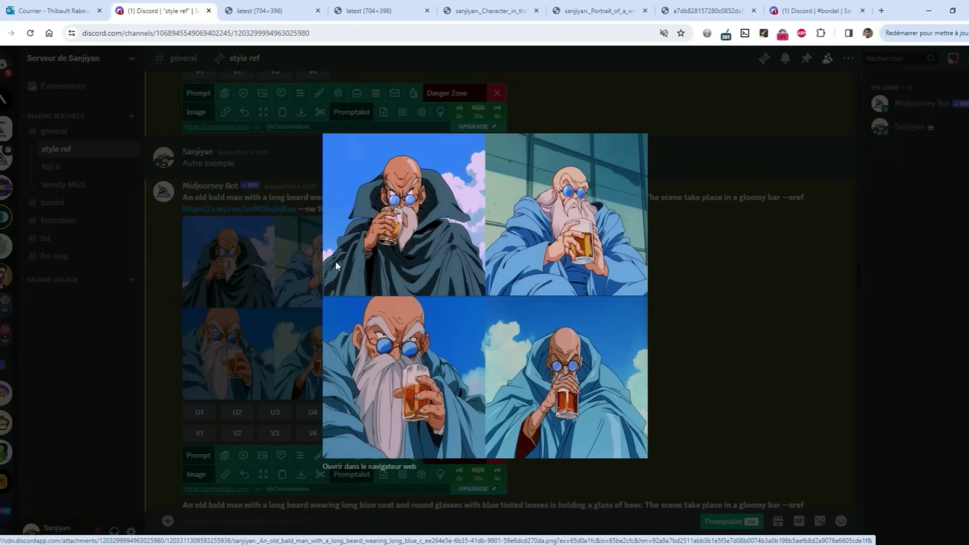
left_click(703, 374)
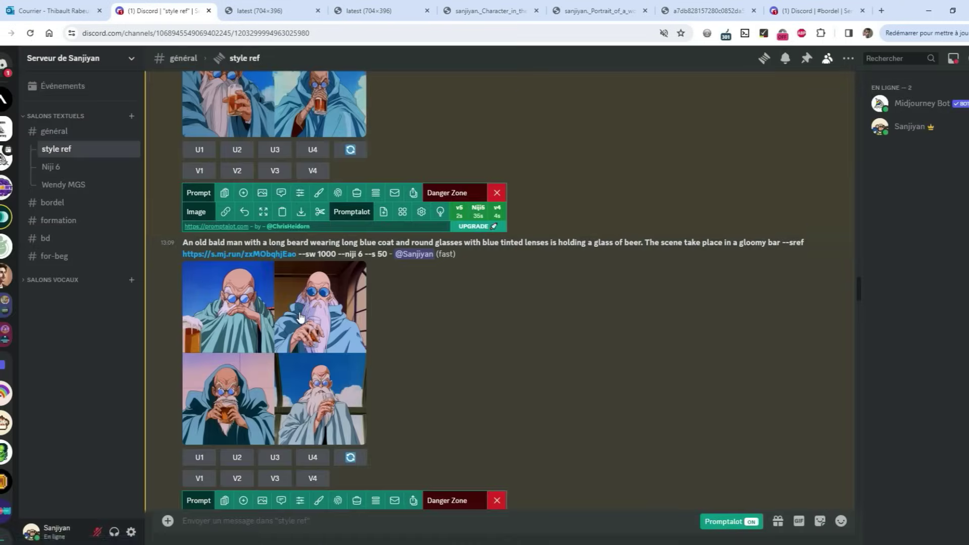
left_click(301, 302)
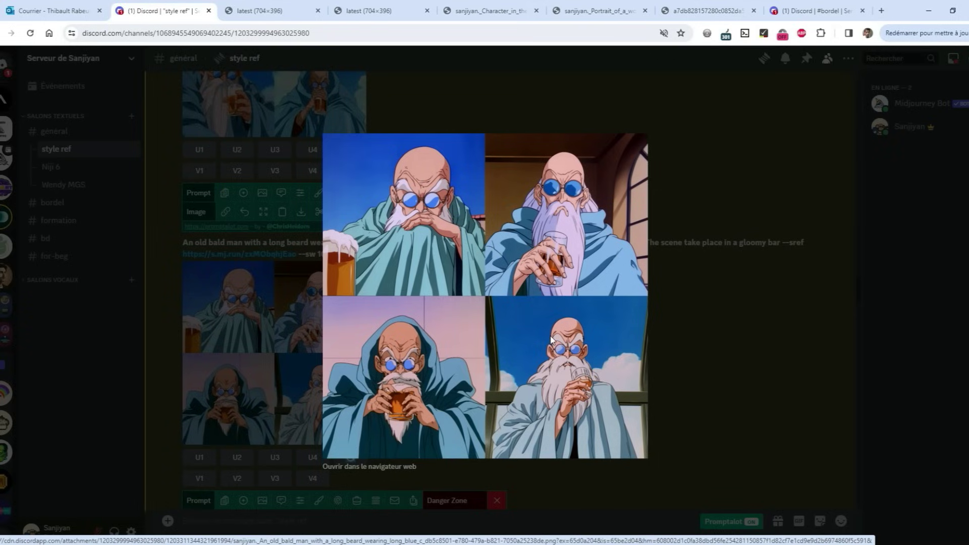
key("Escape")
- Highlight --sw 950 in the next old bald man prompt and compare its enlarged grid with the reference image
scroll(550, 367, "down", 6)
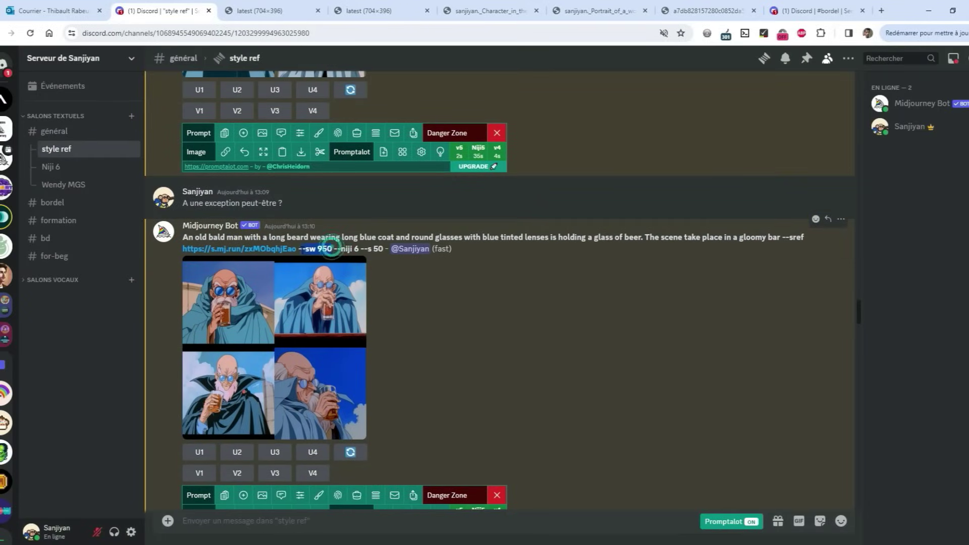
left_click(267, 294)
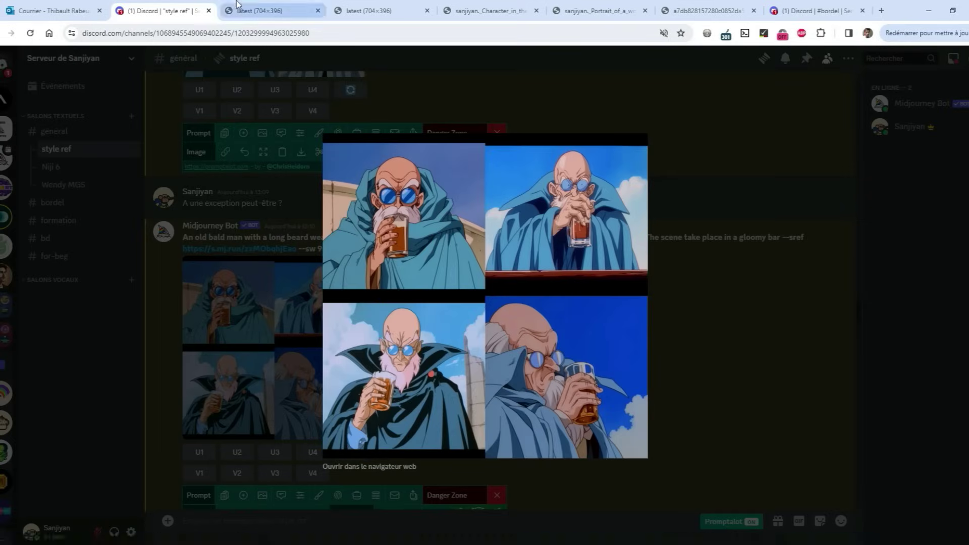
left_click(262, 11)
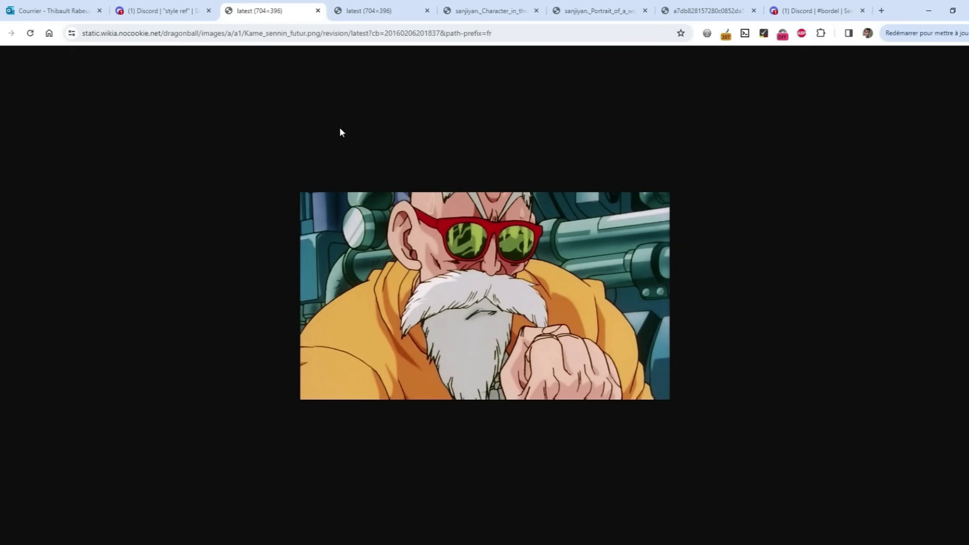
- Return to the style ref thread, close the enlarged grid and review the --sw 1000 and --sw 950 old bald man results
left_click(164, 11)
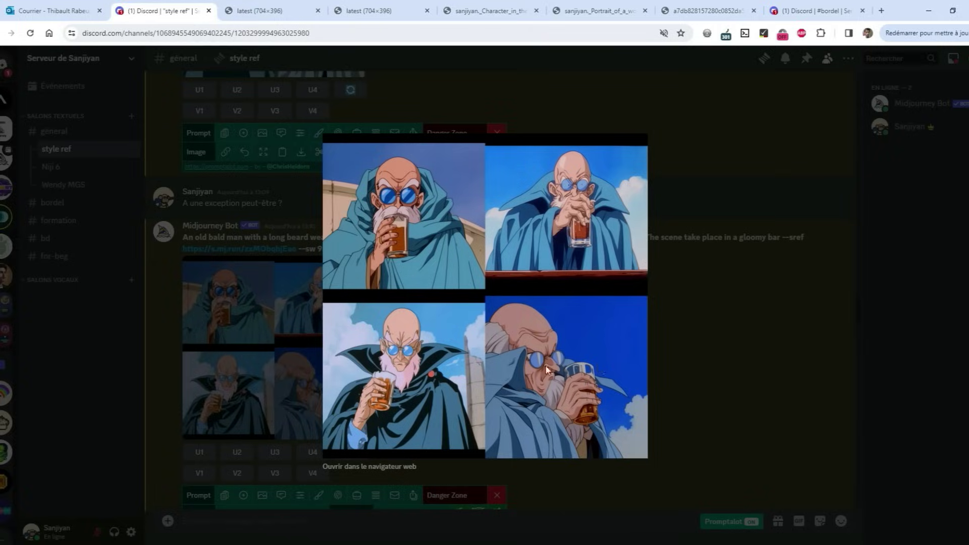
key("Escape")
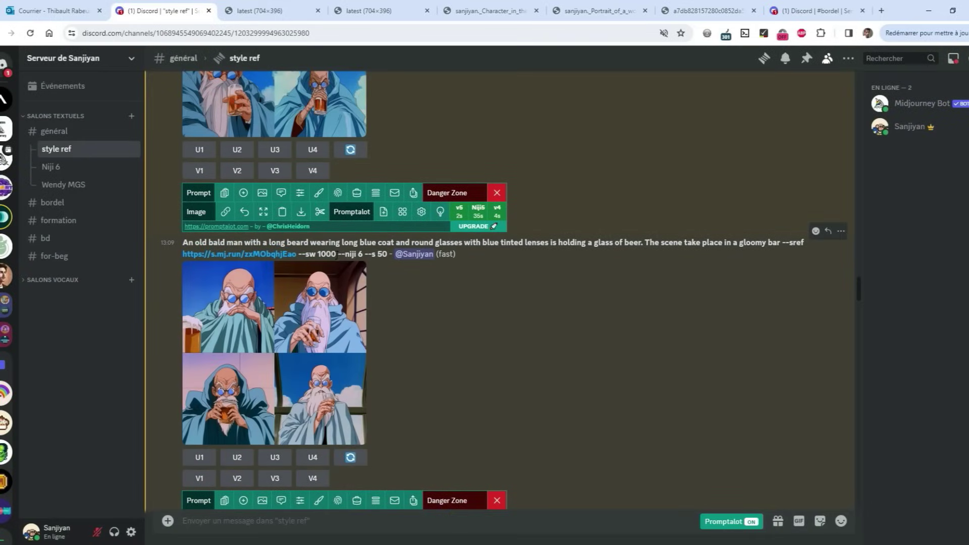
left_click(458, 320)
scroll(504, 350, "down", 8)
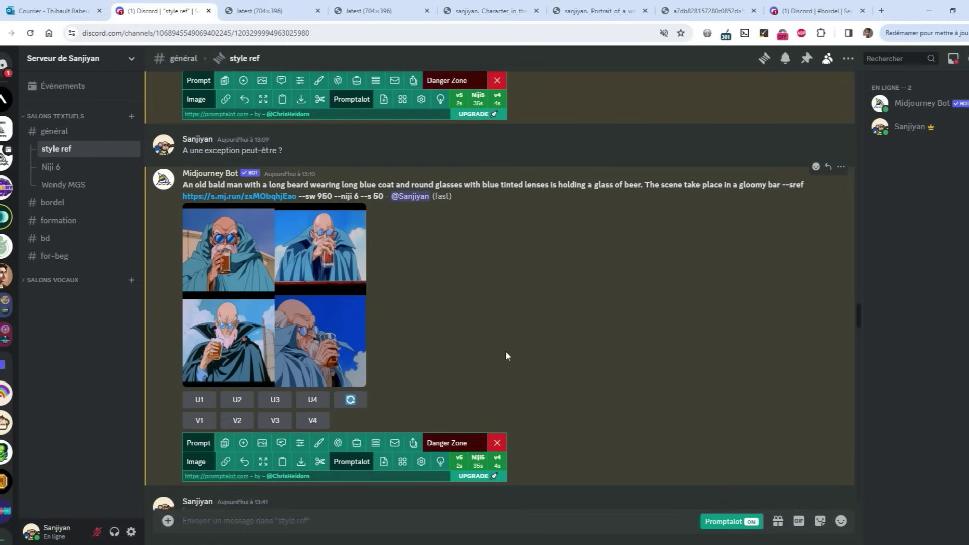
- Open the reference image linked in the Tite Kubo character prompt and close the leftover image tabs from the earlier comparisons
scroll(504, 356, "down", 4)
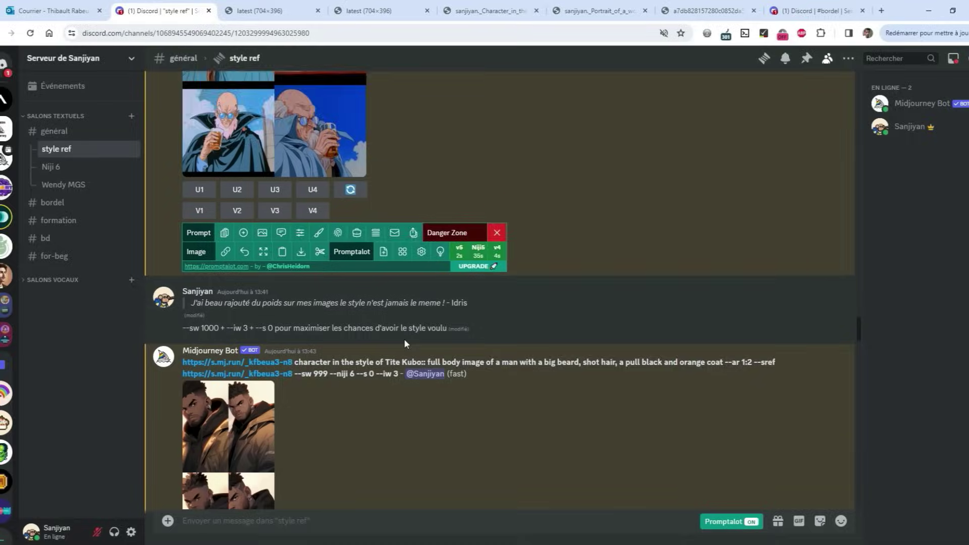
scroll(403, 343, "down", 1)
left_click(276, 309)
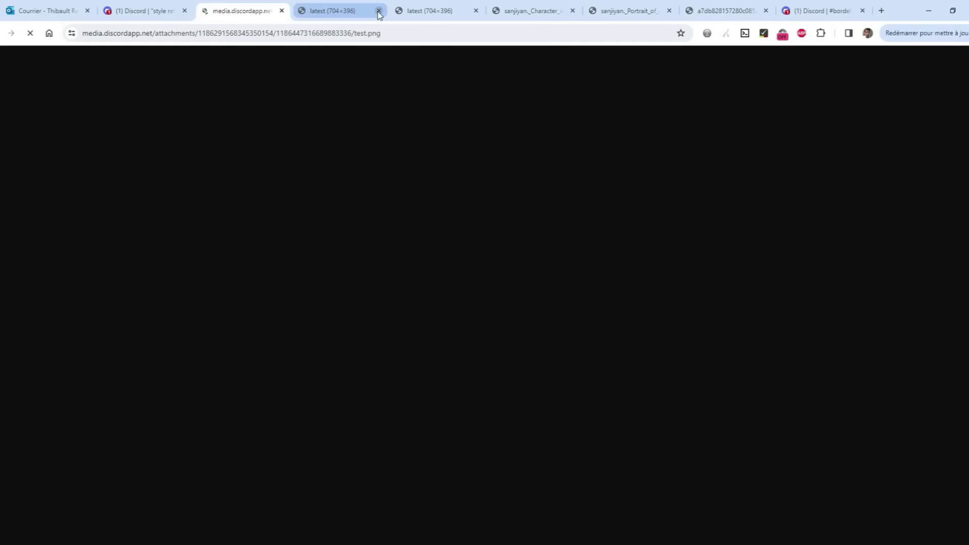
left_click(379, 11)
left_click(379, 11)
left_click(379, 10)
left_click(378, 10)
left_click(379, 11)
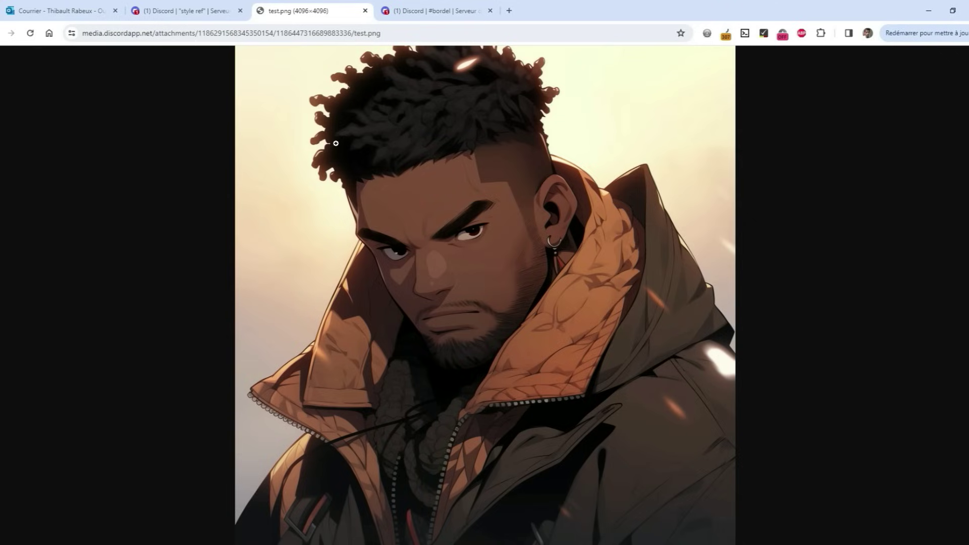
- Compare the test.png reference image with the Tite Kubo prompt that links it, highlighting the prompt's --sref parameter
left_click(195, 9)
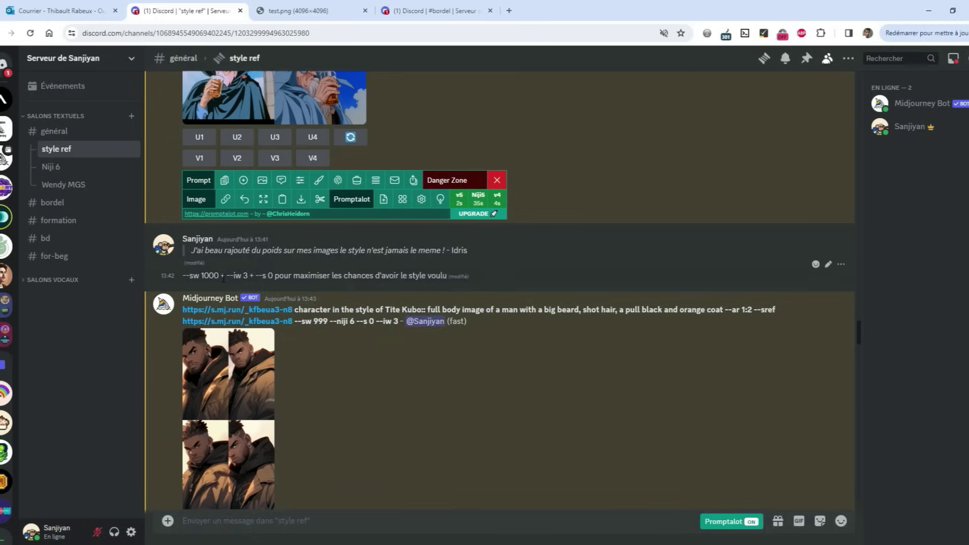
left_click(302, 10)
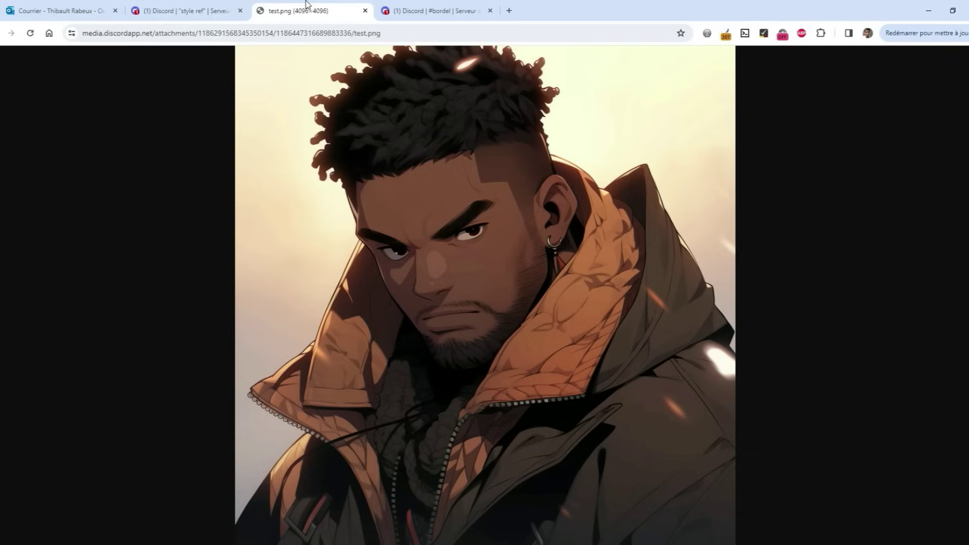
left_click(201, 5)
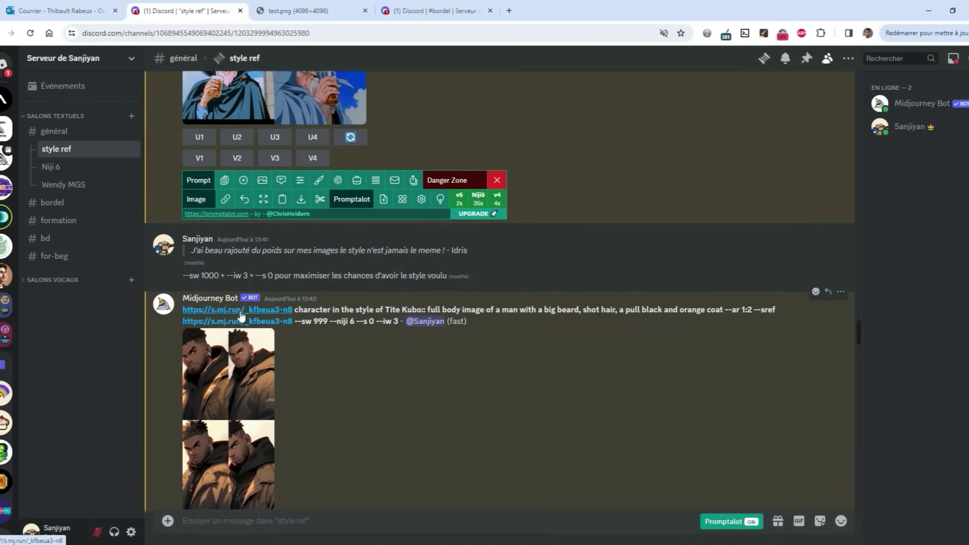
double_click(756, 310)
left_click(707, 349)
left_click(297, 10)
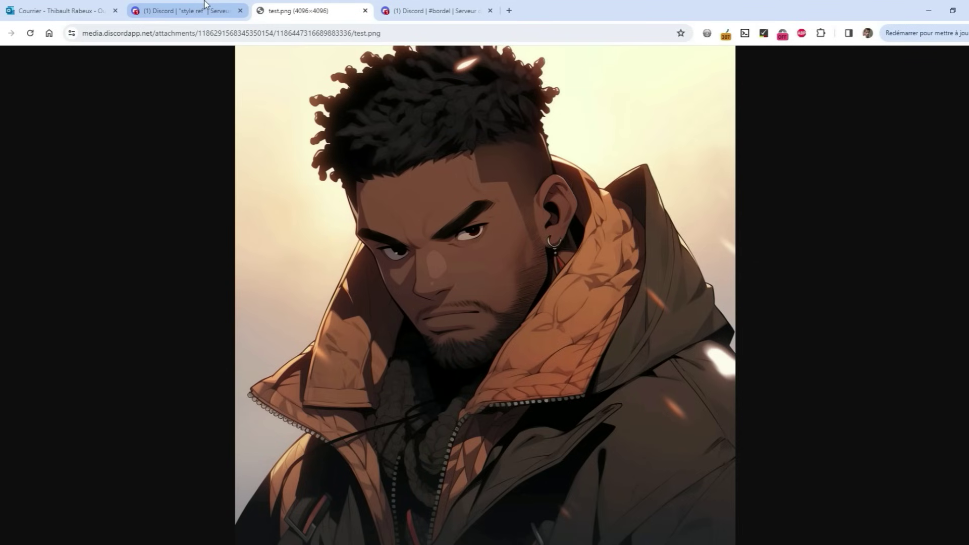
left_click(186, 10)
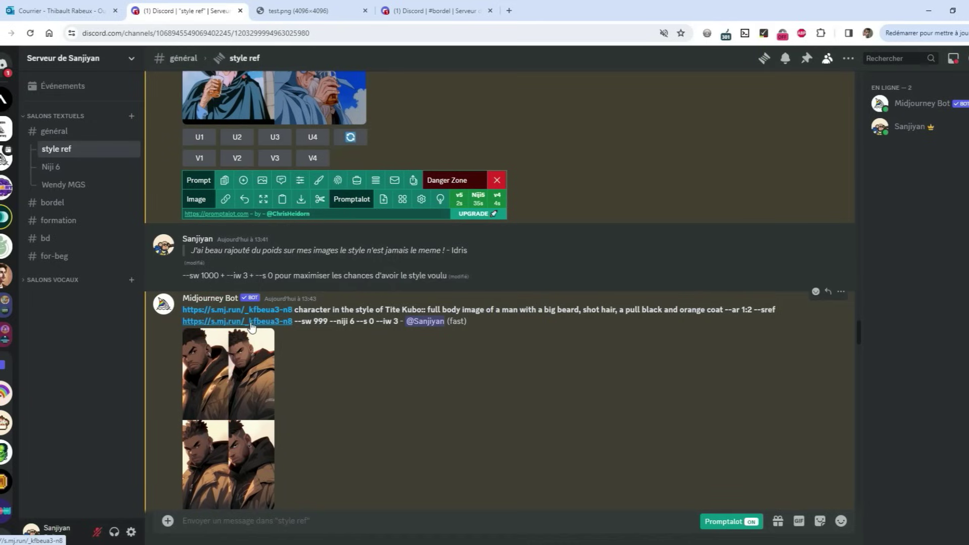
- Highlight the --sw 999 value in the Tite Kubo prompt and review its --niji 6, --s 0 and --iw 3 settings
double_click(327, 321)
left_click(323, 341)
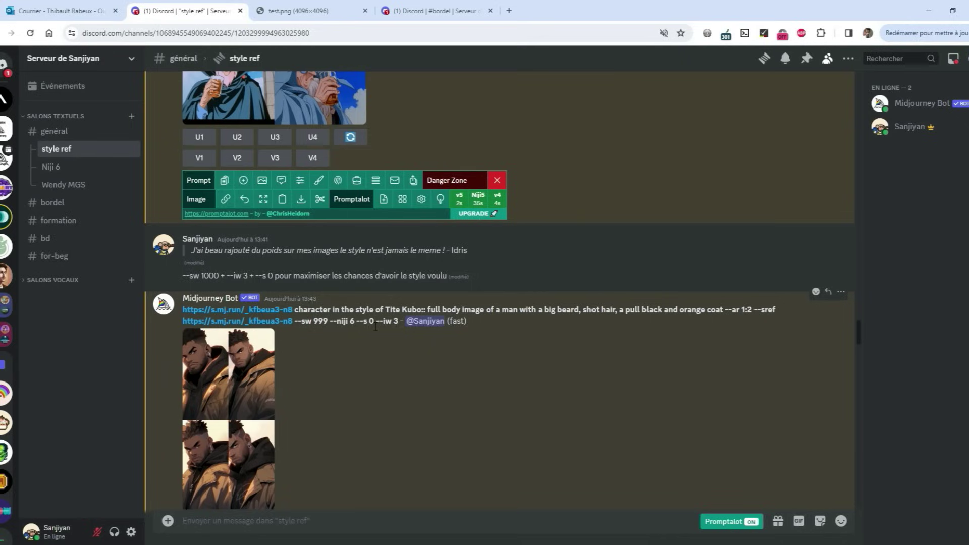
left_click(379, 348)
left_click(430, 354)
- Open the grid generated by the Tite Kubo prompt full size in the browser and examine its upper two portraits enlarged
scroll(433, 351, "down", 1)
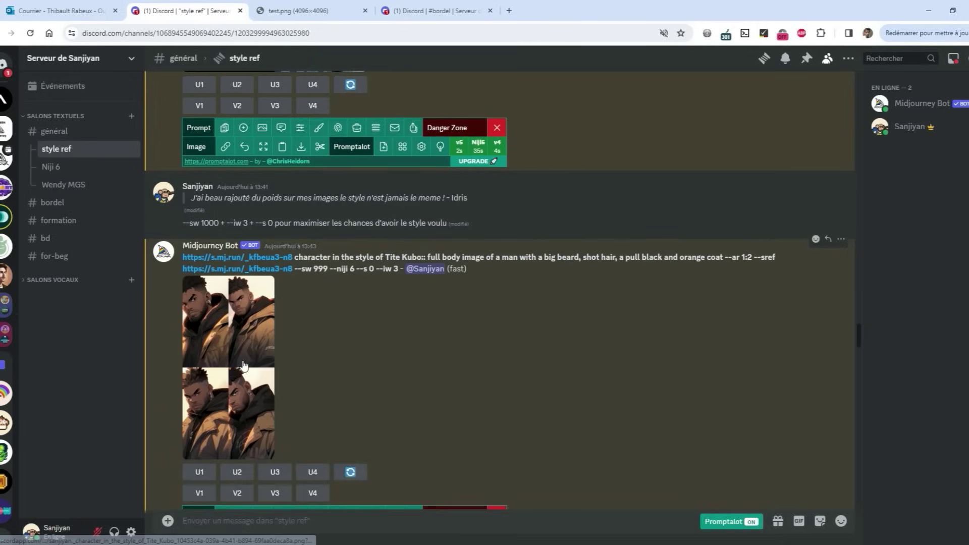
left_click(242, 359)
left_click(456, 465)
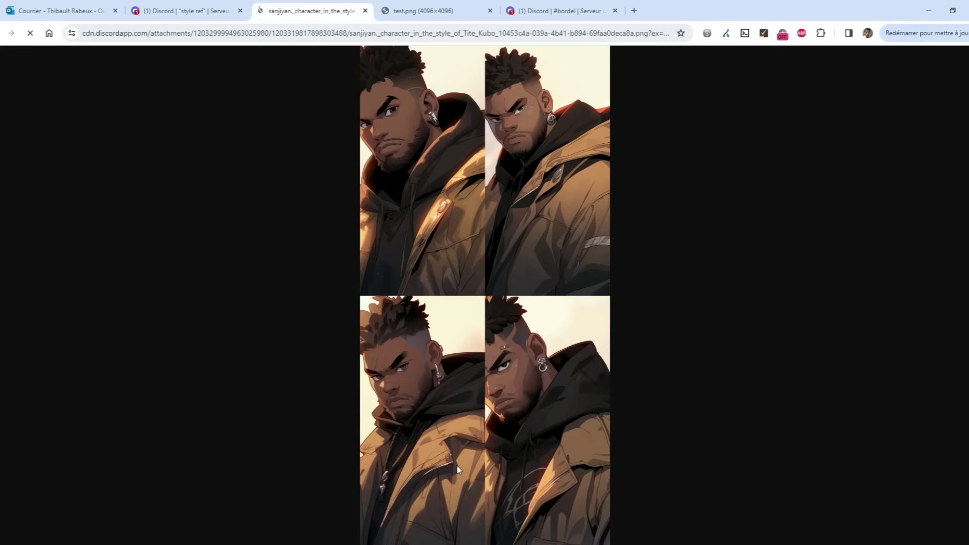
left_click(395, 146)
scroll(294, 170, "up", 1)
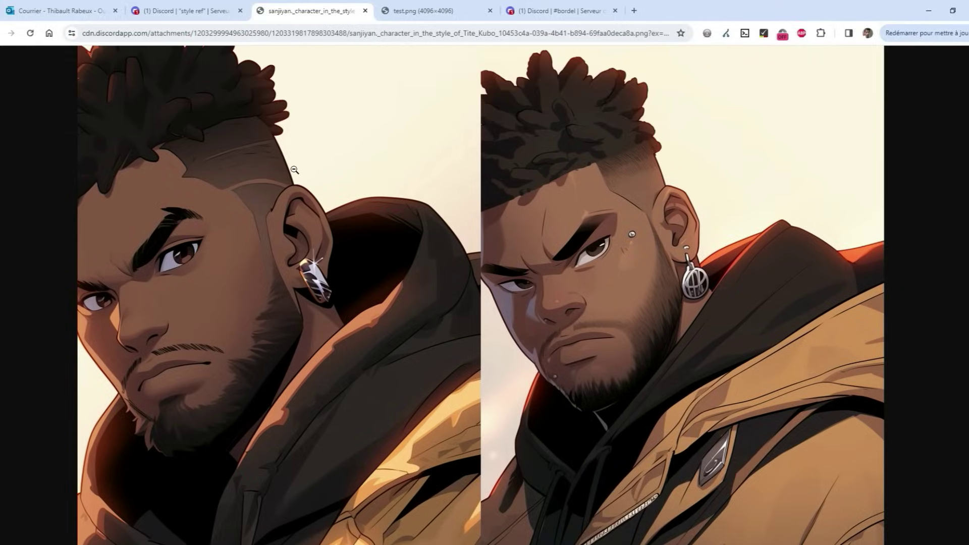
- Compare all four portraits of the enlarged Tite Kubo grid with the test.png reference image, and return to the style ref thread
left_click(404, 8)
left_click(346, 8)
scroll(437, 348, "down", 8)
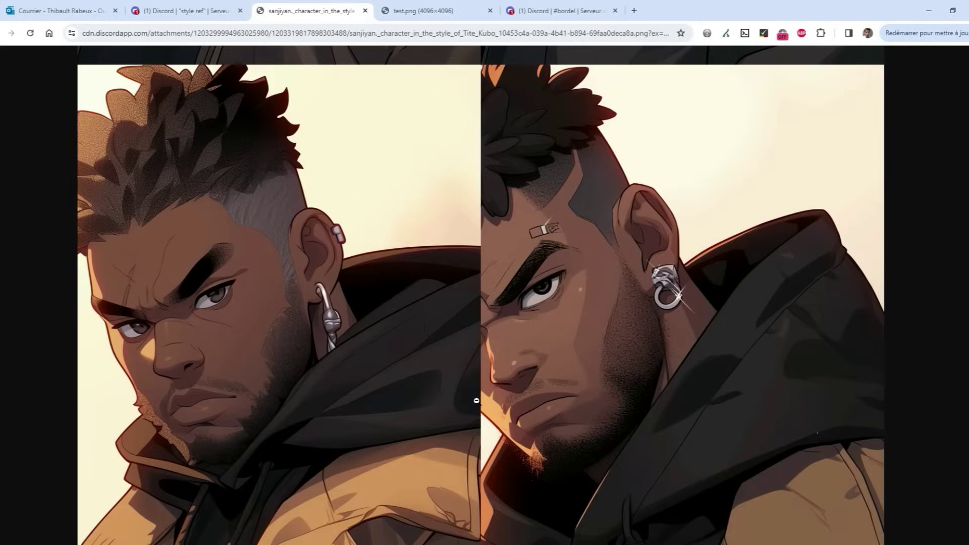
left_click(413, 10)
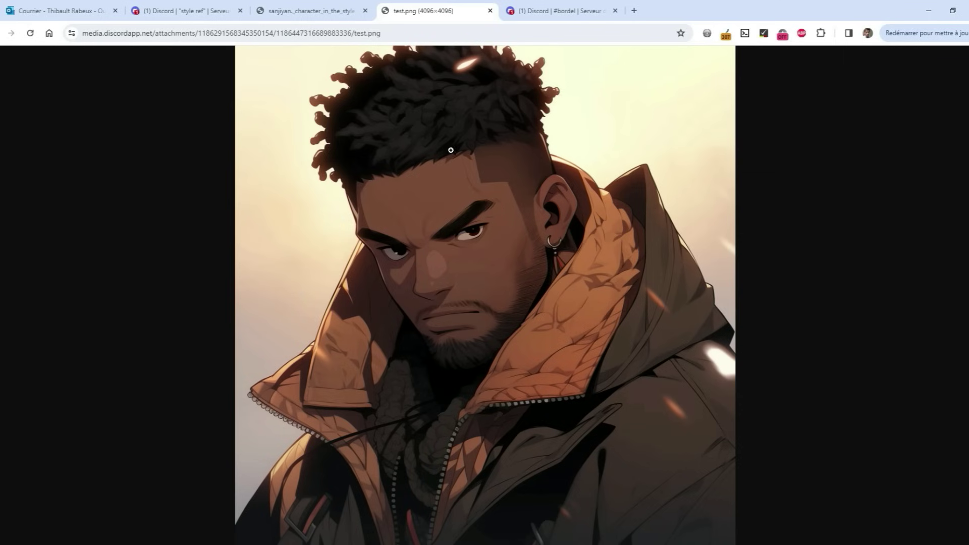
left_click(296, 8)
left_click(136, 6)
left_click(651, 332)
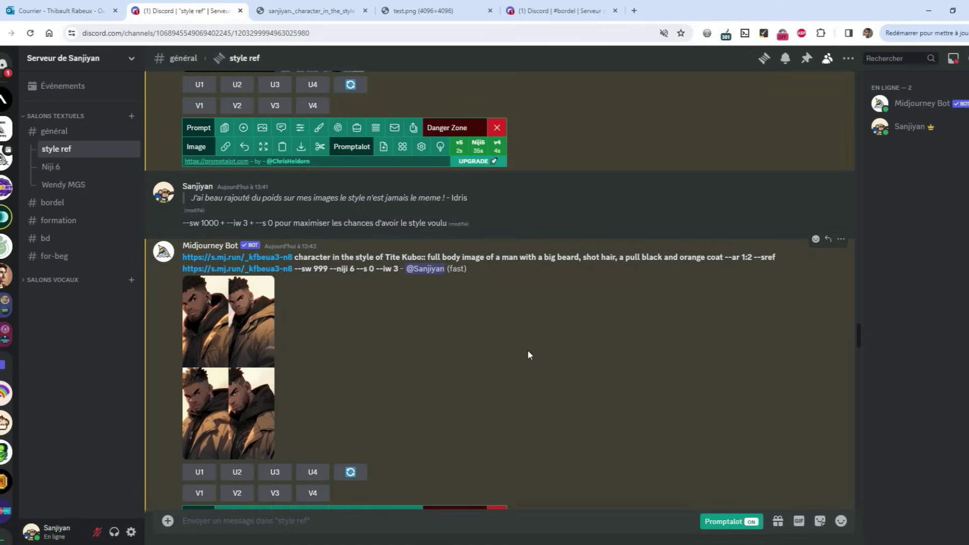
- Open both reference images linked in the unweighted "A knight holding a shield" prompt
scroll(528, 354, "down", 5)
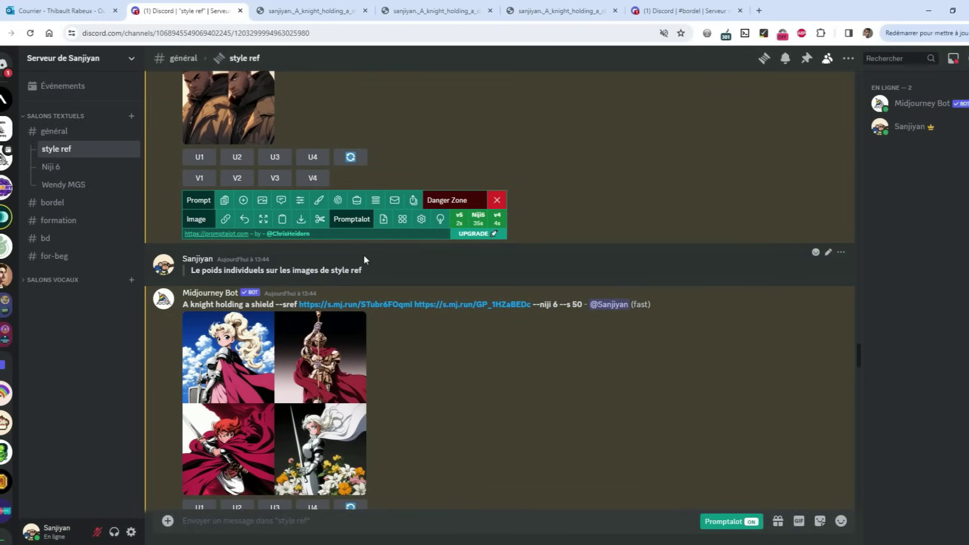
scroll(364, 259, "down", 1)
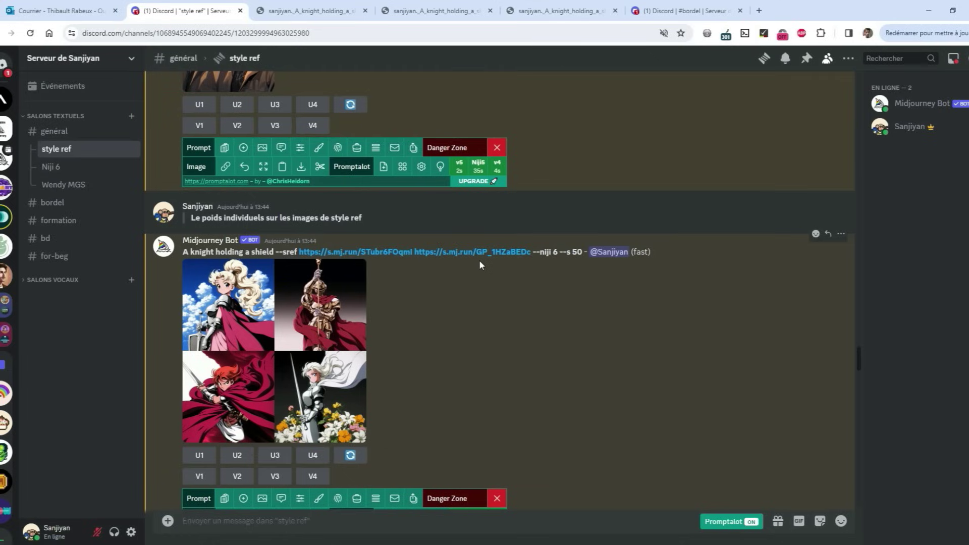
left_click(384, 252)
left_click(220, 11)
left_click(489, 252)
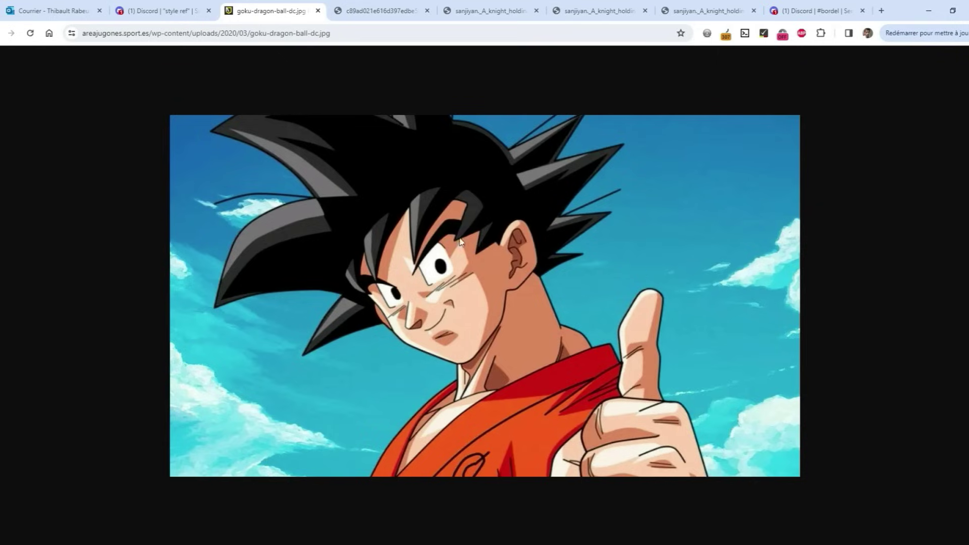
- Compare the two Goku reference images with each other and return to the knight prompt in the style ref thread
left_click(398, 11)
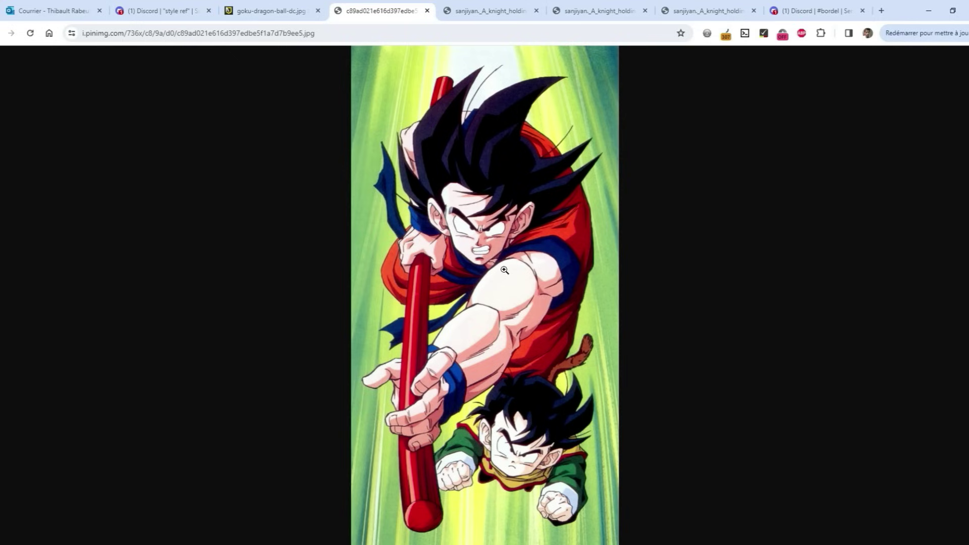
left_click(265, 11)
left_click(383, 11)
left_click(261, 5)
left_click(156, 8)
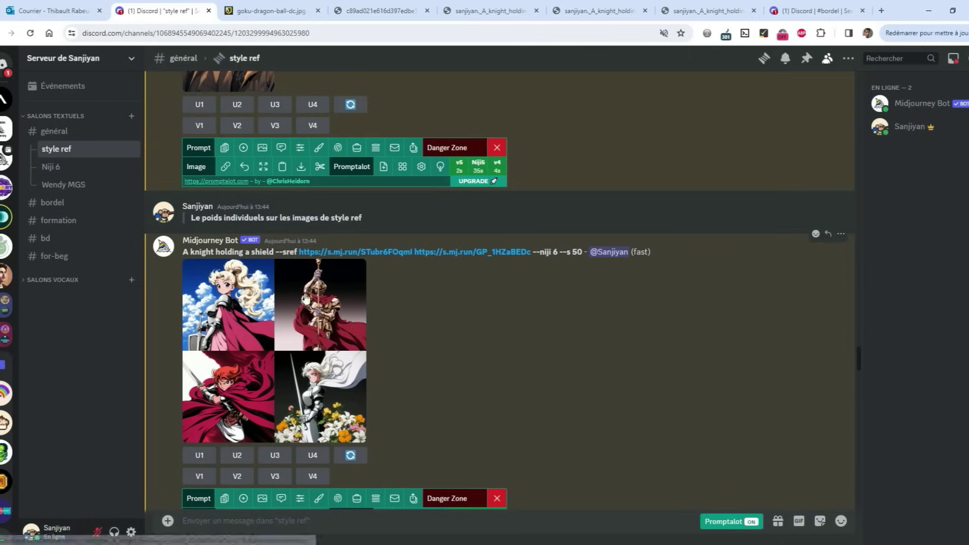
- View the unweighted knight prompt's full-size grid enlarged and examine all four of its images
scroll(407, 268, "down", 1)
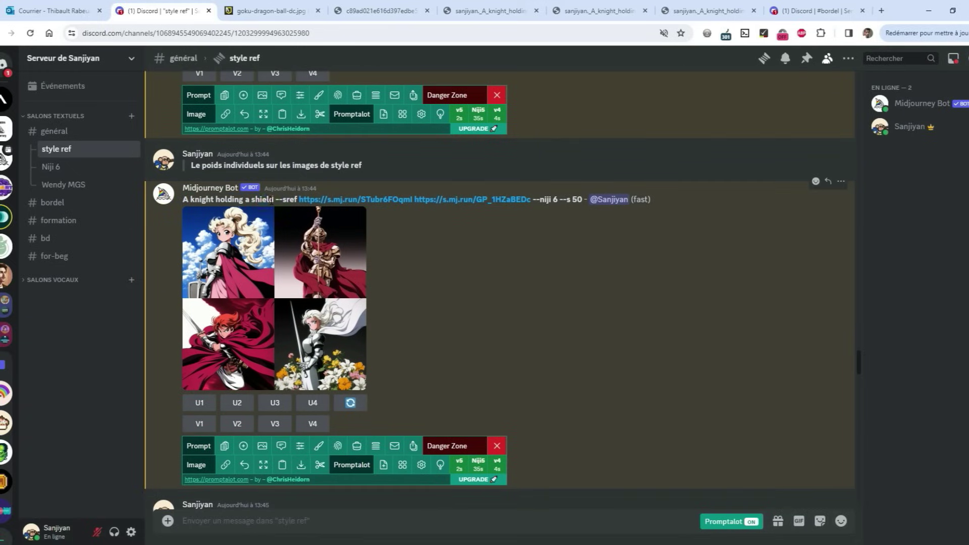
left_click(484, 11)
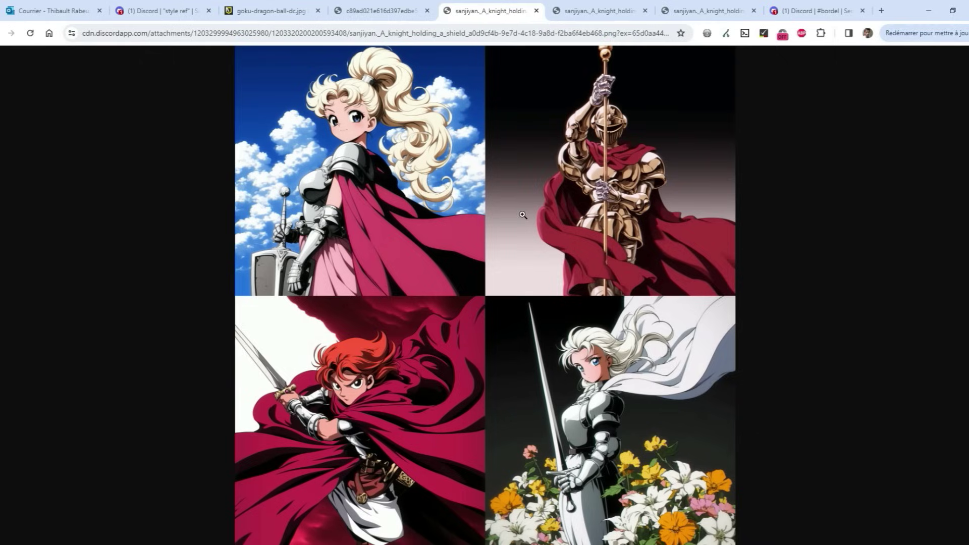
left_click(518, 217)
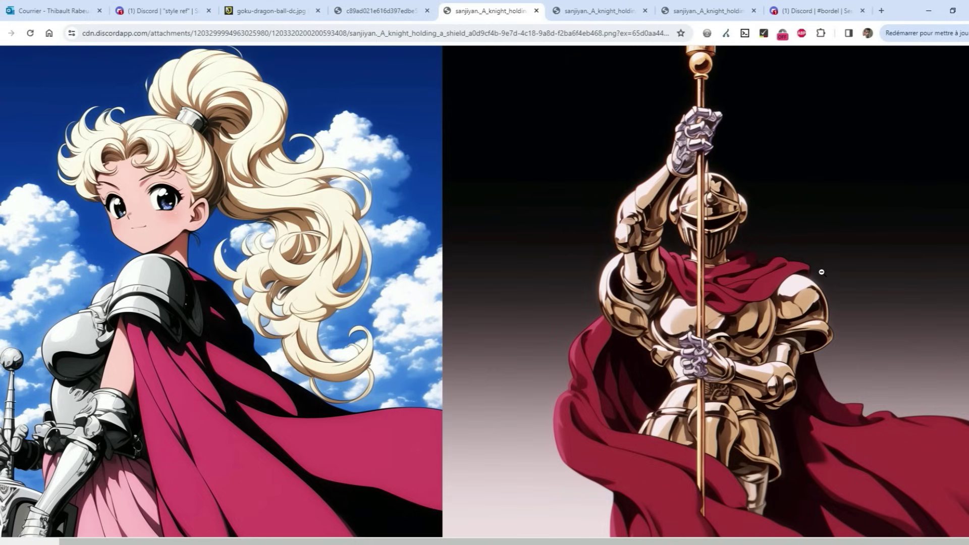
scroll(677, 271, "down", 10)
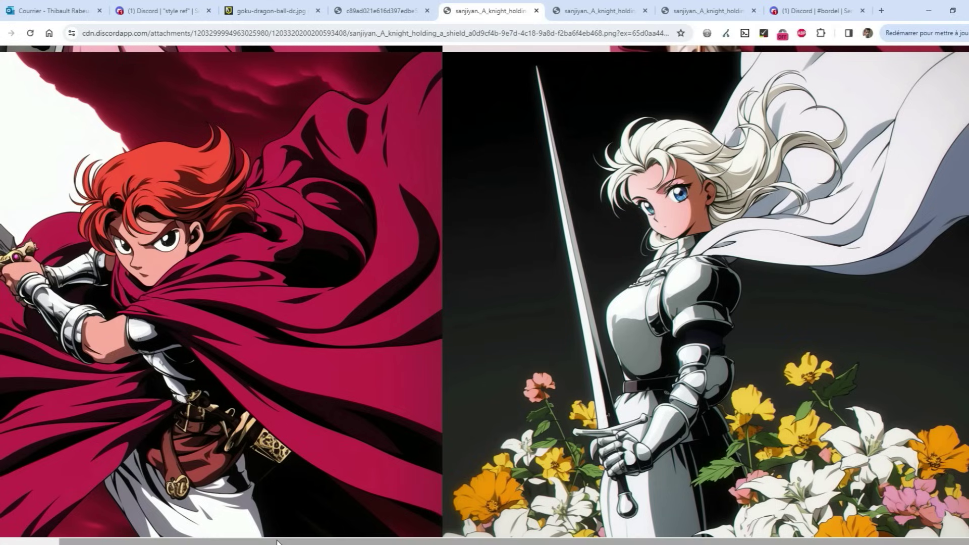
scroll(278, 541, "left", 2)
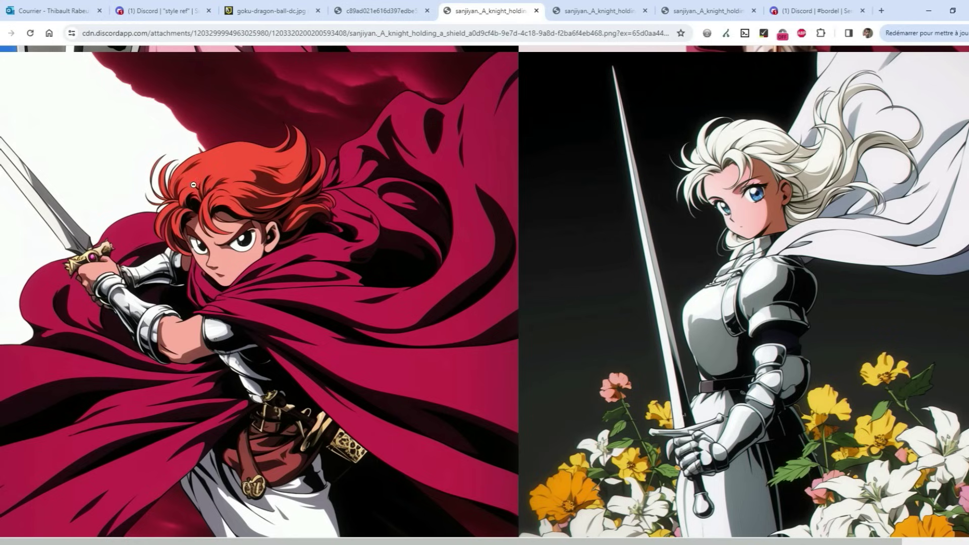
- Find the knight prompt with ::1 and ::4 reference weights, check its first linked image and close that duplicate image
left_click(137, 6)
scroll(603, 279, "down", 4)
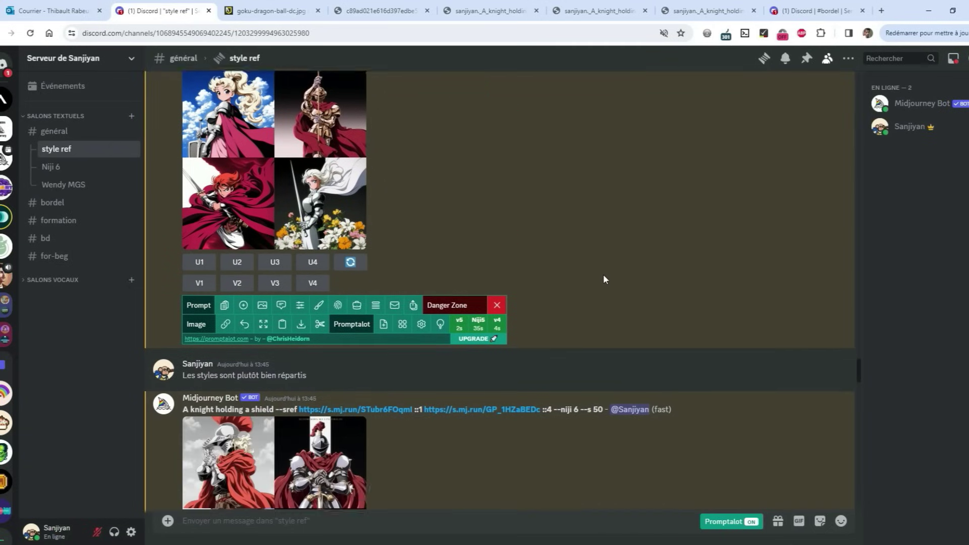
left_click(421, 342)
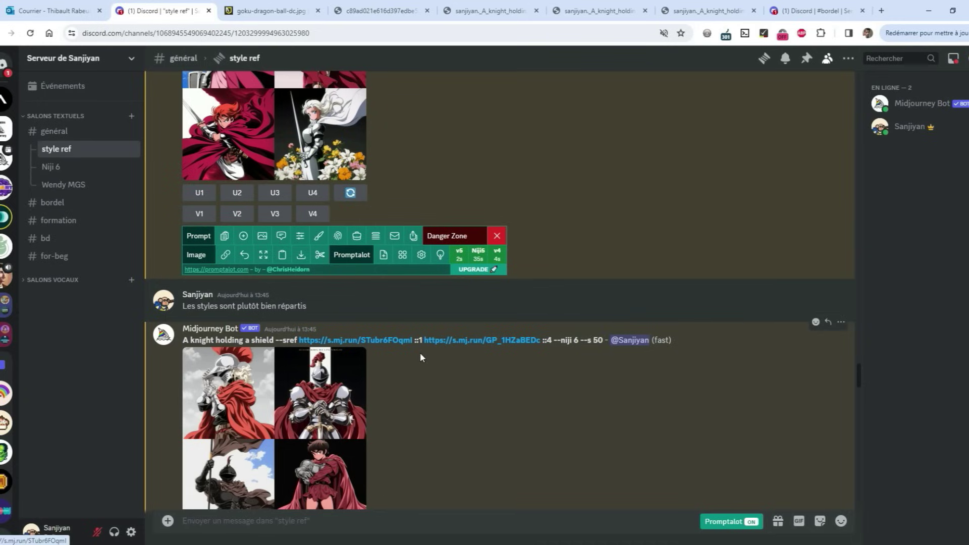
left_click(376, 340)
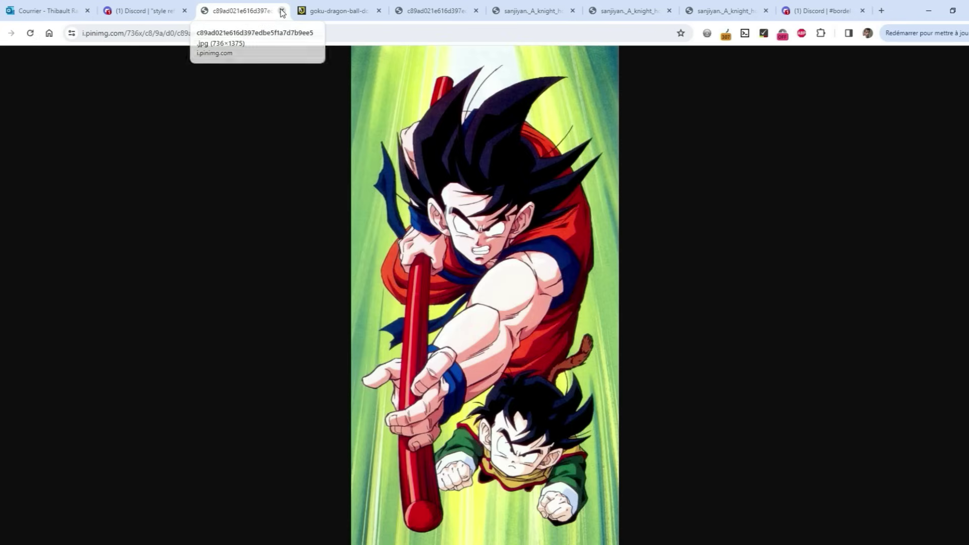
left_click(282, 11)
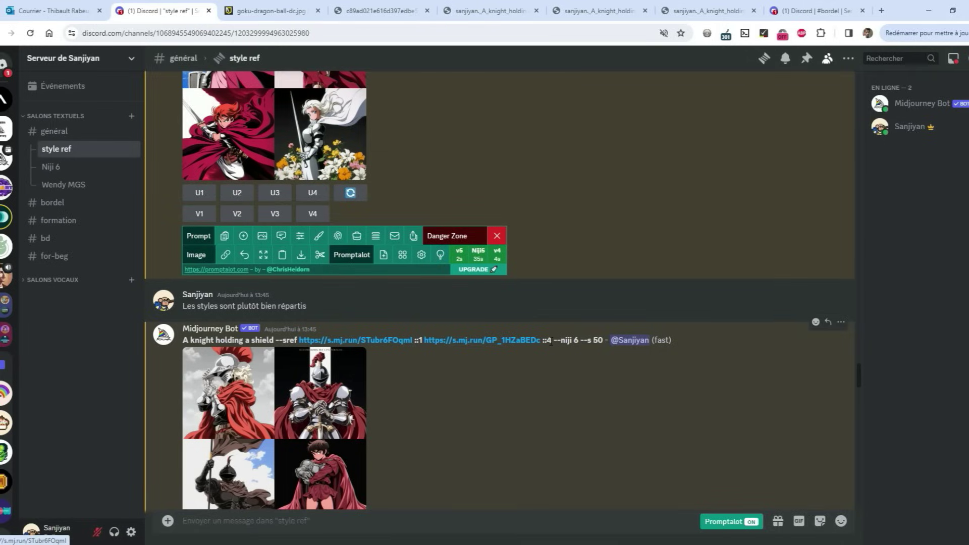
- View both Goku reference images again and review the ::1 and ::4 weights with the resulting knight grid in the thread
left_click(380, 10)
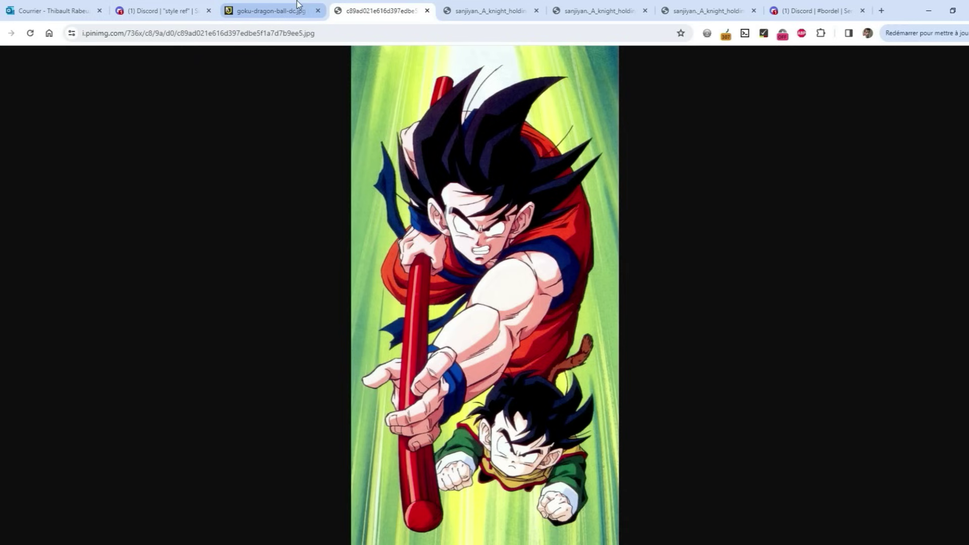
left_click(271, 11)
key("ctrl+shift+Tab")
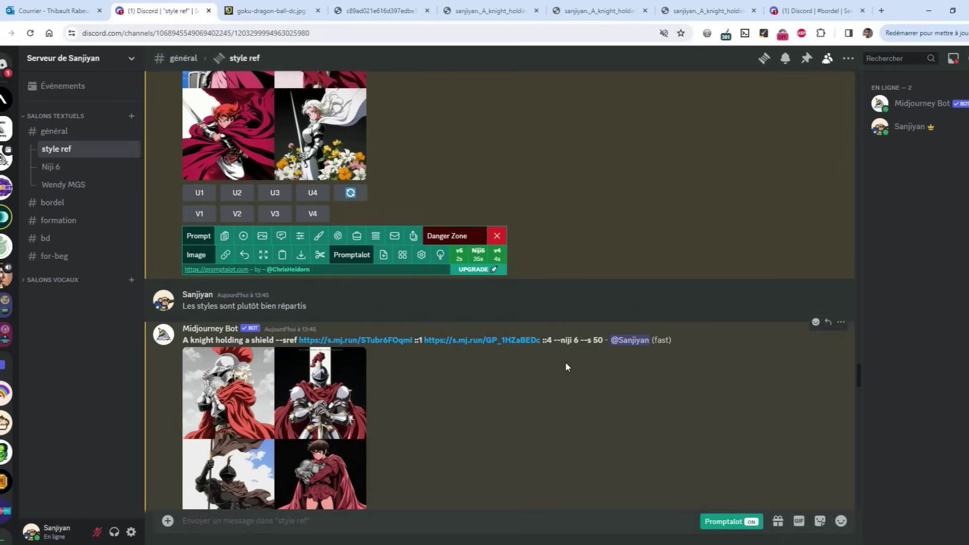
scroll(565, 361, "down", 1)
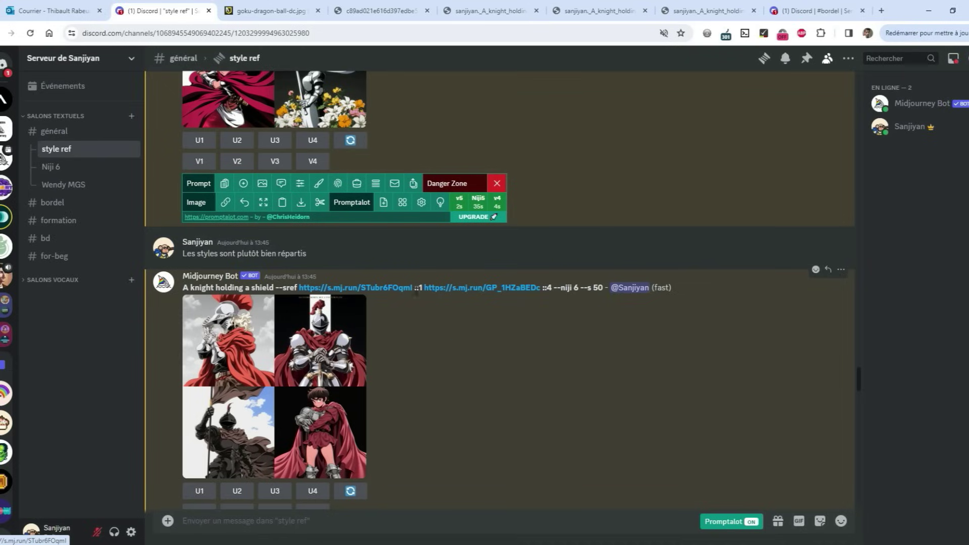
- View the full-size knight grid made with ::1 and ::4 weights, examine all four images and return to the thread
left_click(598, 11)
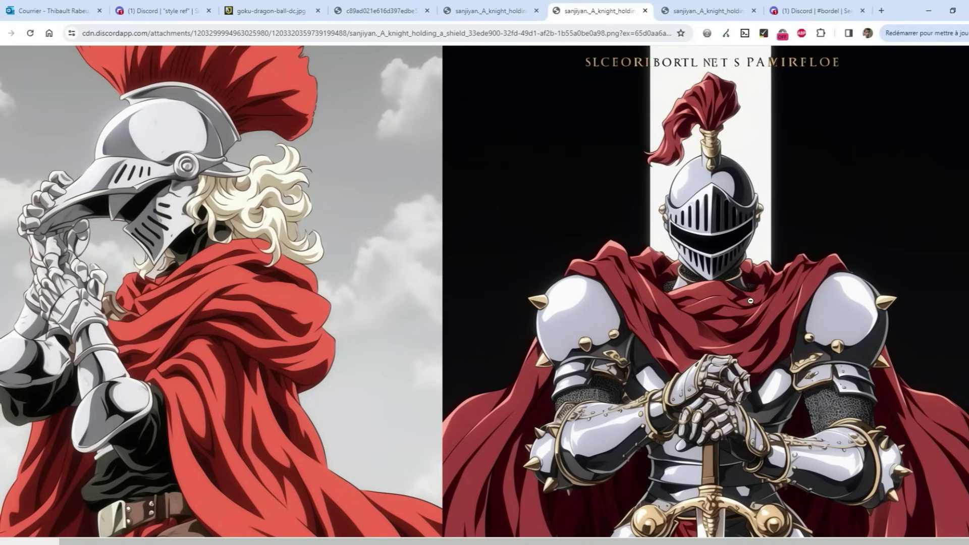
scroll(895, 273, "down", 9)
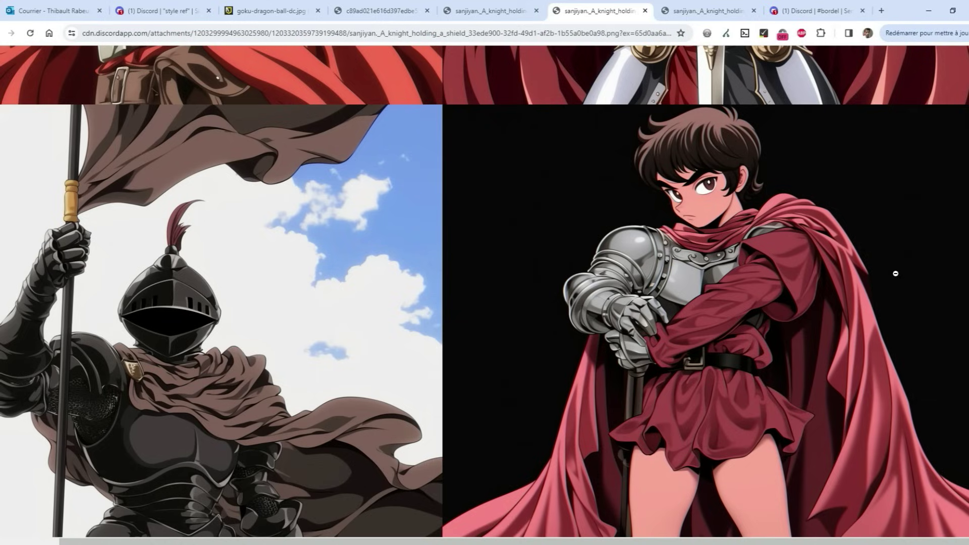
scroll(895, 273, "down", 3)
scroll(882, 276, "up", 3)
left_click(163, 8)
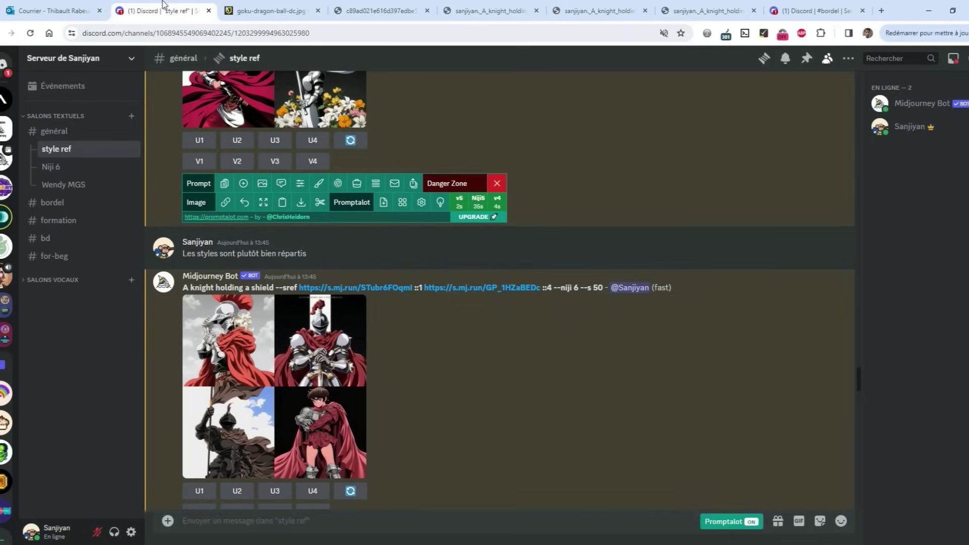
- Find the knight prompt with inverted ::4 and ::1 reference weights and examine all four images of its full-size grid
scroll(593, 356, "up", 2)
scroll(593, 355, "down", 1)
scroll(487, 323, "down", 1)
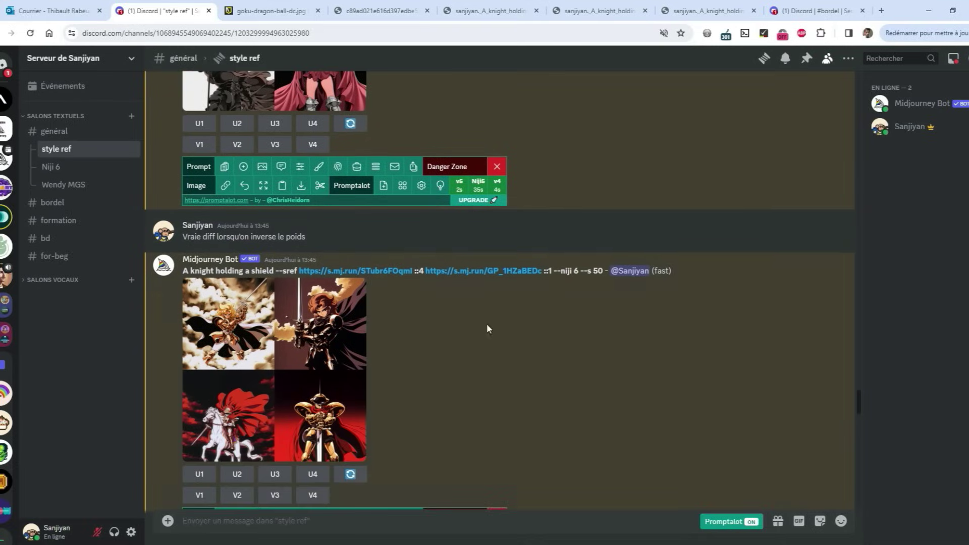
left_click(424, 268)
left_click(448, 319)
left_click(695, 6)
left_click(551, 198)
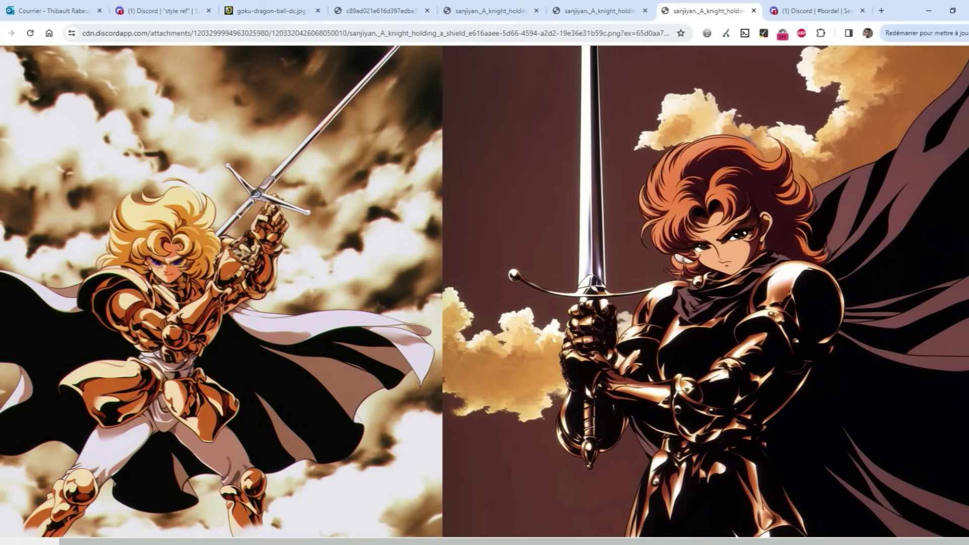
scroll(885, 355, "down", 10)
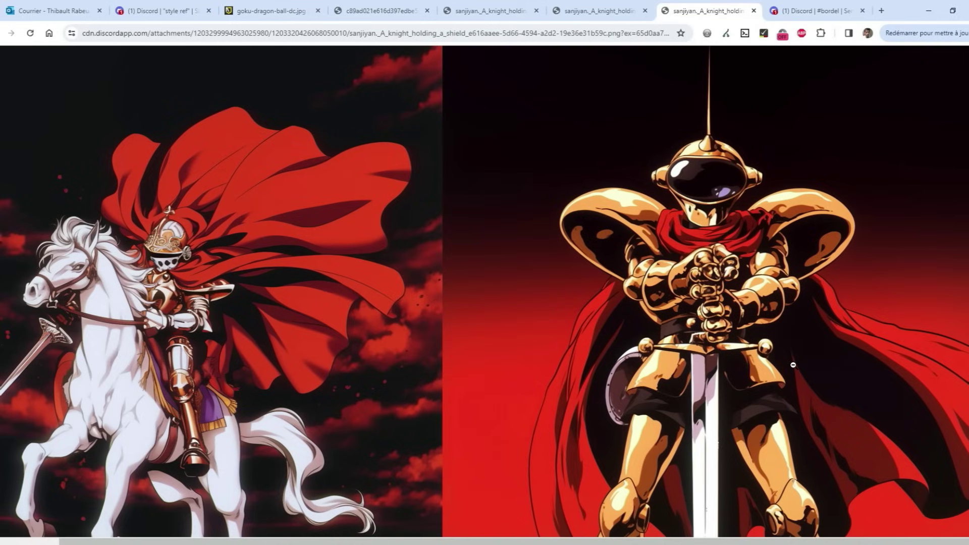
- Compare the full-size ::1/::4 knight grid with the ::4/::1 grid and return to the style ref thread
left_click(595, 11)
scroll(641, 307, "up", 2)
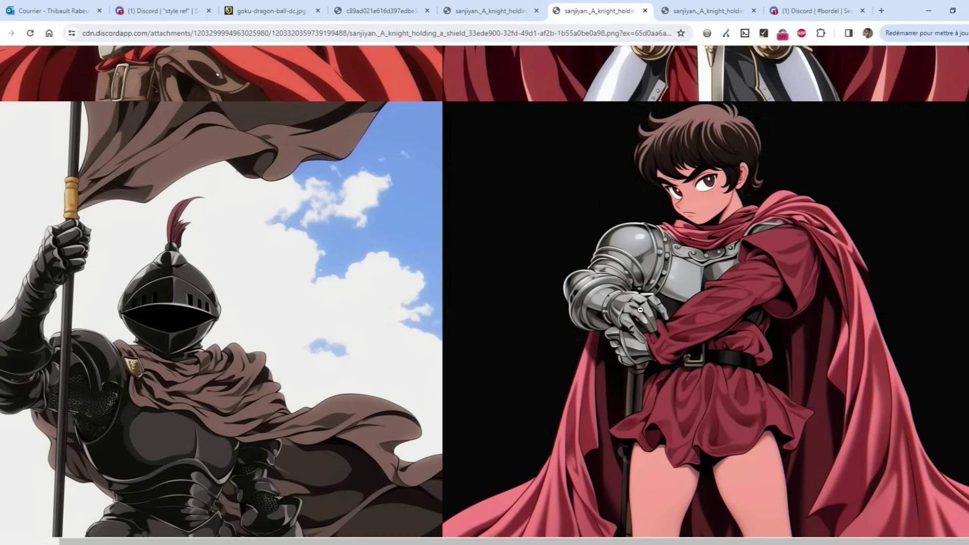
scroll(641, 311, "up", 8)
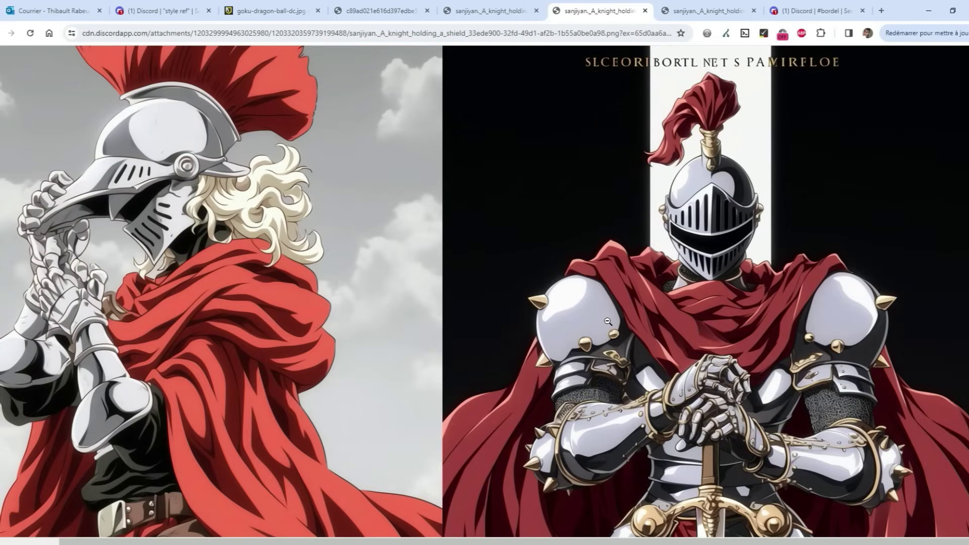
key("ctrl+Tab")
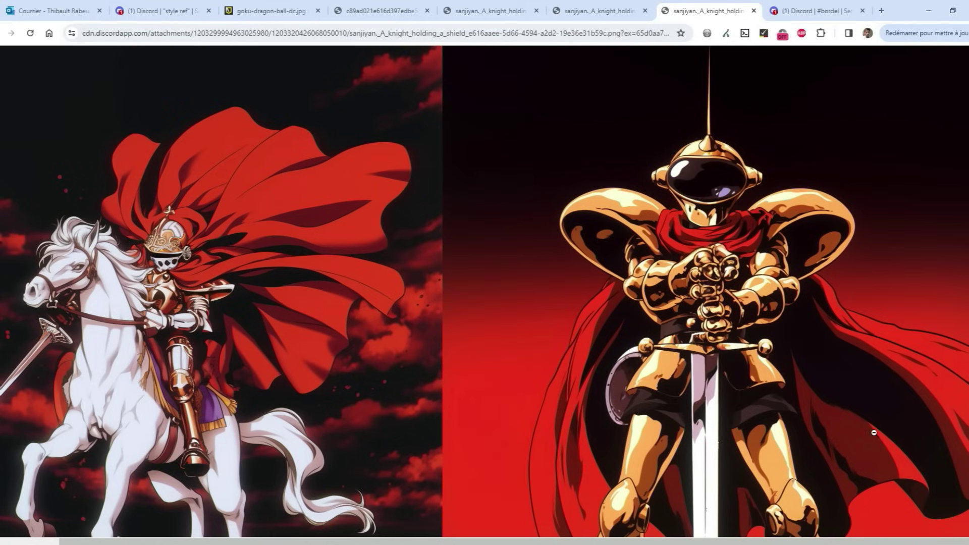
key("ctrl+2")
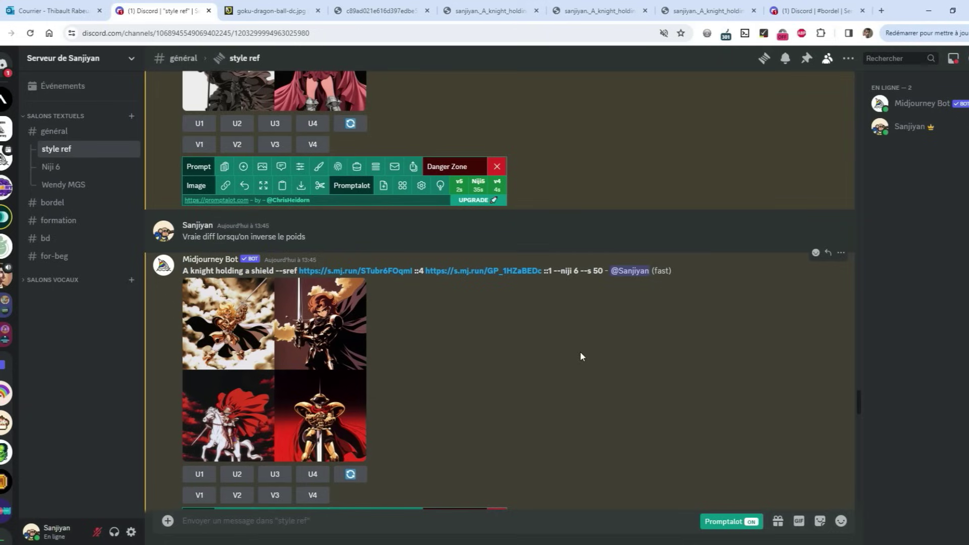
- Go back to the start of the thread and read the enlarged Style References announcement, including its advanced settings
scroll(579, 351, "down", 5)
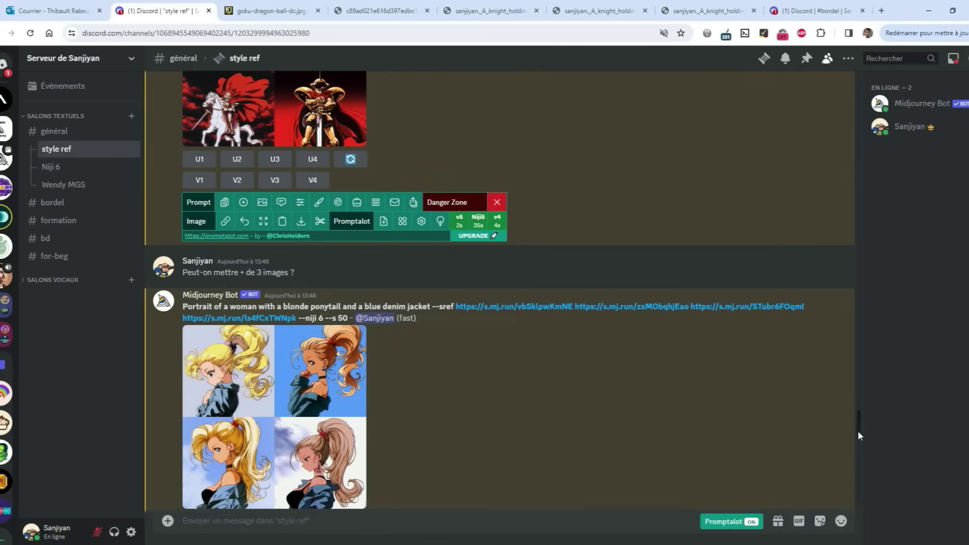
left_click_drag(856, 426, 862, 65)
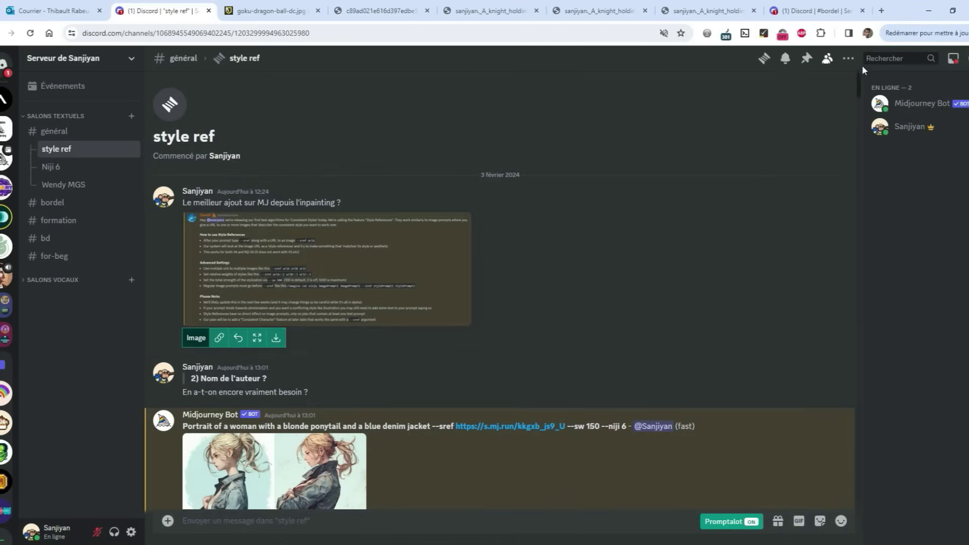
left_click(407, 264)
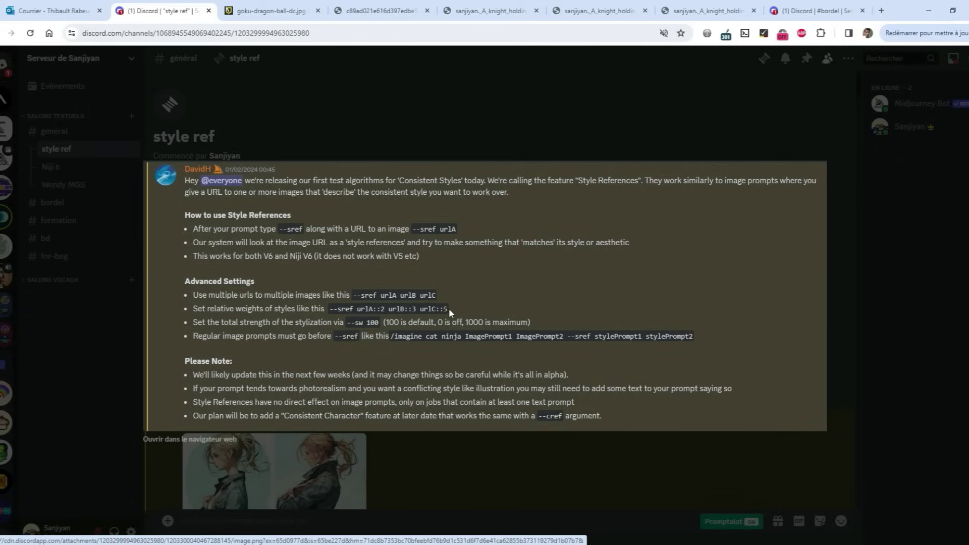
left_click(801, 334)
- Find the Claude Monet portrait prompt with --sw 999 and review its style wording, reference image, enlarged grid and style weight
left_click_drag(859, 70, 857, 427)
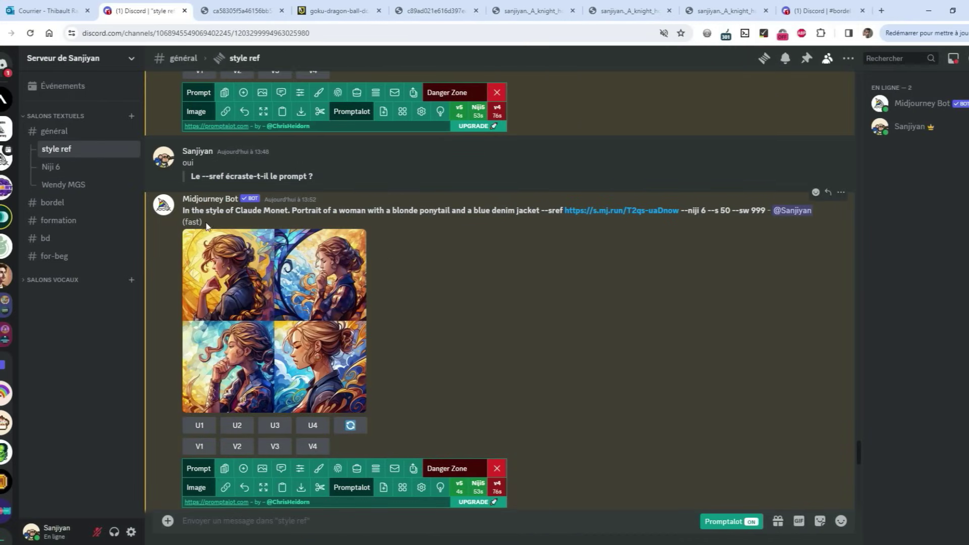
left_click_drag(182, 210, 290, 213)
left_click(493, 265)
left_click(237, 6)
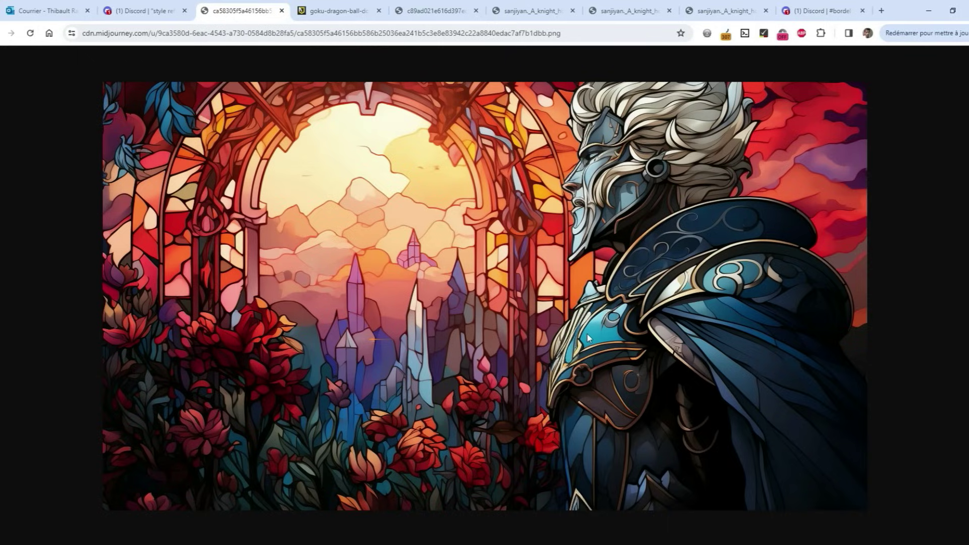
key("ctrl+shift+Tab")
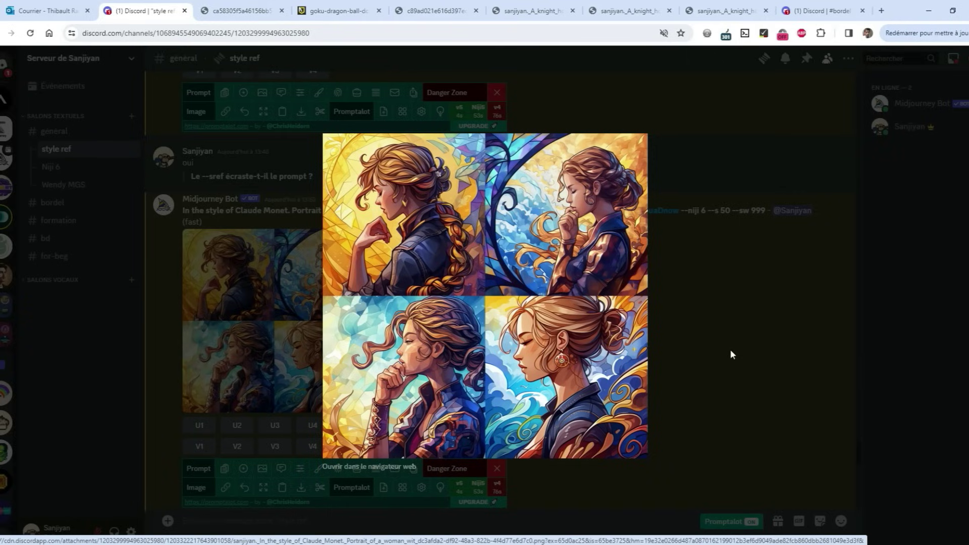
left_click(730, 349)
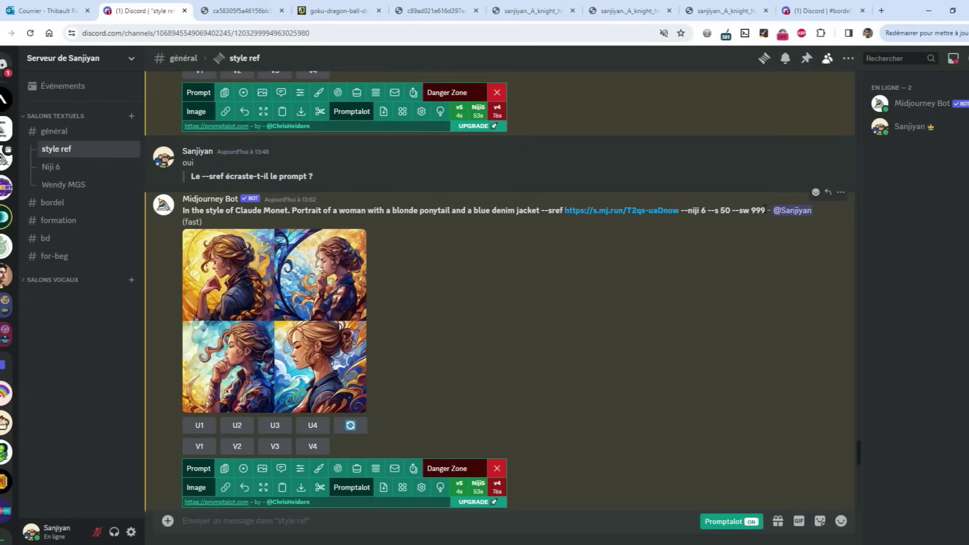
double_click(763, 209)
left_click(749, 257)
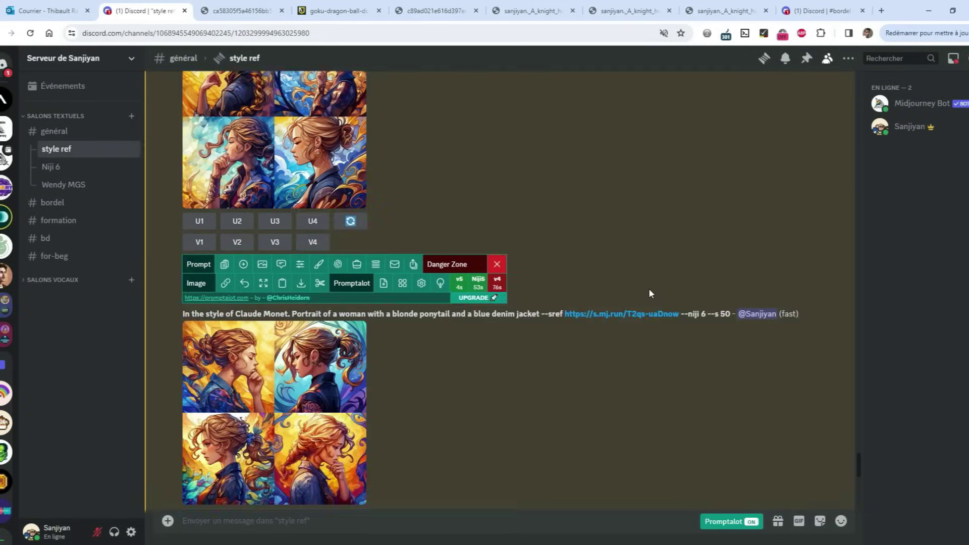
- Examine the enlarged grid of the Claude Monet prompt without --sw and highlight its style wording
left_click(704, 255)
left_click(713, 308)
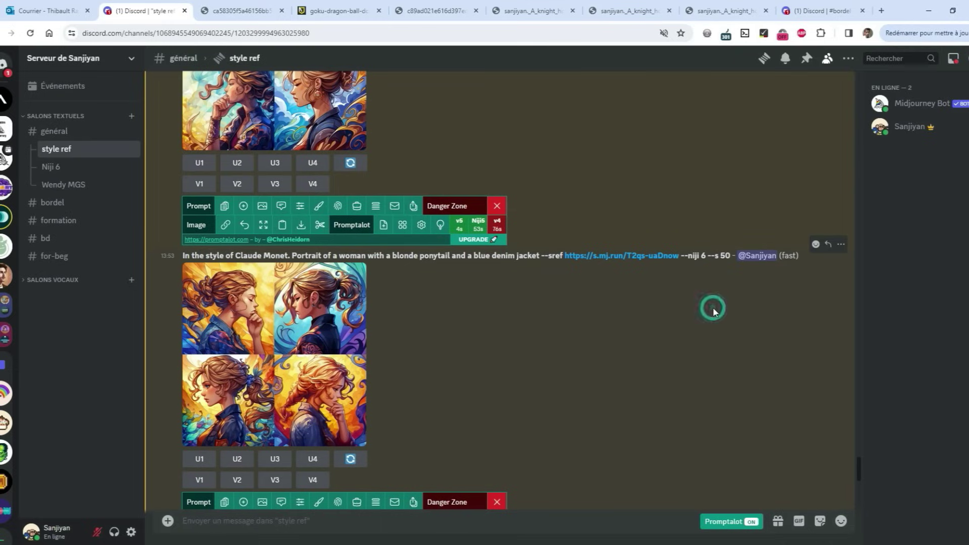
left_click(331, 348)
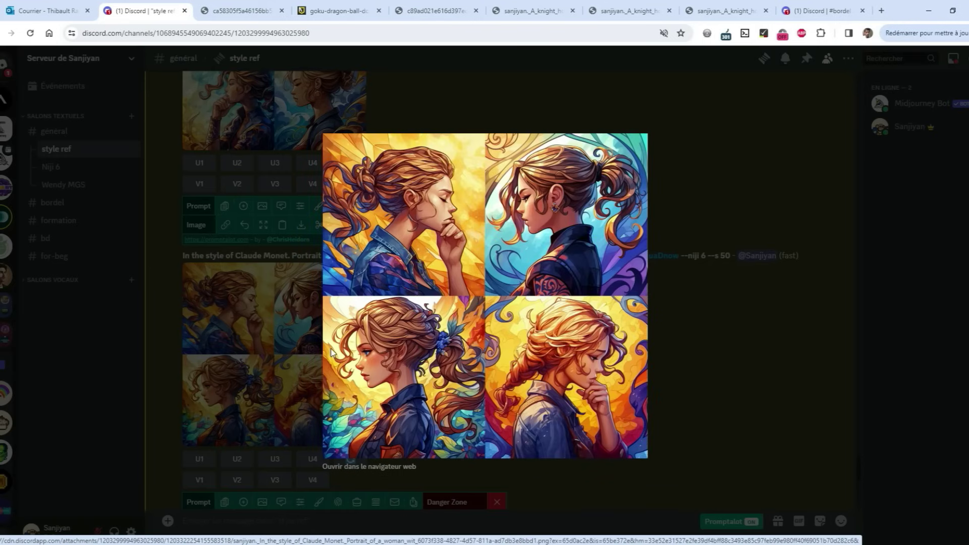
left_click(708, 368)
left_click(568, 298)
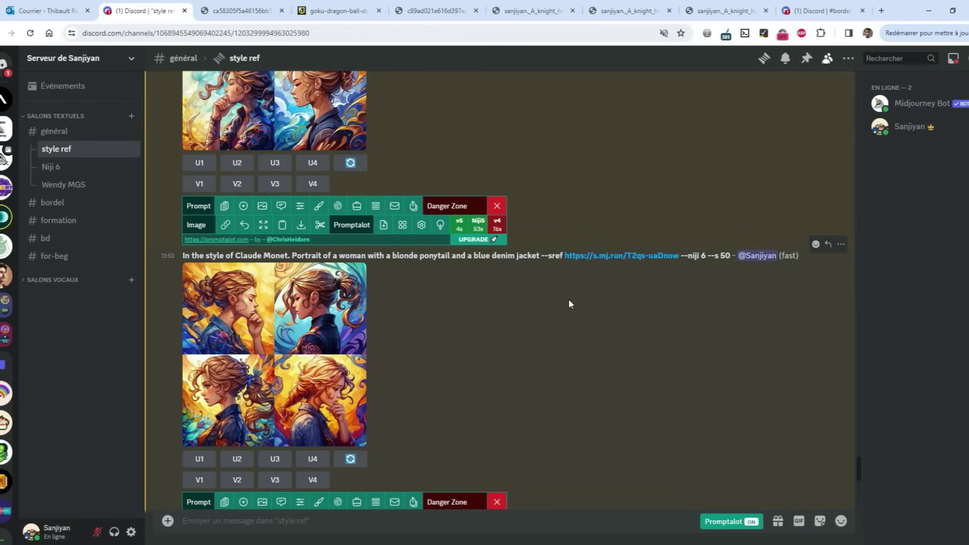
left_click_drag(182, 256, 291, 256)
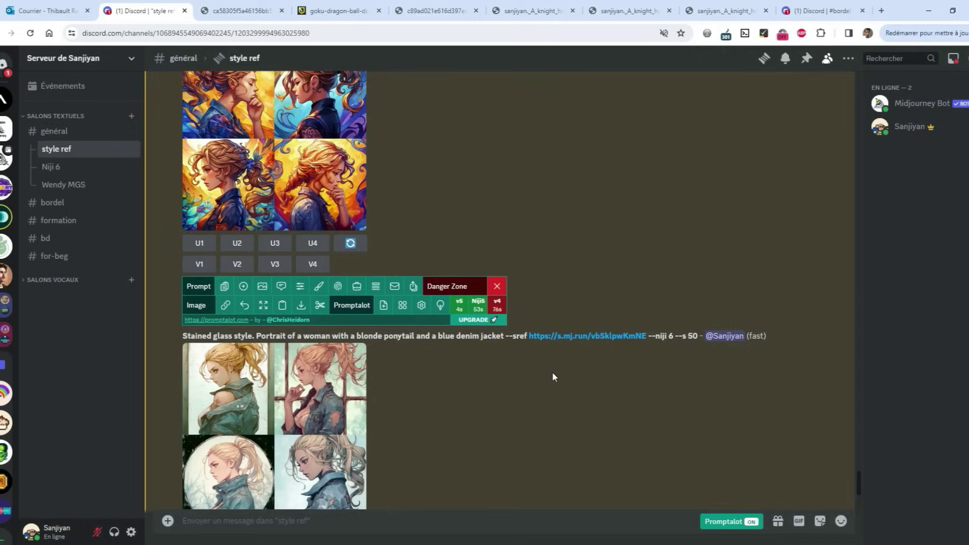
- Highlight the stained glass style wording in the next portrait prompt and compare its grid with the linked reference image
scroll(553, 377, "down", 2)
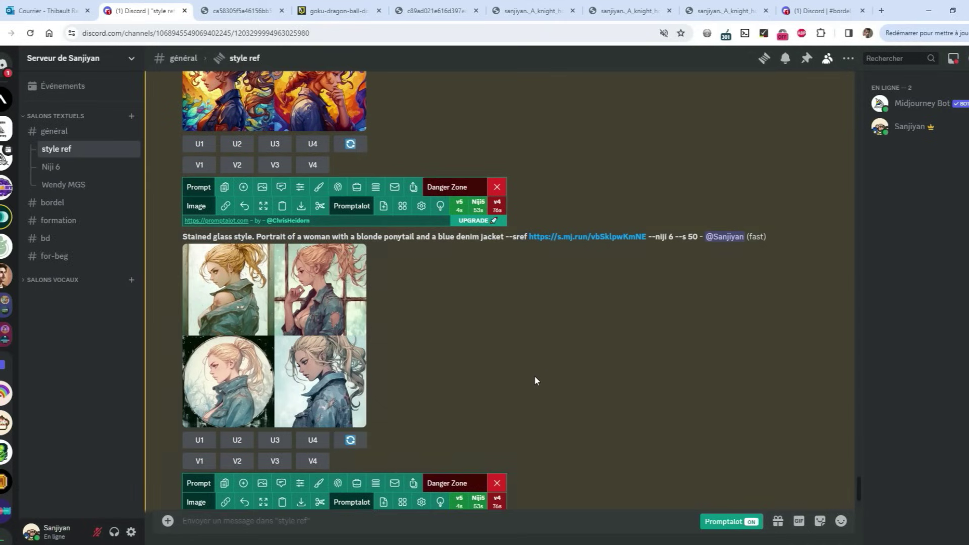
left_click_drag(183, 237, 254, 237)
left_click(453, 310)
scroll(231, 230, "up", 4)
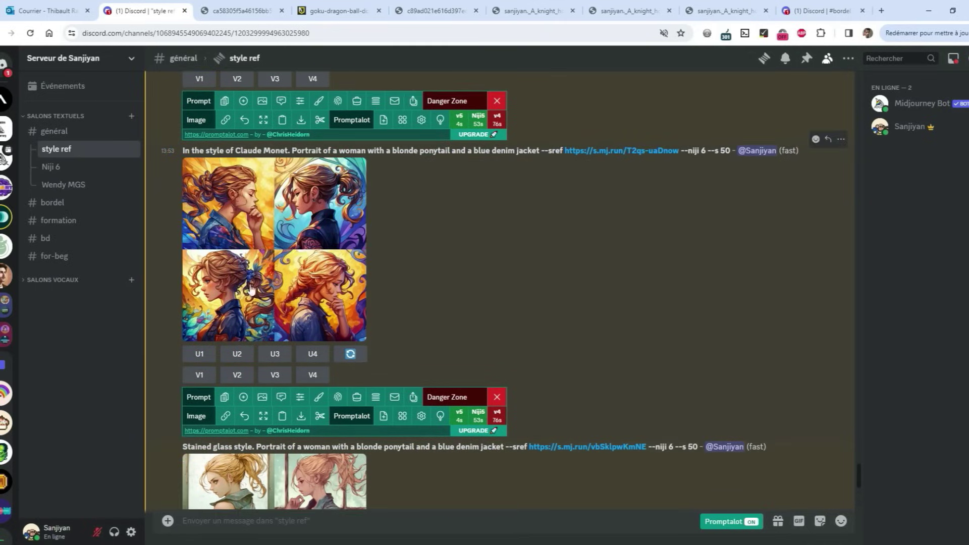
scroll(283, 222, "down", 3)
left_click(586, 288)
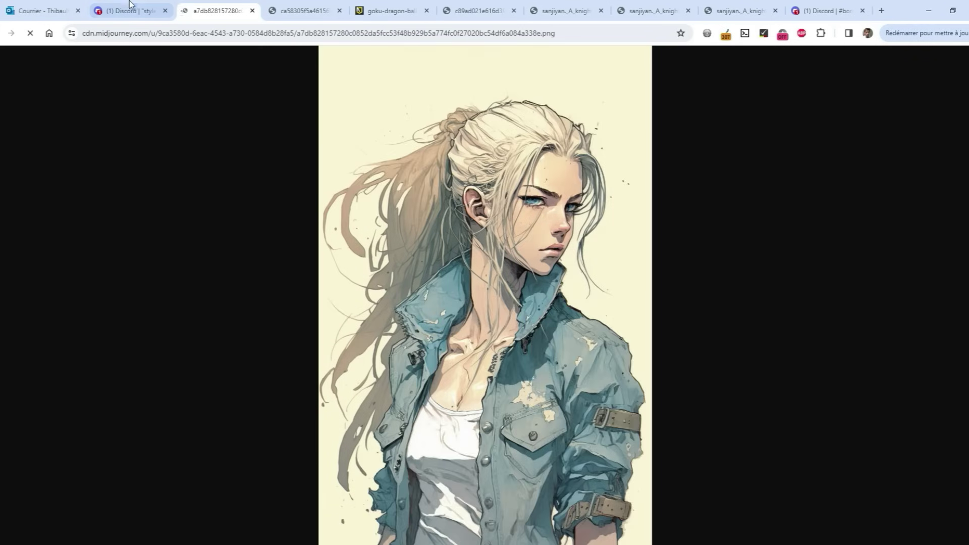
left_click(130, 8)
left_click(333, 381)
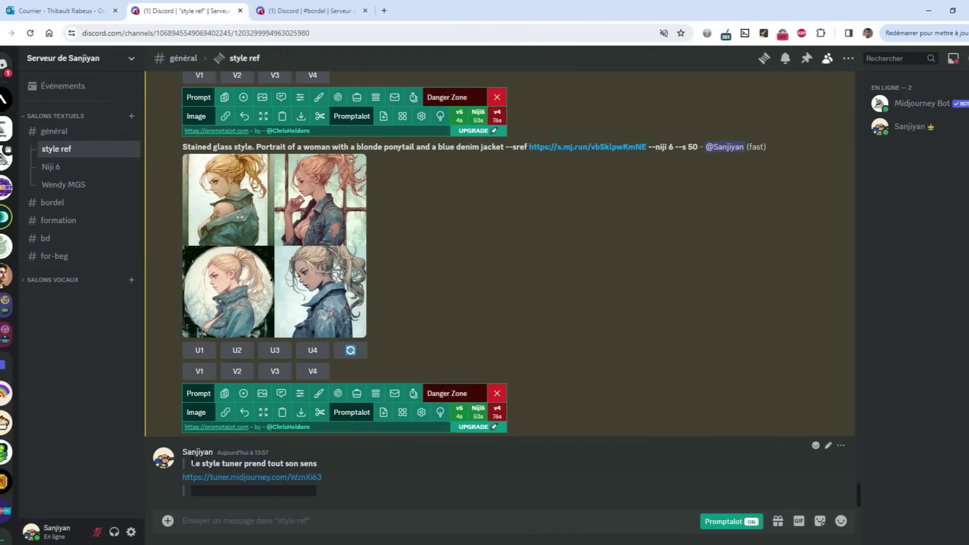
- Highlight the style tuner heading in the last thread message and open the tuner link below it
left_click_drag(192, 463, 318, 464)
left_click(350, 459)
left_click(349, 527)
left_click(301, 477)
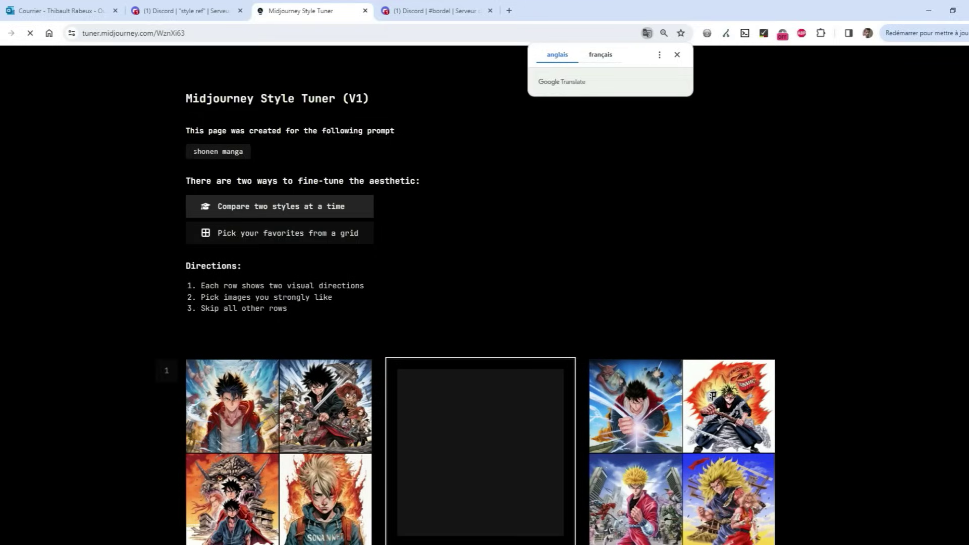
- Highlight the shonen manga prompt on the Style Tuner page, then clear the selection
left_click(194, 152)
left_click(382, 155)
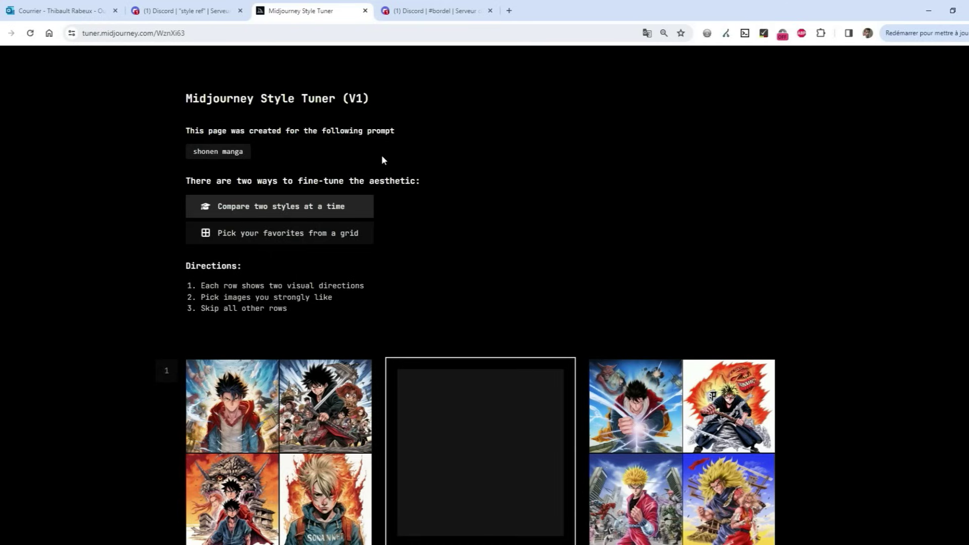
left_click(190, 150)
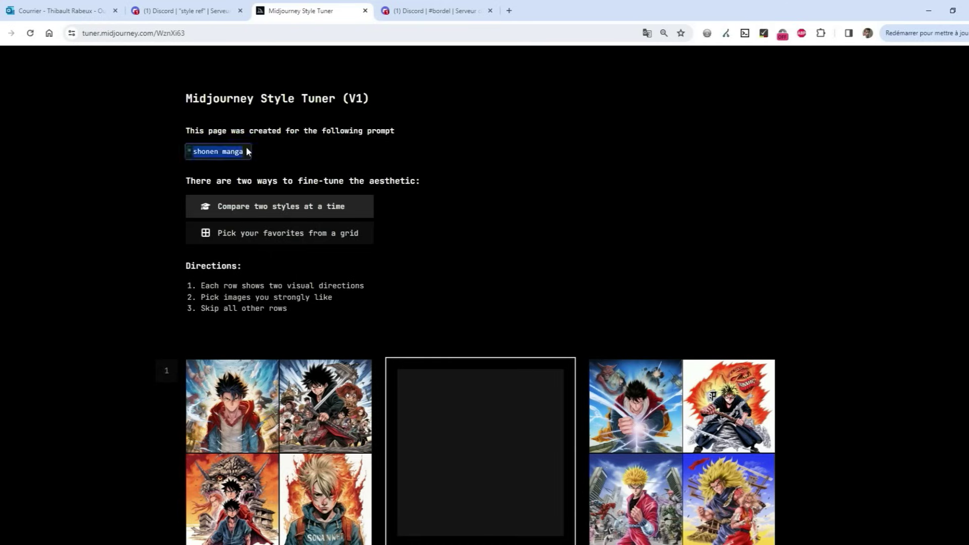
left_click(416, 155)
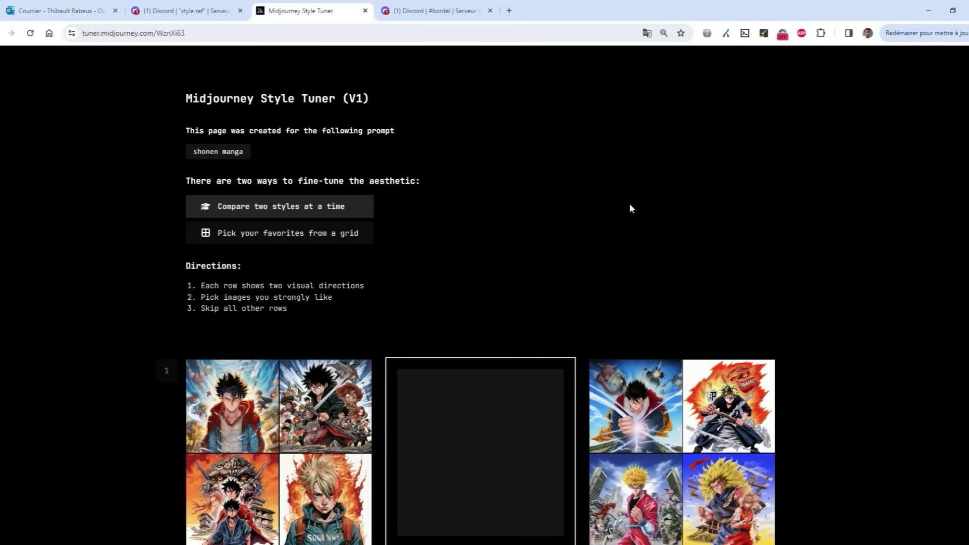
- Look through the numbered rows of paired shonen manga styles on the Style Tuner page and return towards the first rows
scroll(896, 290, "down", 6)
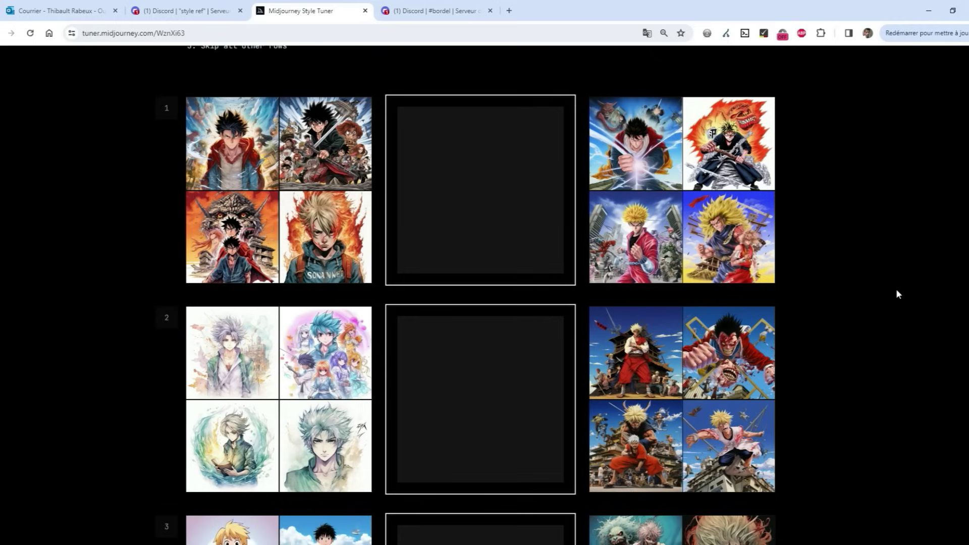
scroll(897, 293, "down", 5)
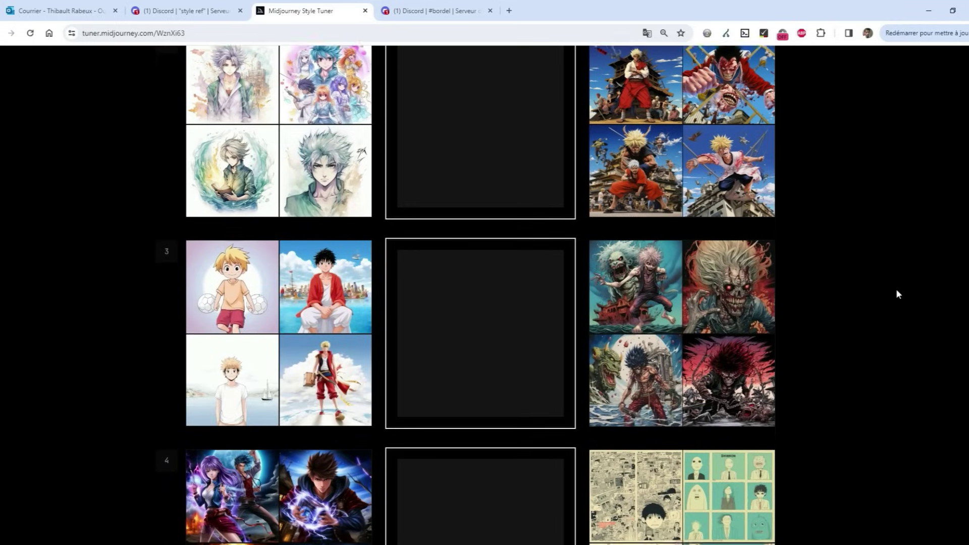
scroll(897, 293, "down", 5)
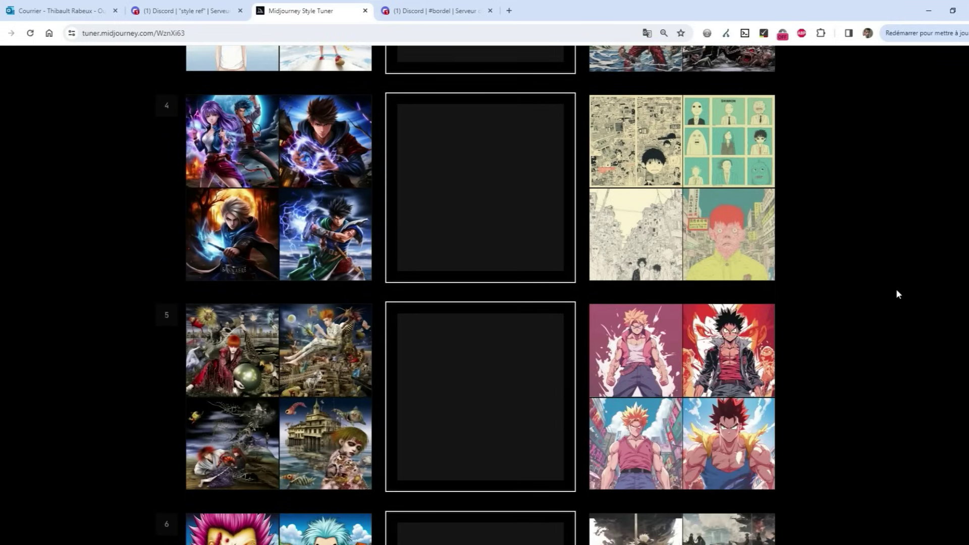
scroll(896, 293, "down", 10)
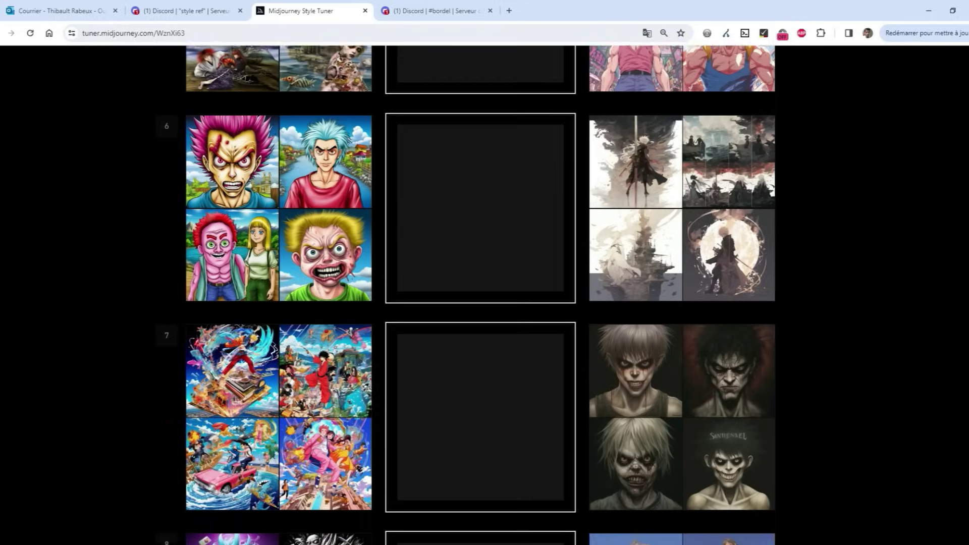
scroll(896, 293, "down", 5)
scroll(698, 357, "up", 20)
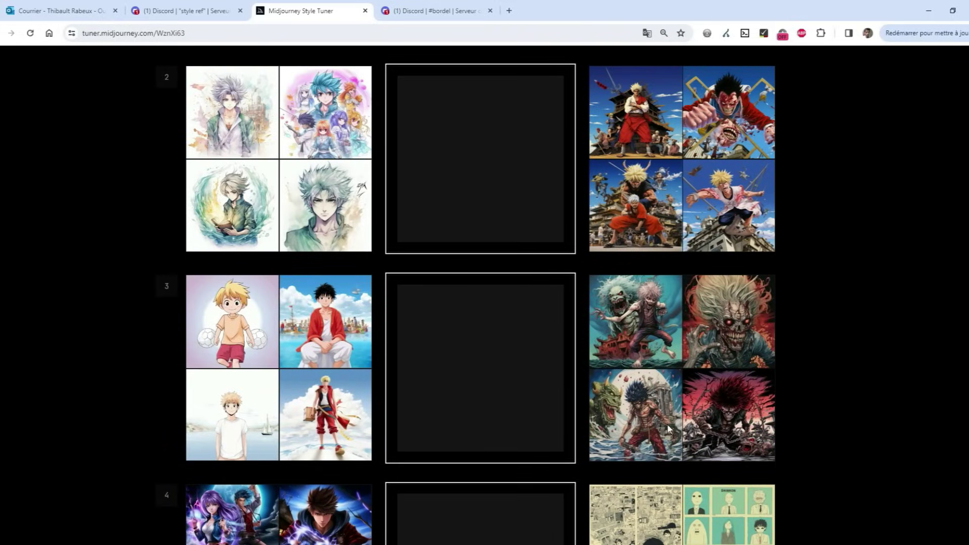
- Switch the Style Tuner to picking favourites from a big grid and select the teal monster style in the third pair
scroll(678, 342, "up", 9)
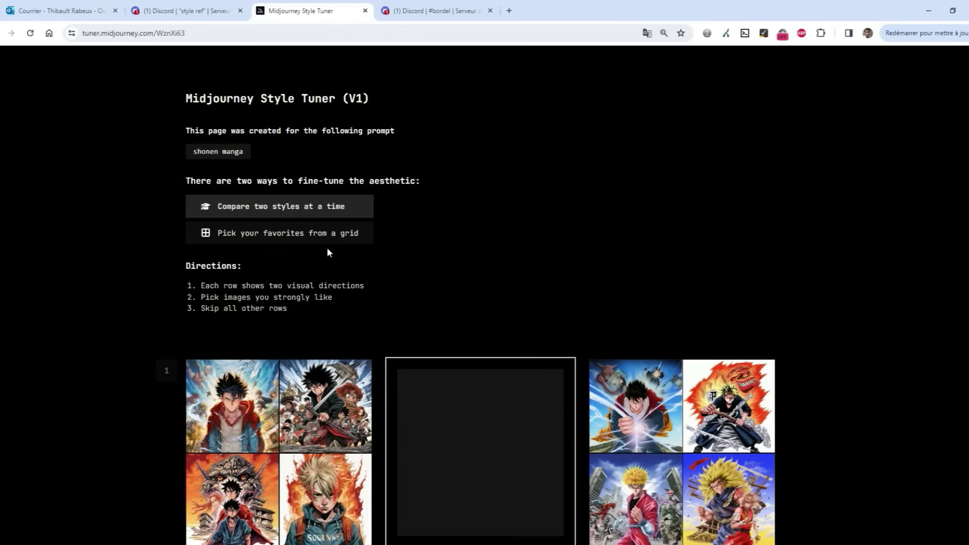
left_click(255, 238)
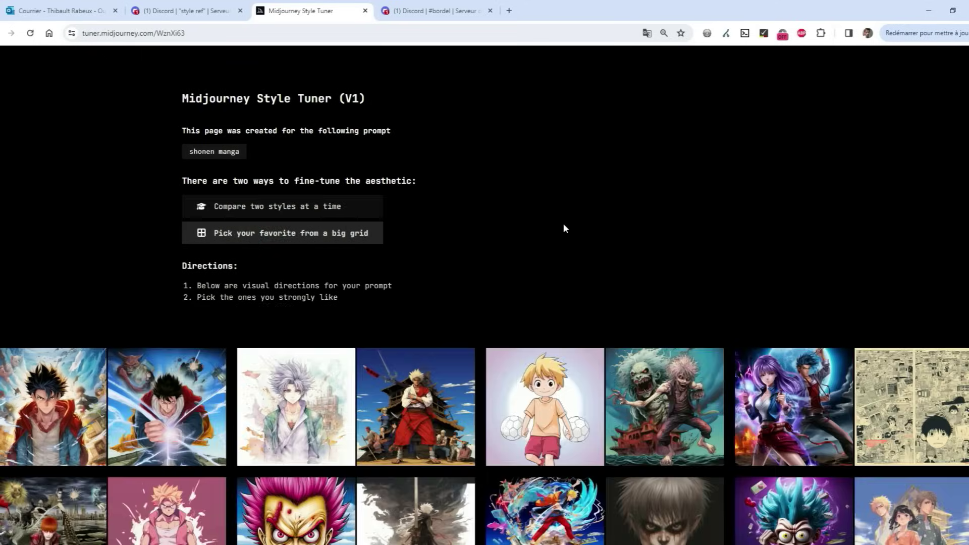
scroll(638, 300, "down", 2)
left_click(646, 284)
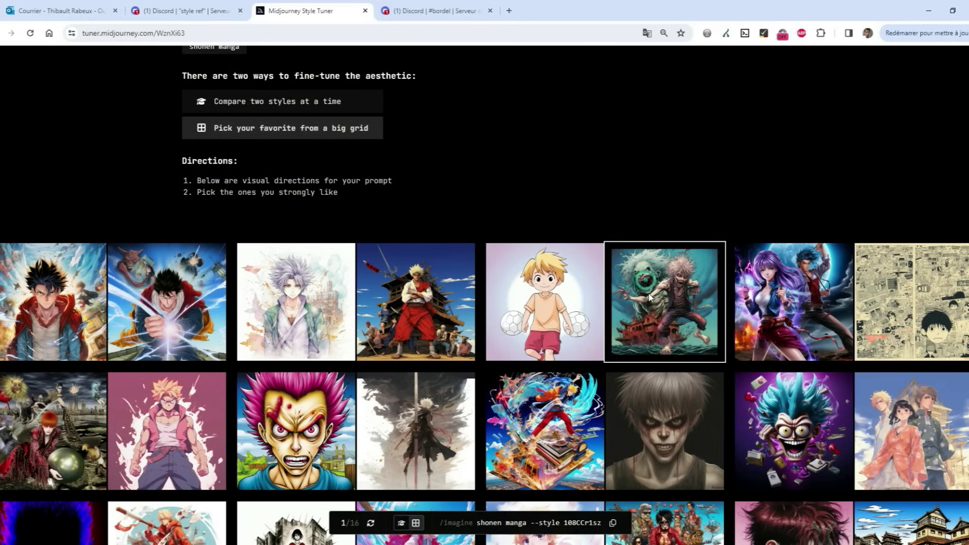
- Open the selected style image on its own in the browser and copy the job ID from its address
right_click(646, 287)
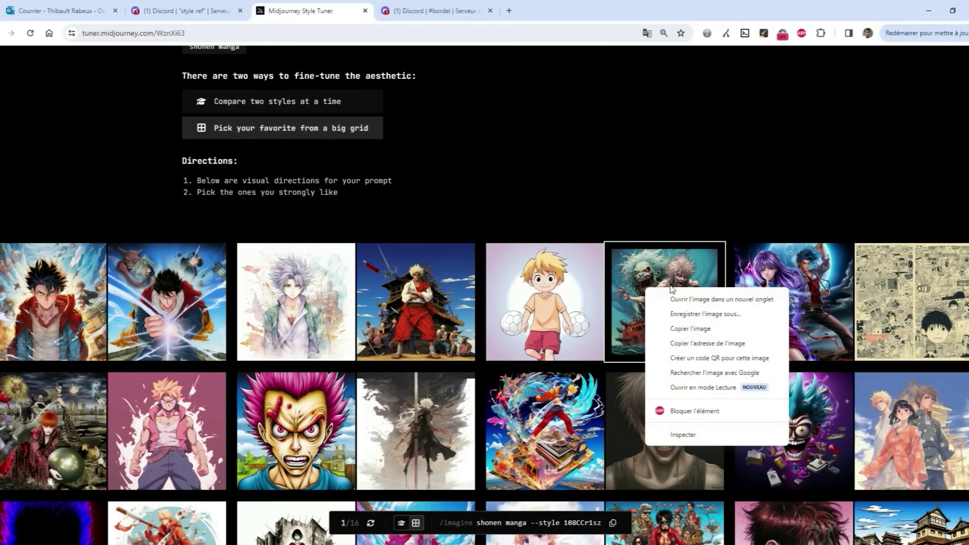
left_click(695, 301)
key("ctrl+Tab")
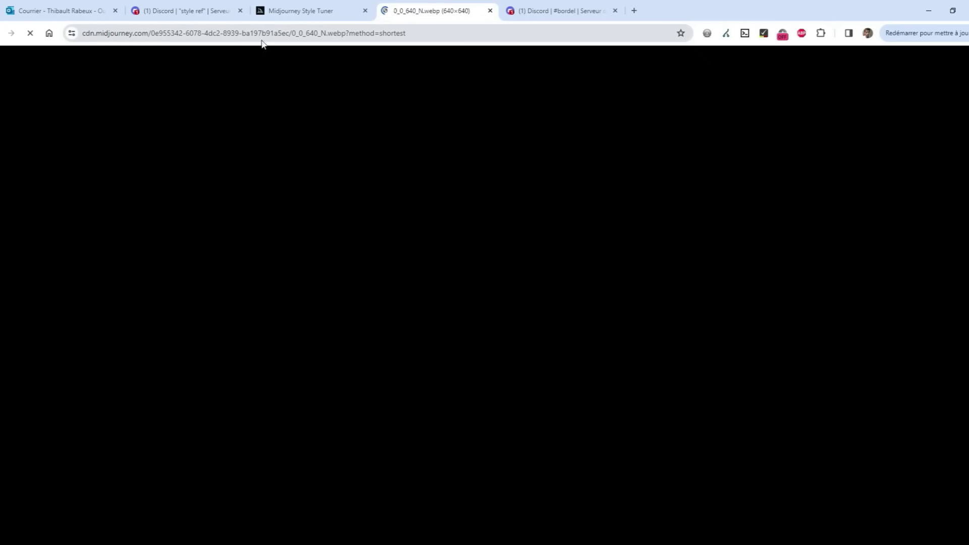
left_click(262, 33)
left_click(272, 31)
left_click_drag(313, 32, 204, 31)
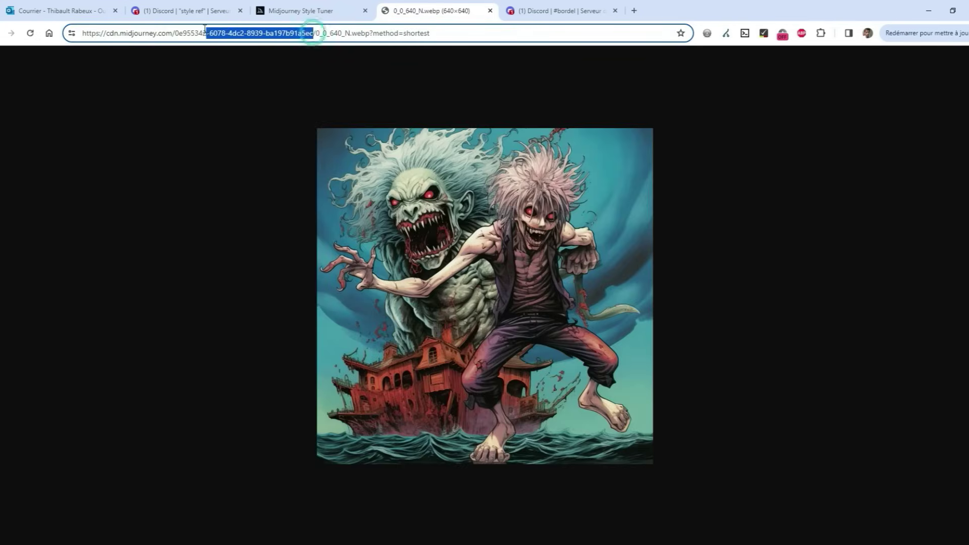
- Switch to the Discord style ref thread, run /show with the copied job ID and upscale the second shonen manga image
left_click(184, 10)
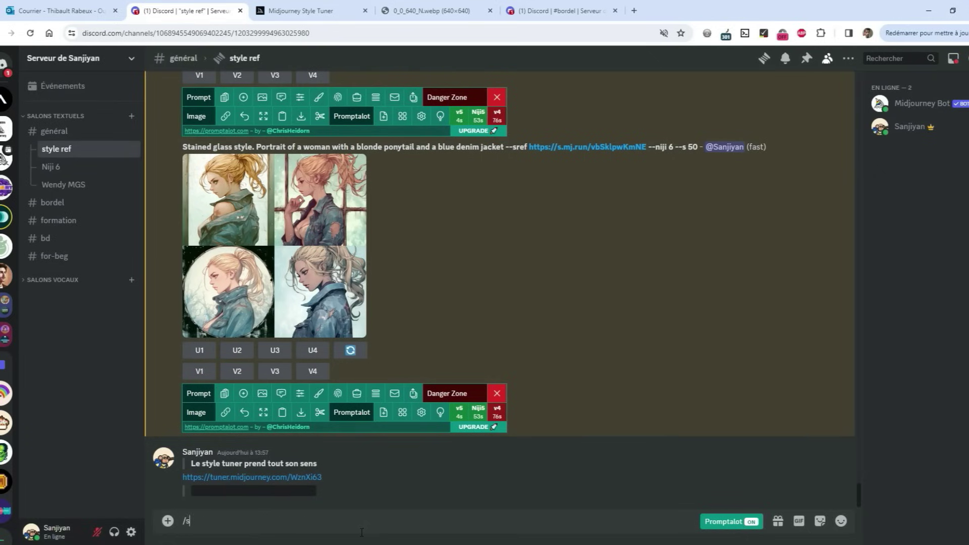
type("/show")
key("Tab")
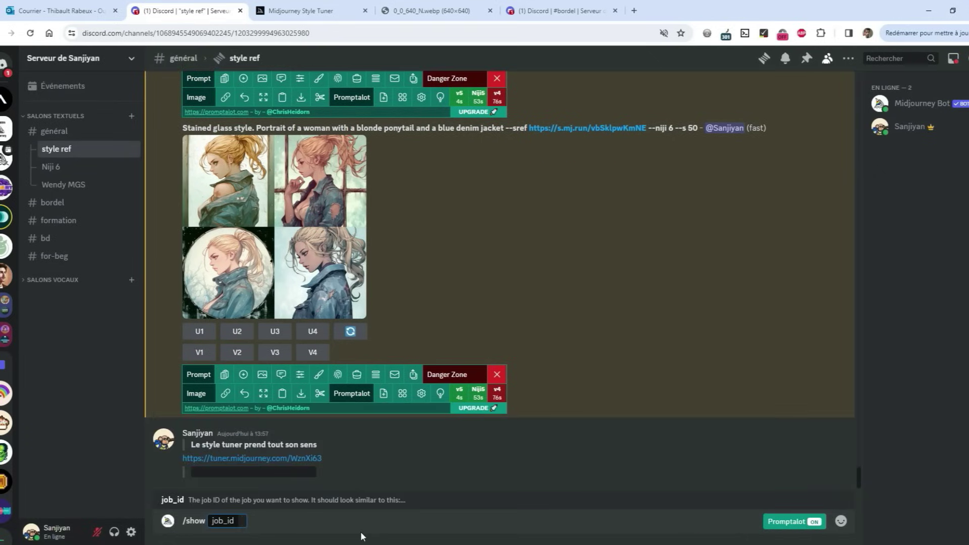
key("ctrl+v")
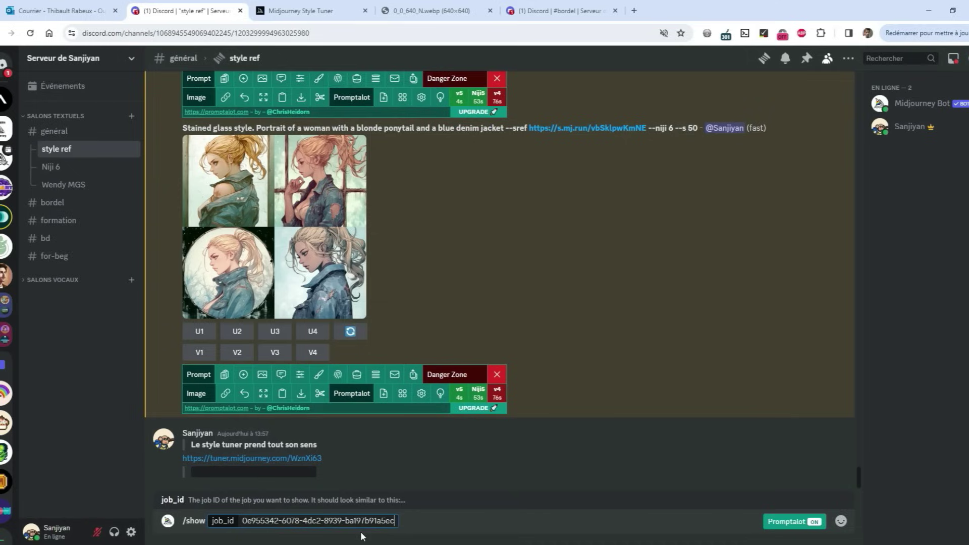
key("Return")
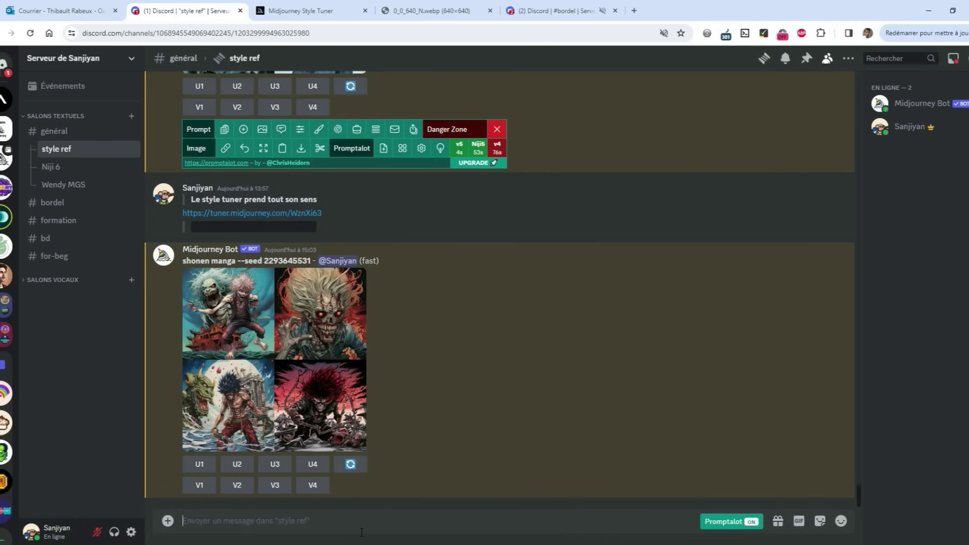
left_click(239, 464)
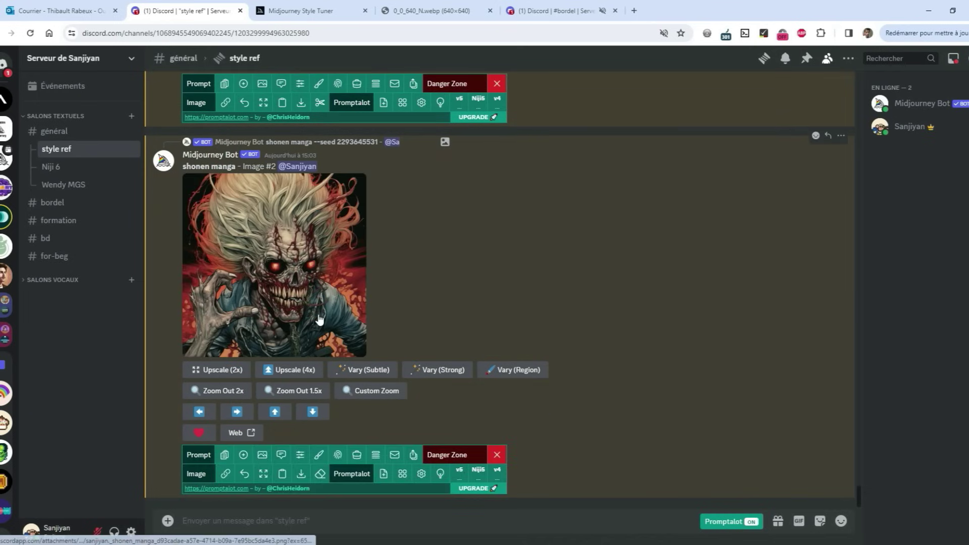
- Generate images with the /imagine prompt "a zombie --sref" followed by the link of the upscaled shonen manga image
left_click(258, 527)
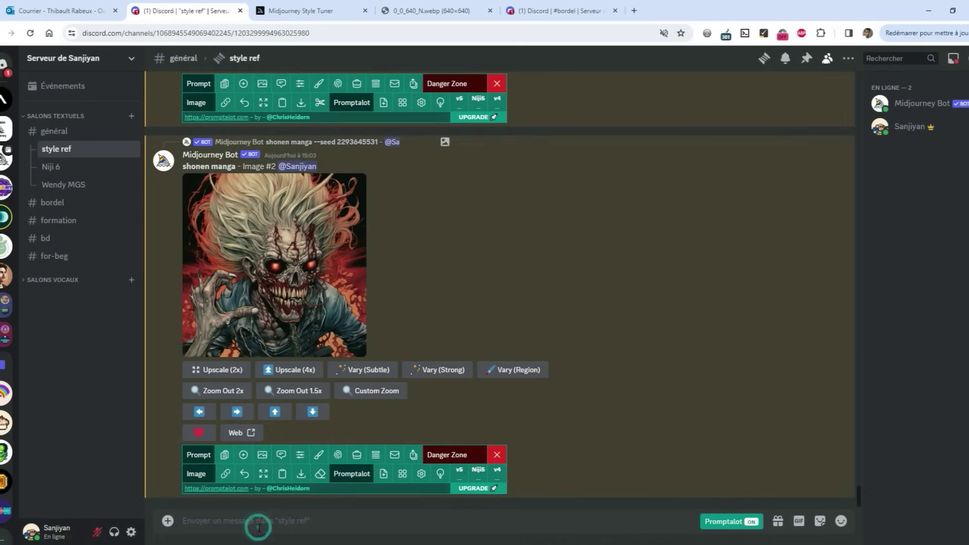
type("/im")
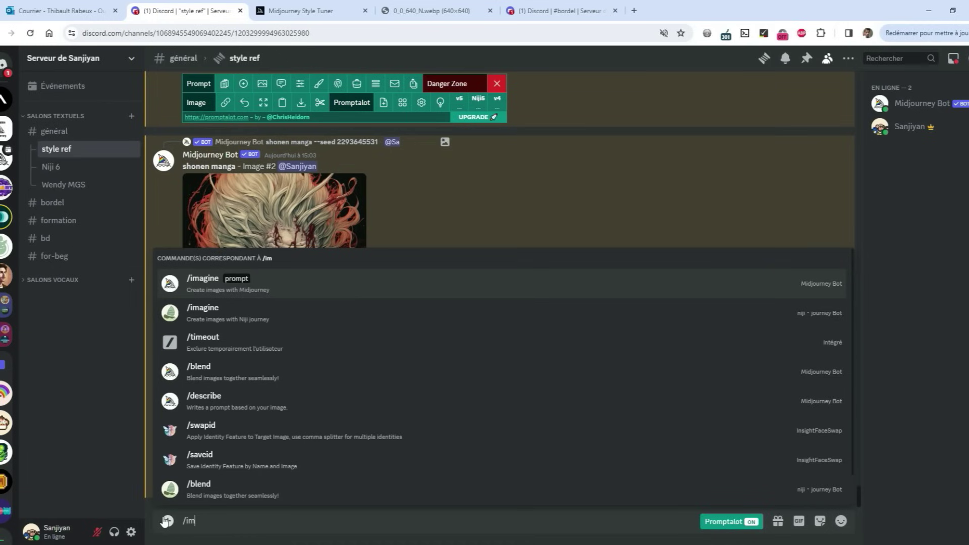
key("Tab")
type("a zombie --sref")
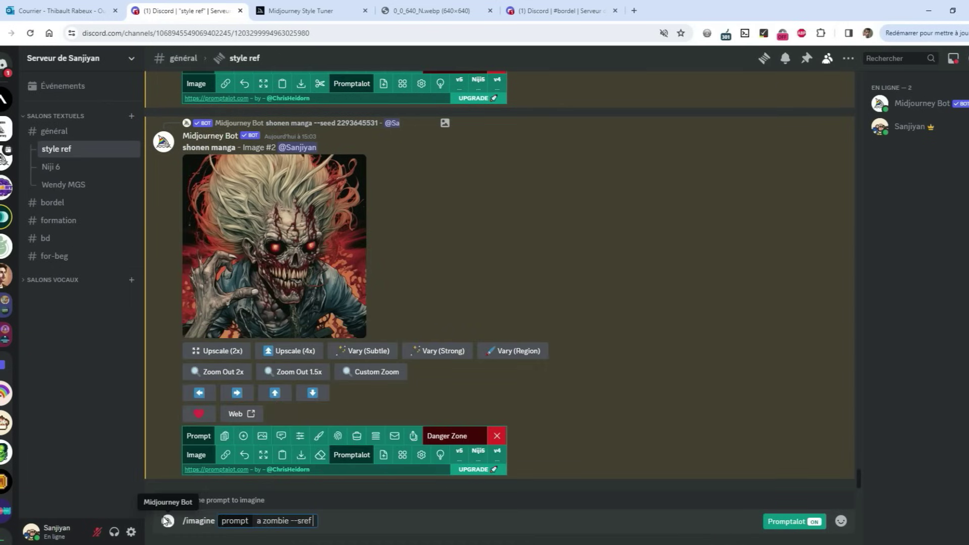
left_click(294, 249)
right_click(422, 298)
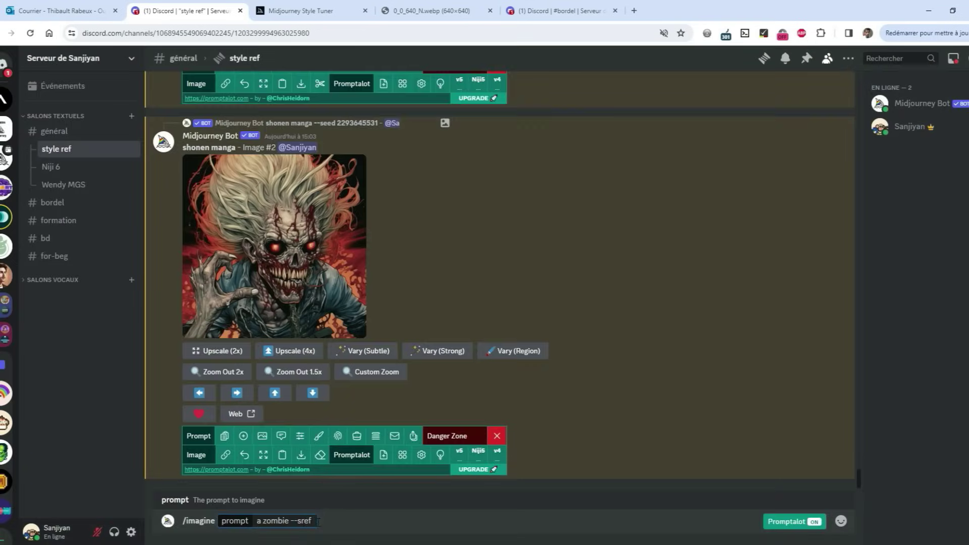
key("ctrl+v")
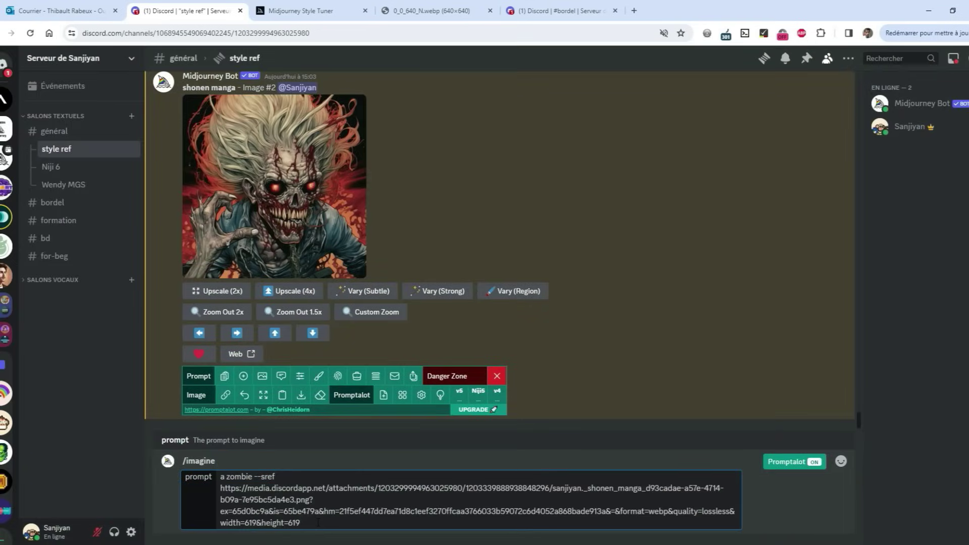
key("Return")
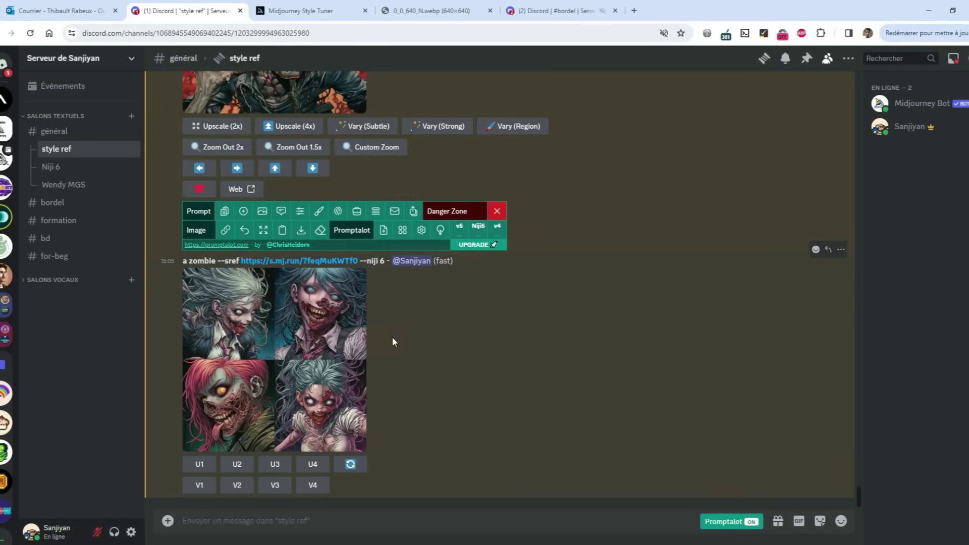
- View the zombie grid enlarged, then highlight the words "prefer suffix" in the thread message about its usefulness
left_click(298, 395)
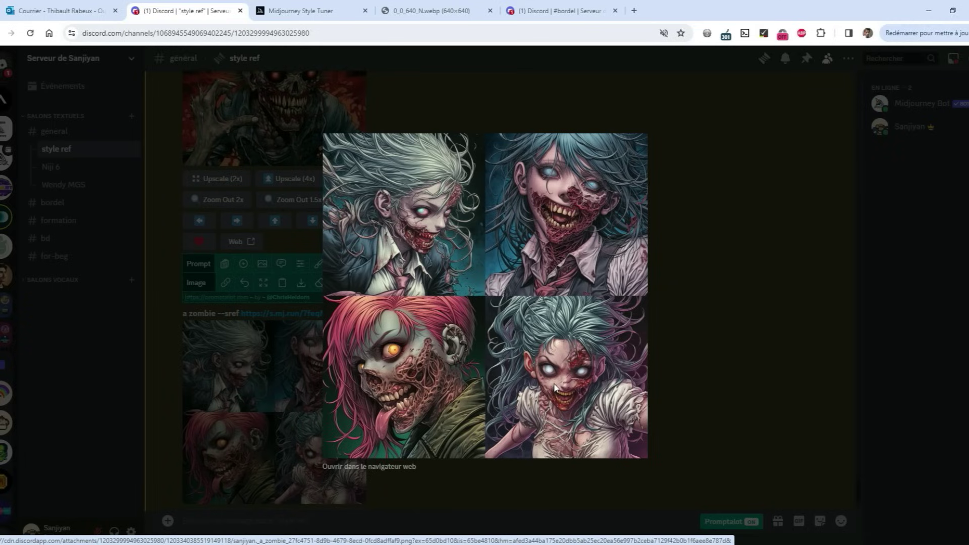
key("Escape")
scroll(555, 410, "up", 5)
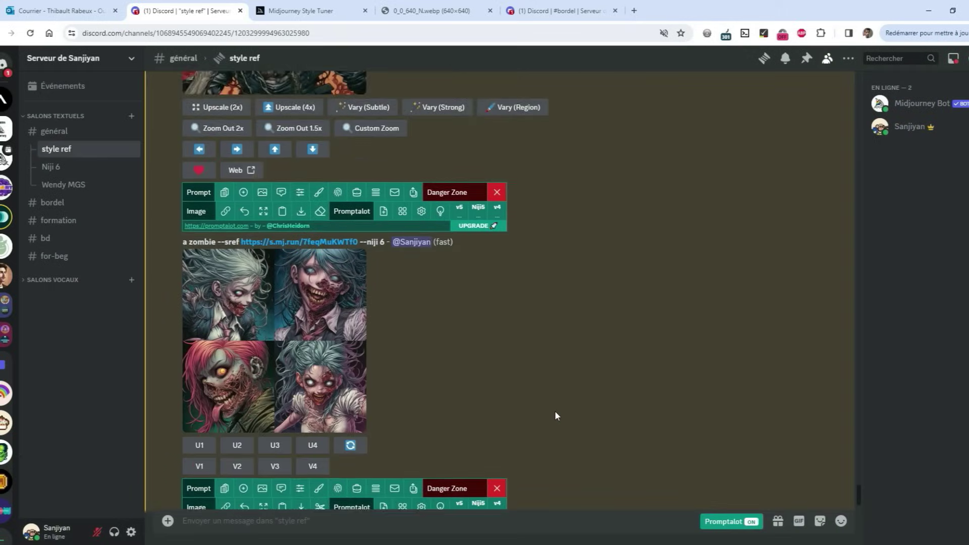
scroll(555, 410, "up", 4)
left_click(252, 294)
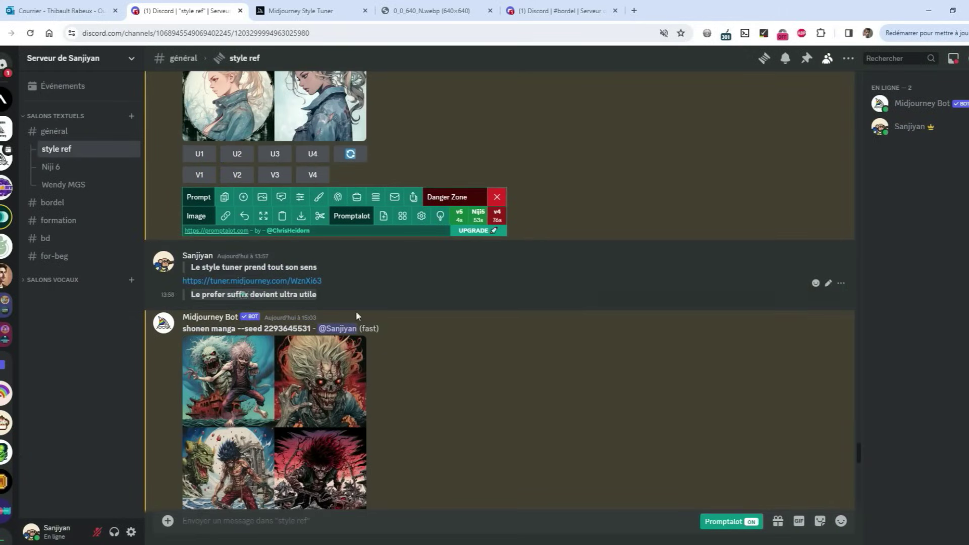
left_click_drag(248, 294, 203, 294)
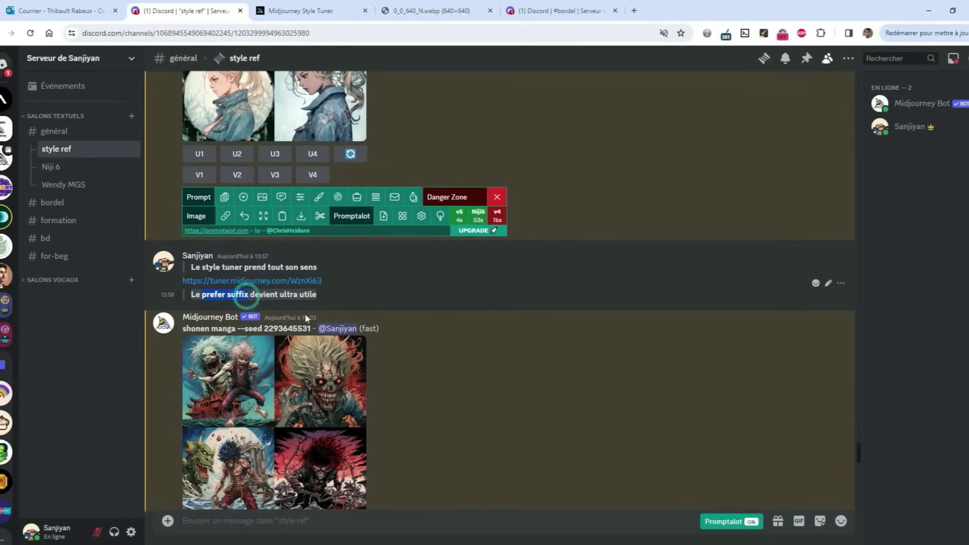
left_click(497, 305)
scroll(547, 391, "down", 10)
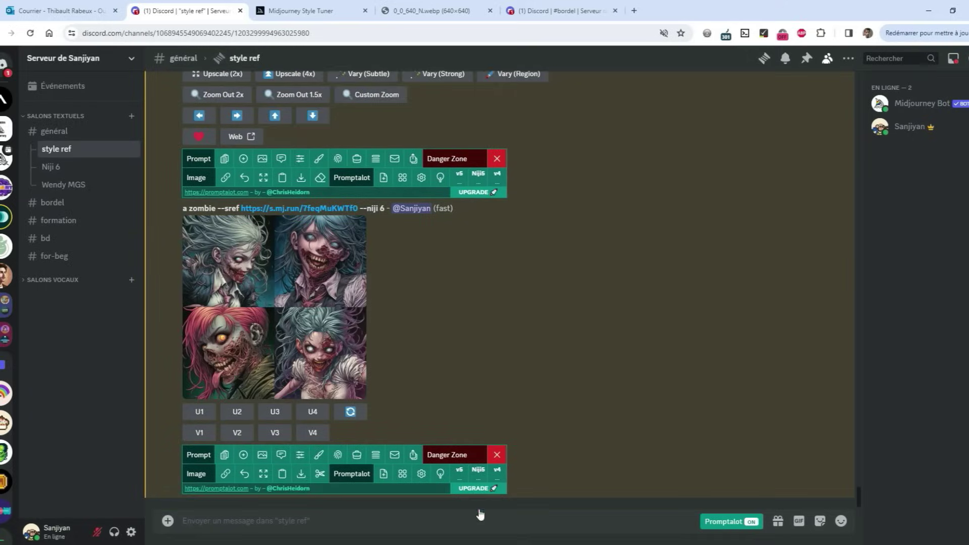
type("/pref")
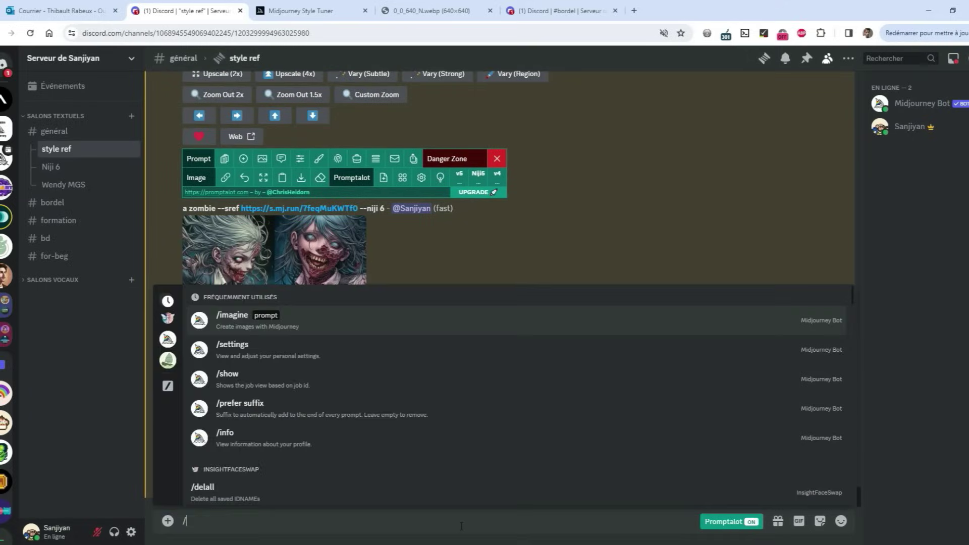
left_click(239, 291)
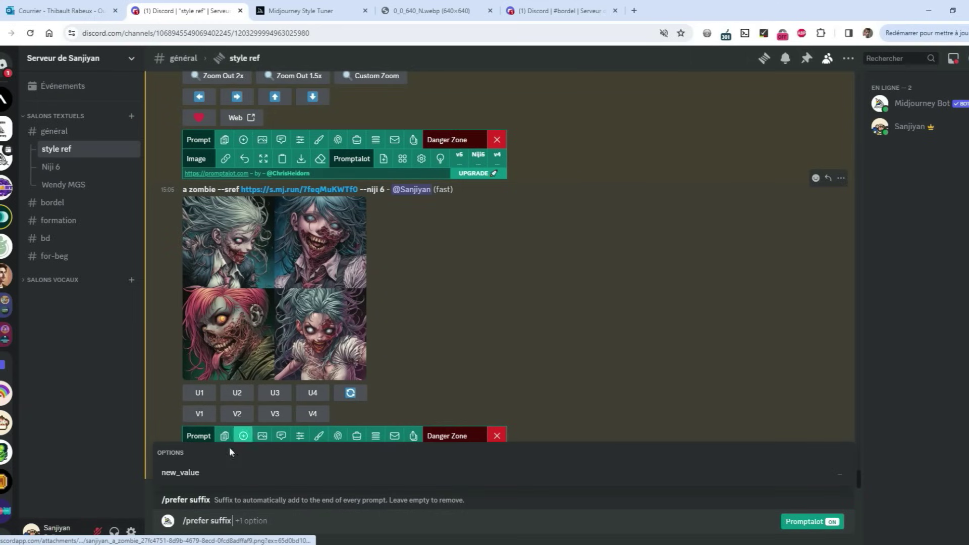
left_click(194, 473)
left_click(215, 190)
left_click_drag(215, 191, 356, 195)
key("ctrl+c")
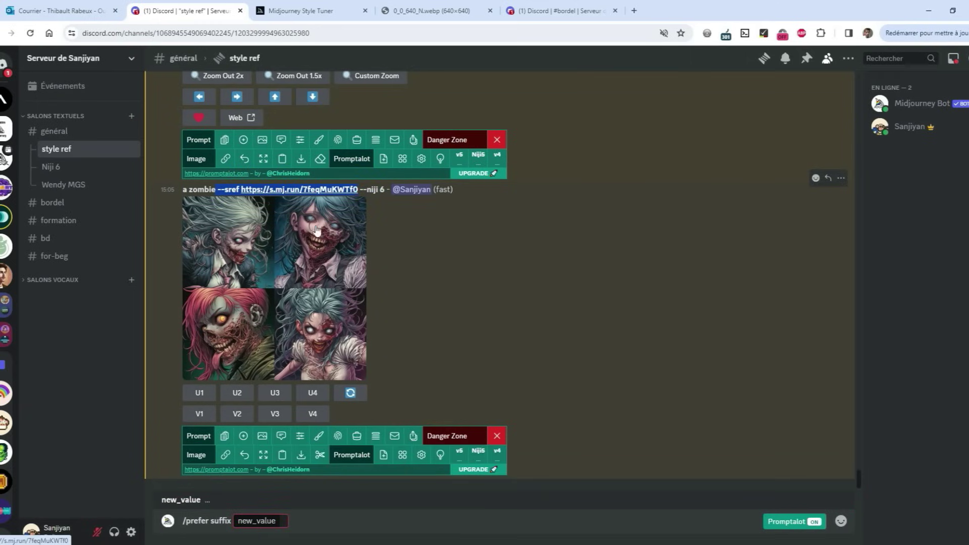
left_click(285, 512)
key("ctrl+v")
key("Home")
key("Delete")
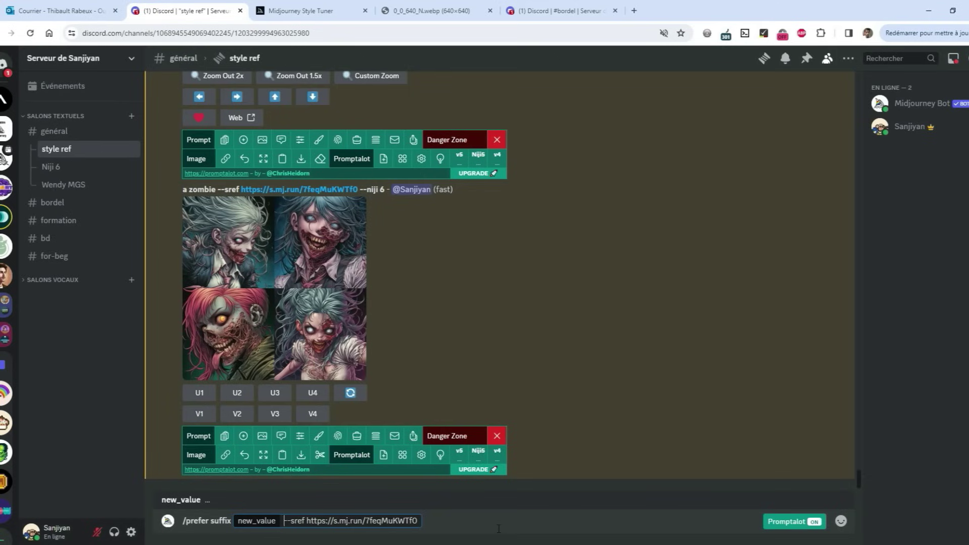
key("Return")
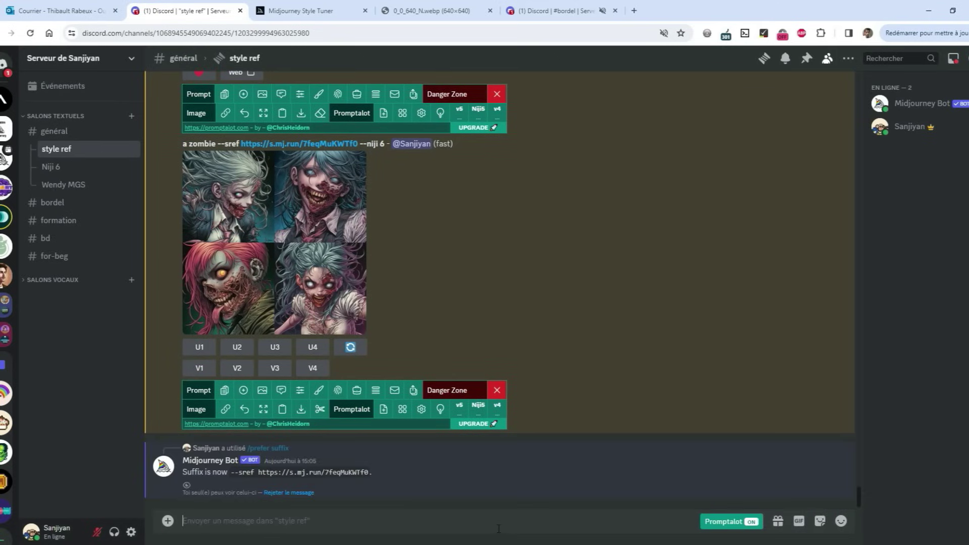
- Highlight the new suffix in the bot's reply and generate images with the /imagine prompt "a monster"
left_click_drag(231, 419, 362, 419)
left_click(311, 521)
type("/imagine prompt a monster")
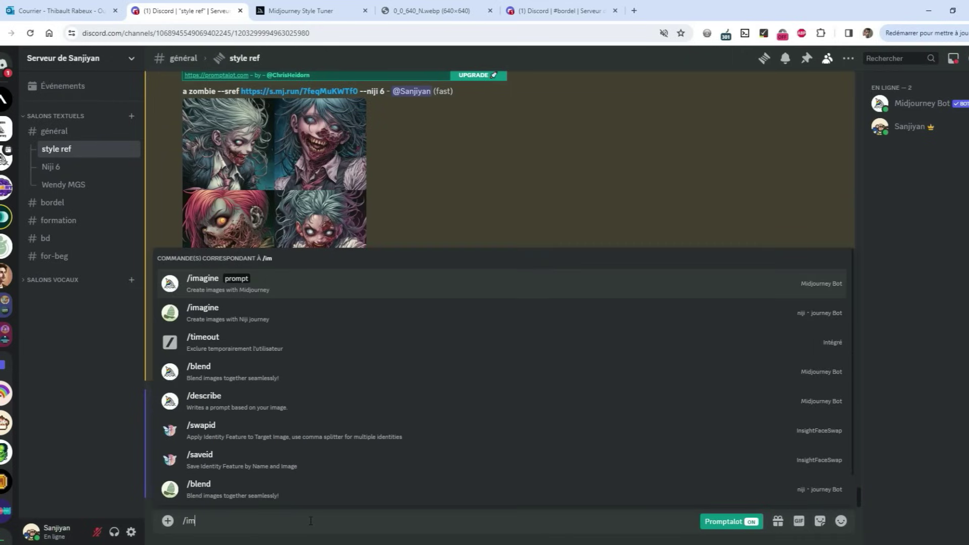
key("Tab")
type("a")
type("onster")
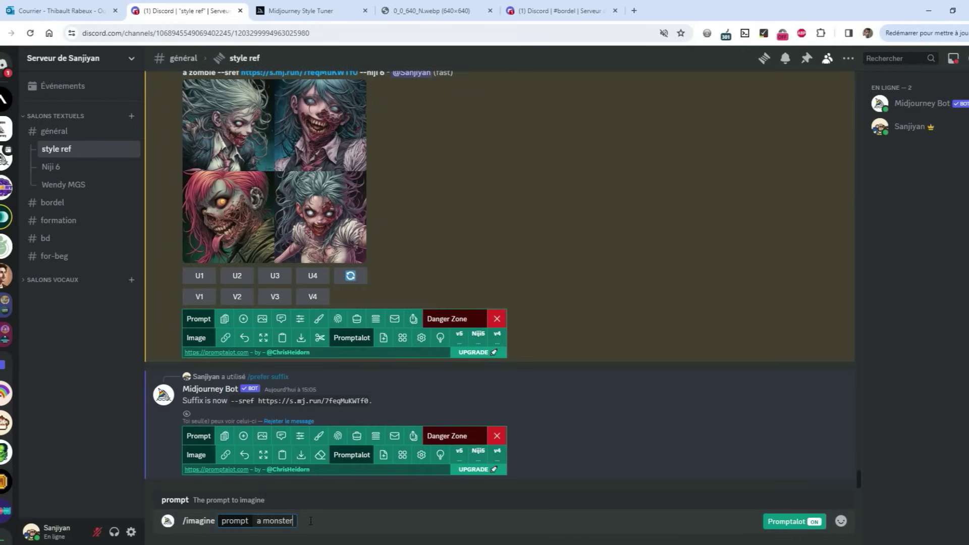
key("Return")
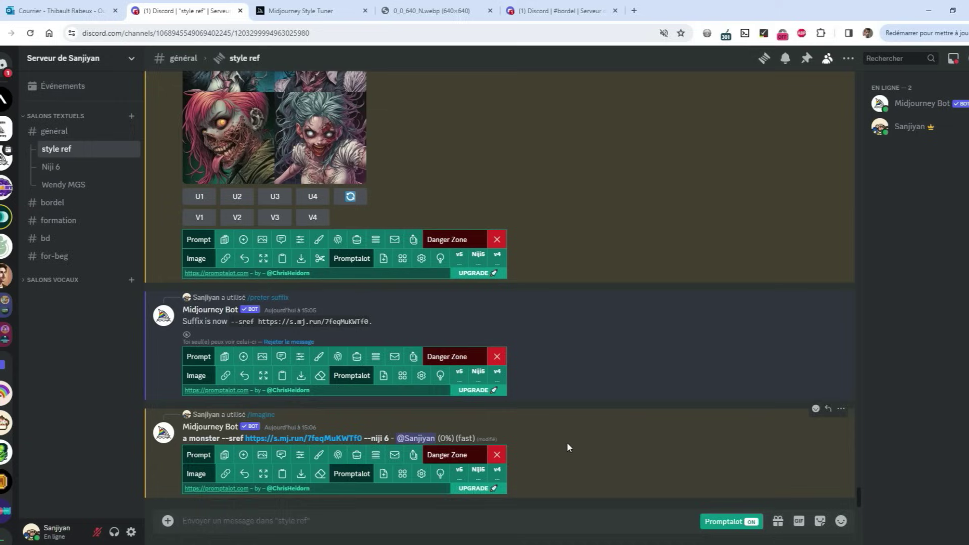
- Highlight the full monster prompt with its appended style reference, then clear the selection
left_click(537, 514)
left_click_drag(183, 437, 373, 437)
left_click(380, 437)
left_click(476, 522)
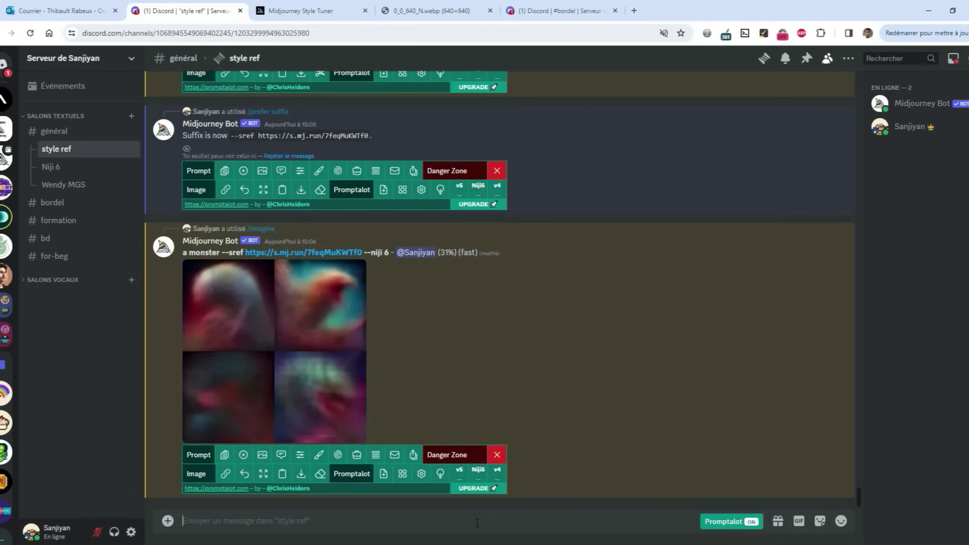
- Compare the monster grid with the upscaled shonen manga reference image and view the finished grid enlarged
scroll(413, 358, "up", 1)
scroll(421, 360, "down", 1)
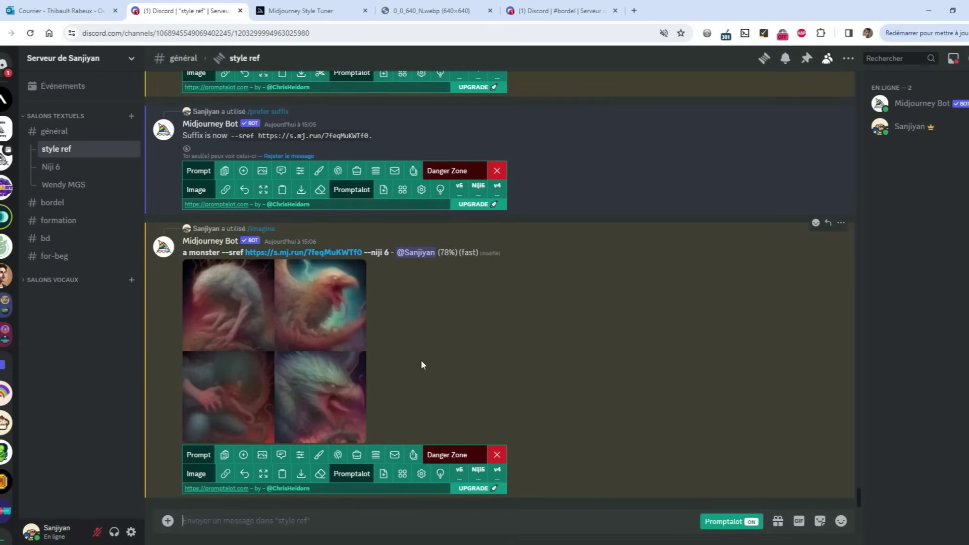
scroll(421, 359, "up", 15)
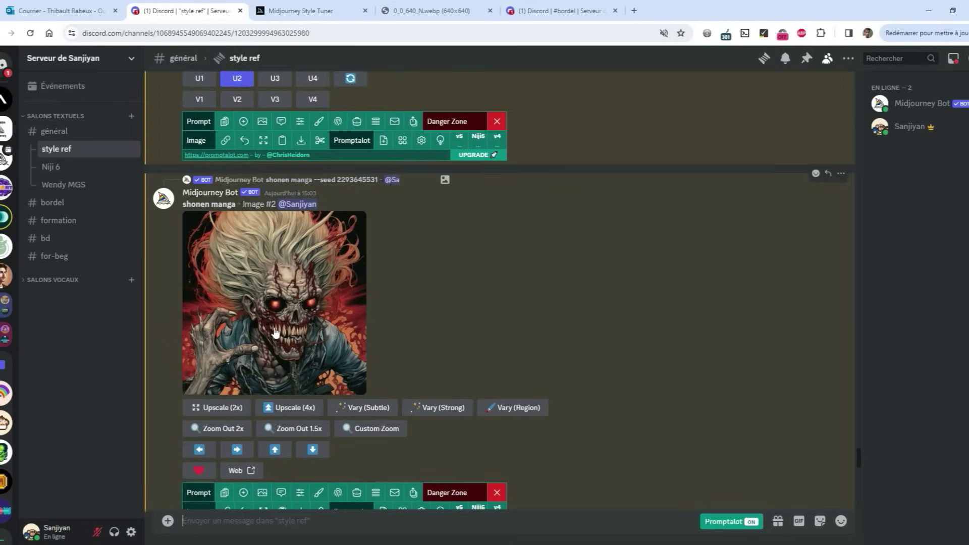
scroll(424, 316, "down", 15)
scroll(423, 317, "down", 5)
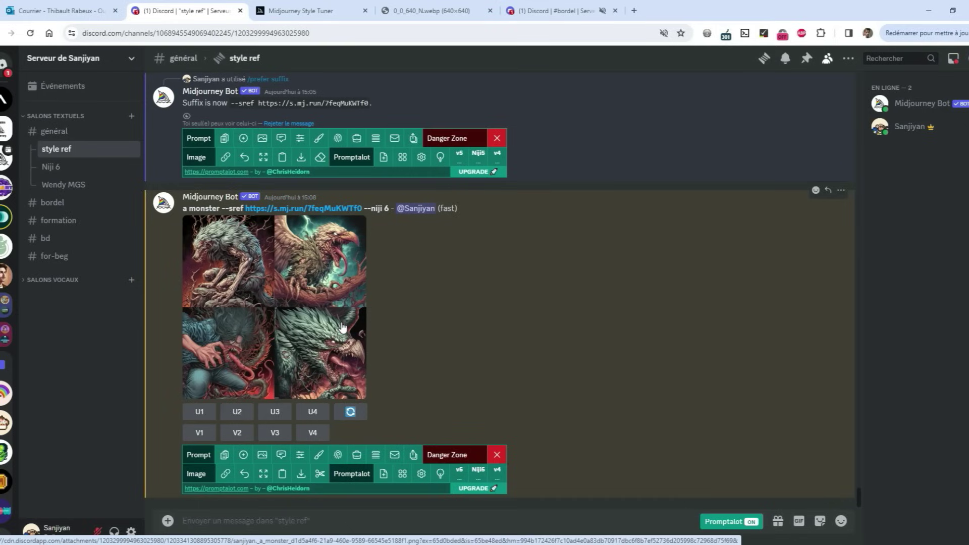
left_click(343, 326)
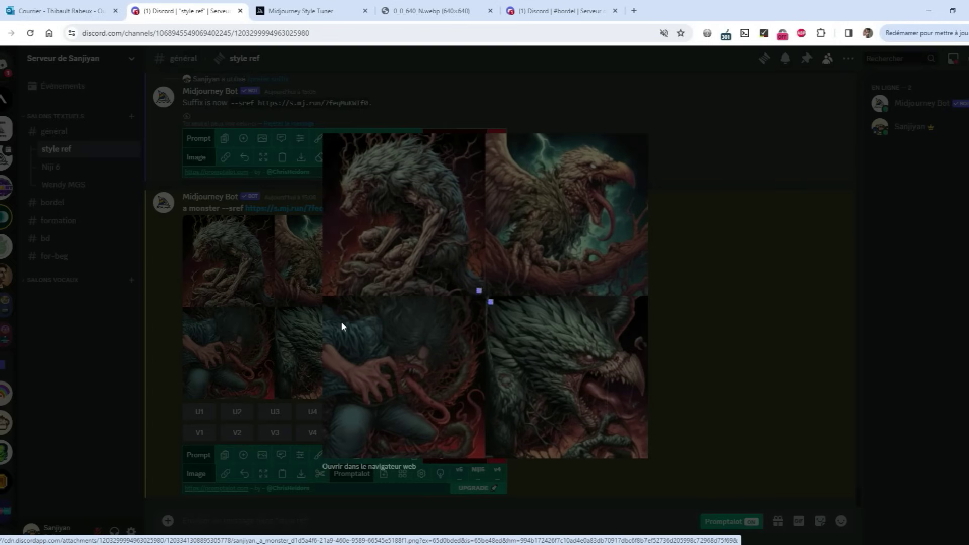